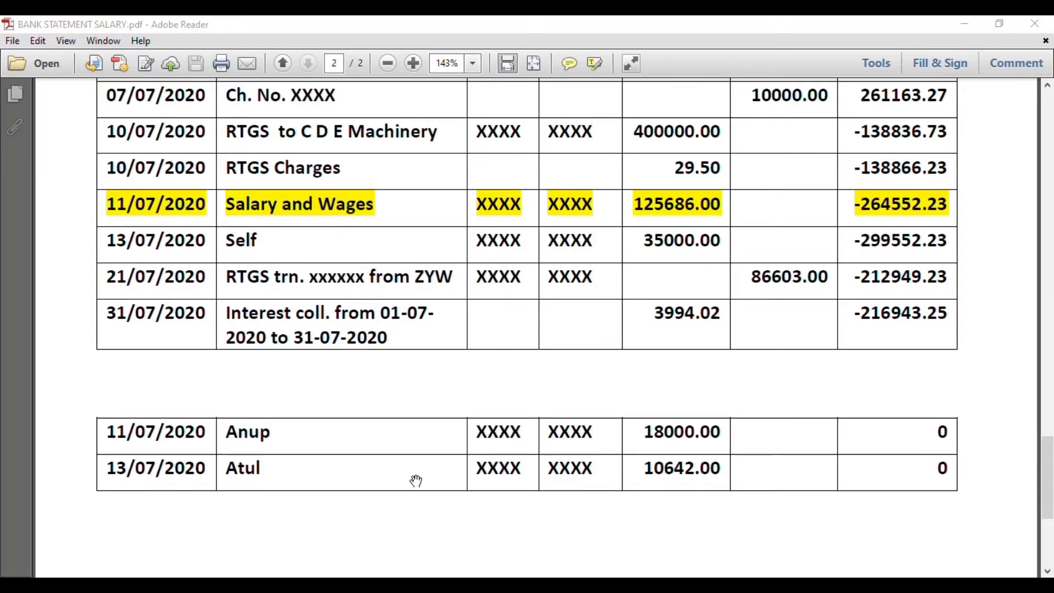
Step: Switch to TallyPrime and display the Day Book for 30-Jun-20
key(alt+Tab)
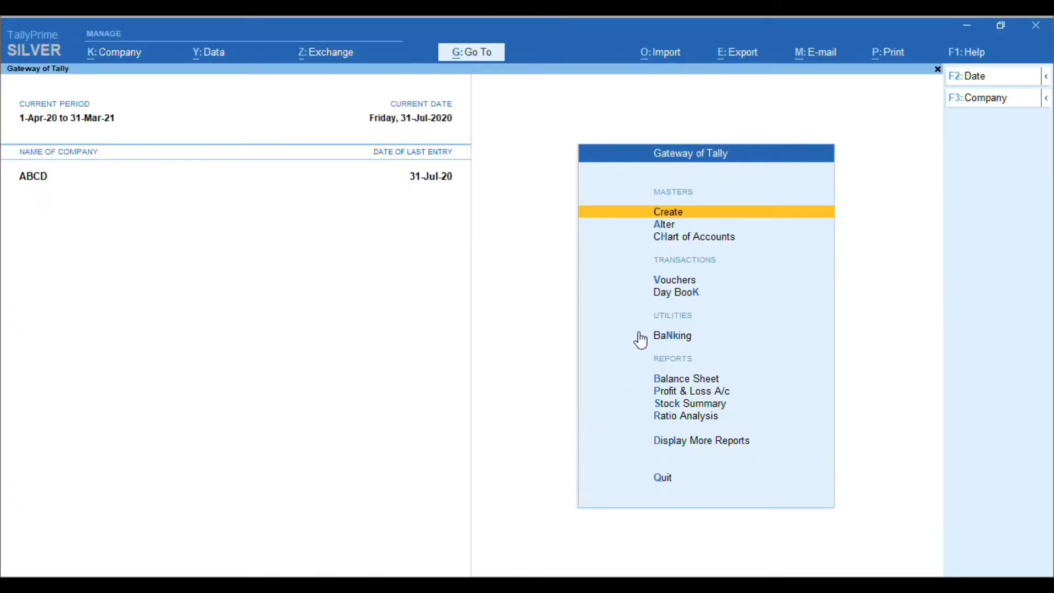
key(d)
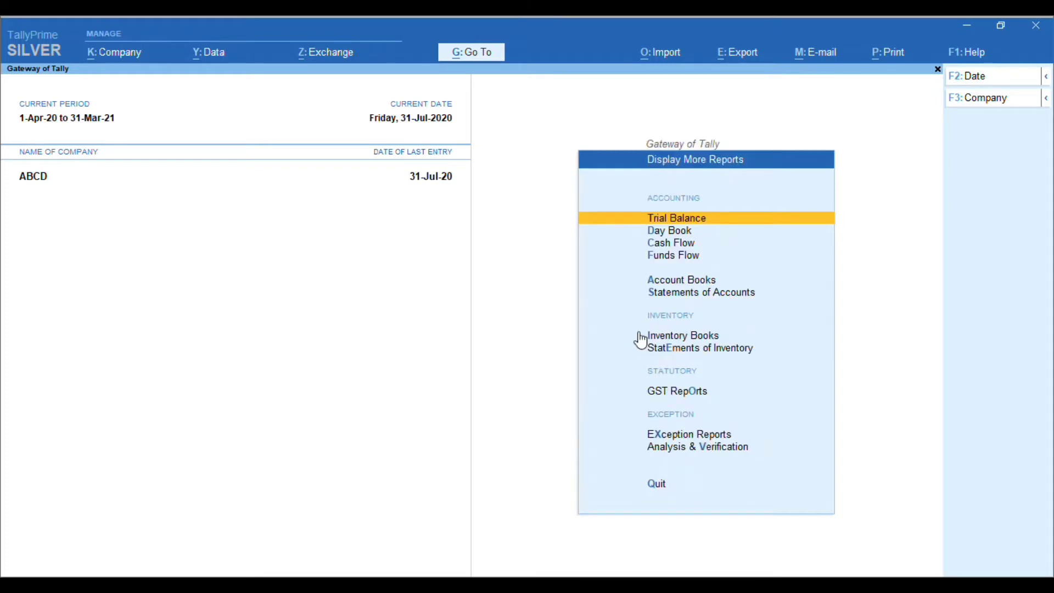
key(Down)
key(Return)
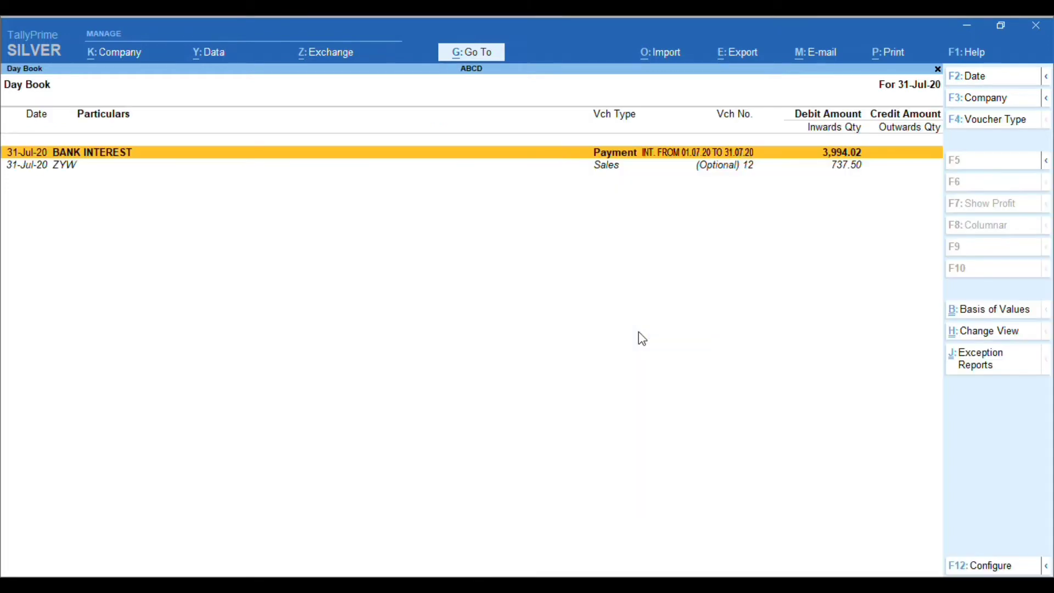
key(F2)
text(30.06)
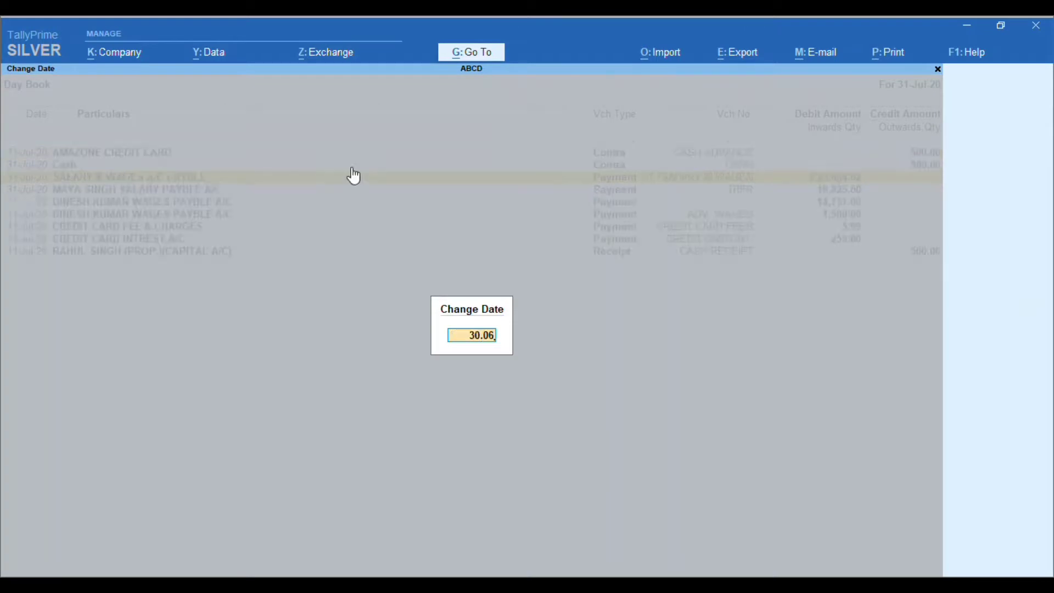
key(Return)
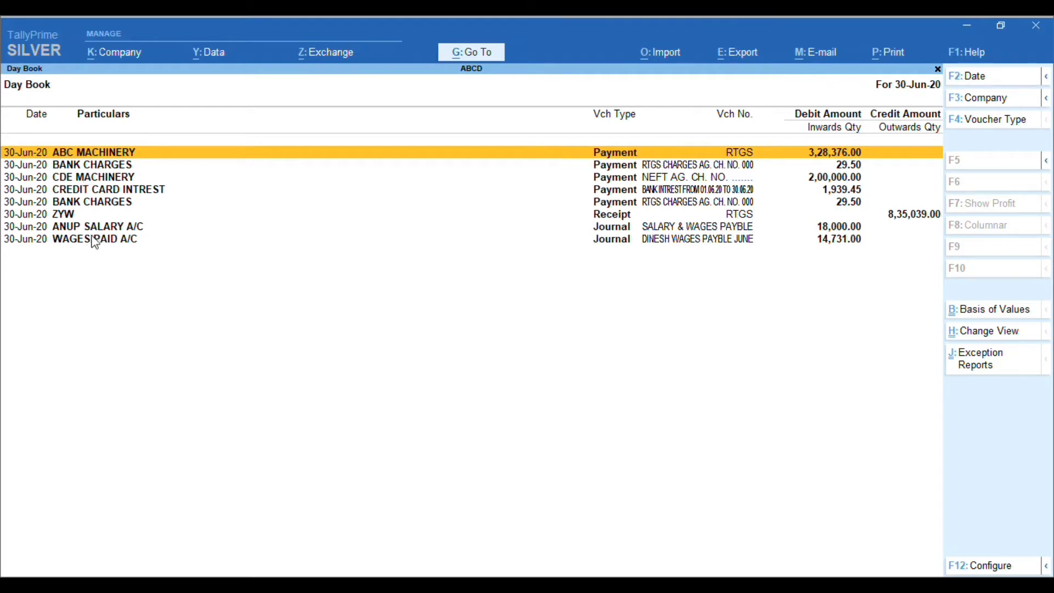
Step: Review the debit and credit entries of the SALARY & WAGES PAYBLE journal in the Day Book, and return to the Gateway of Tally
click(110, 242)
key(Up)
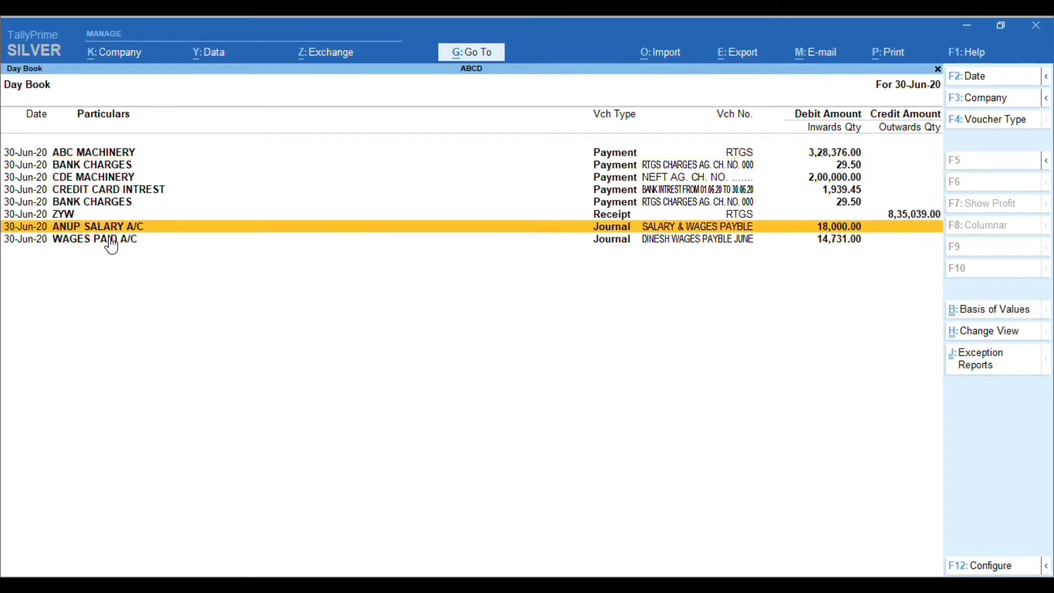
key(Return)
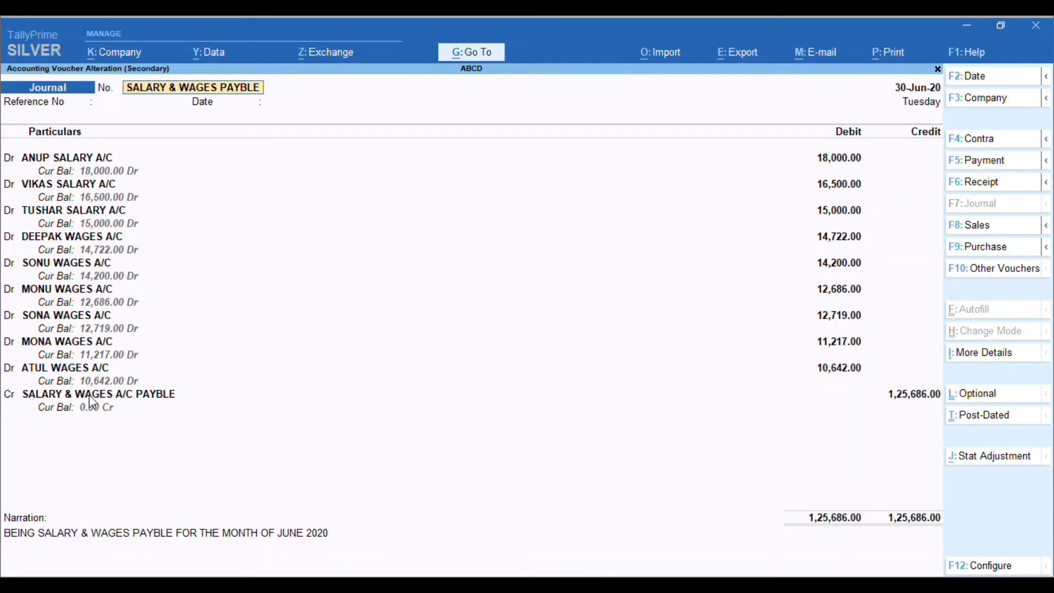
click(155, 398)
key(alt)
key(Escape)
key(Escape)
key(y)
key(Escape)
key(Escape)
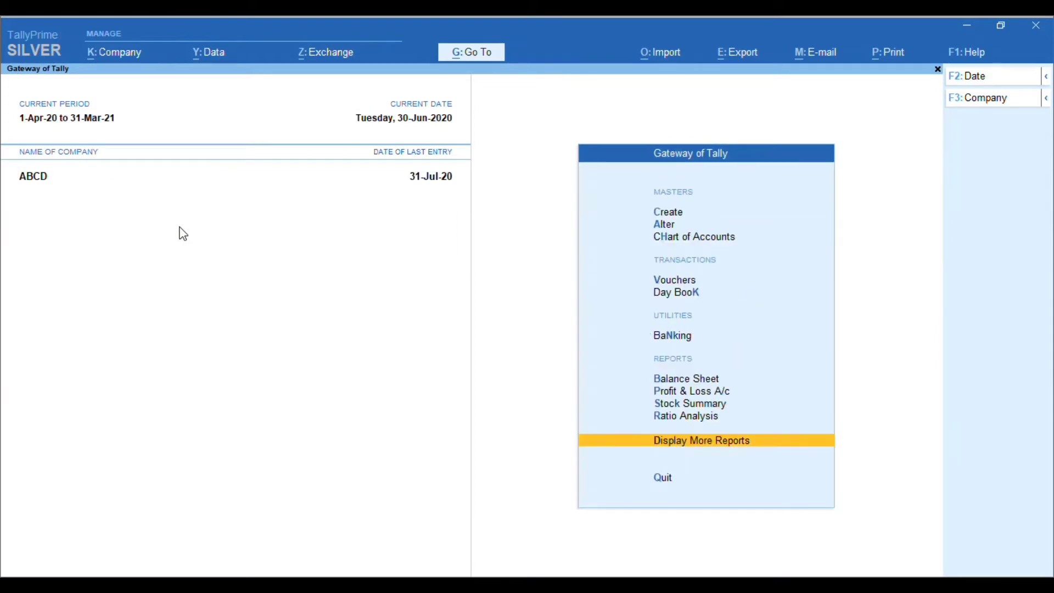
key(Escape)
key(Escape)
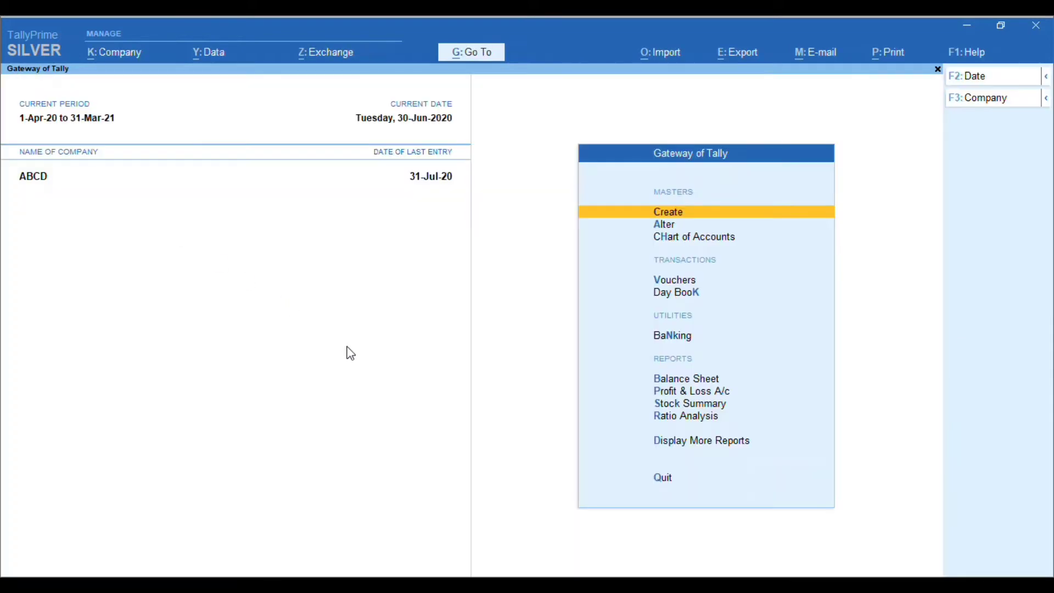
Step: Check the individual salary rows in the bank statement and start a journal voucher numbered SALARY PAYBLE JUNE, leaving its reference blank
key(alt+Tab)
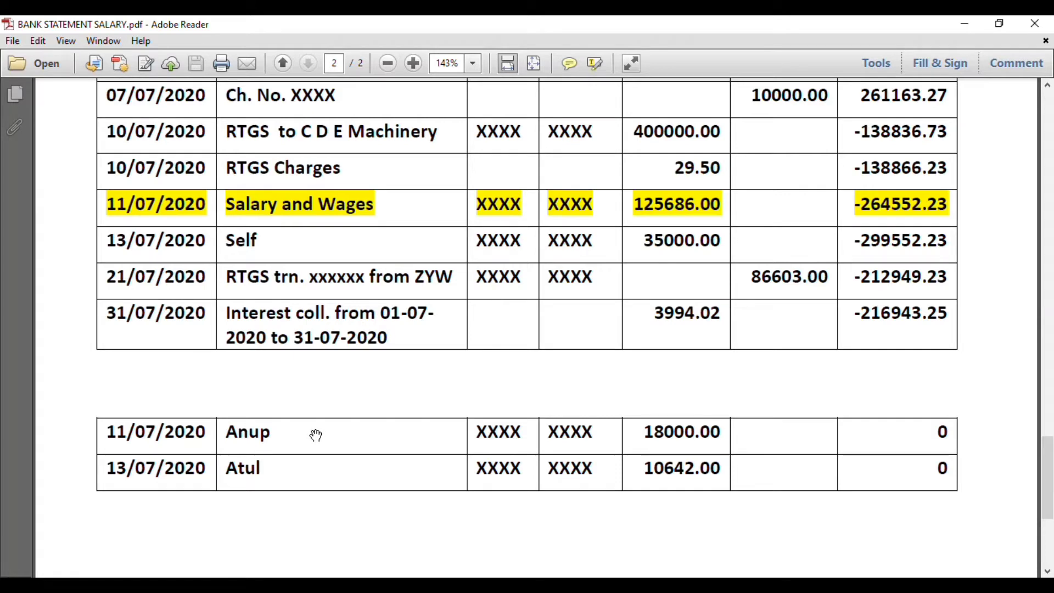
key(alt+Tab)
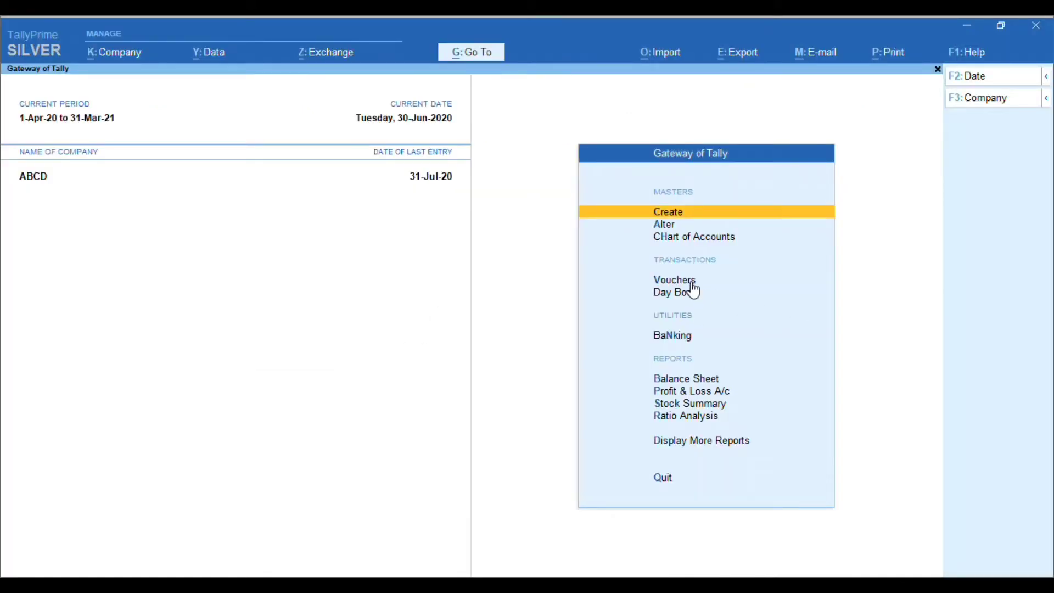
click(693, 284)
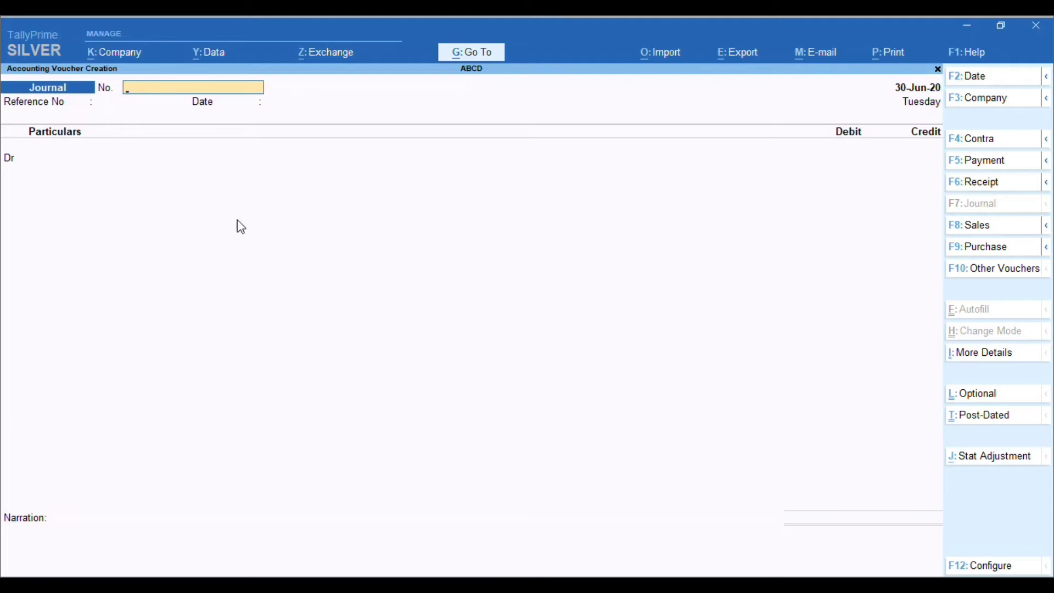
text(SALARY PAYBLE)
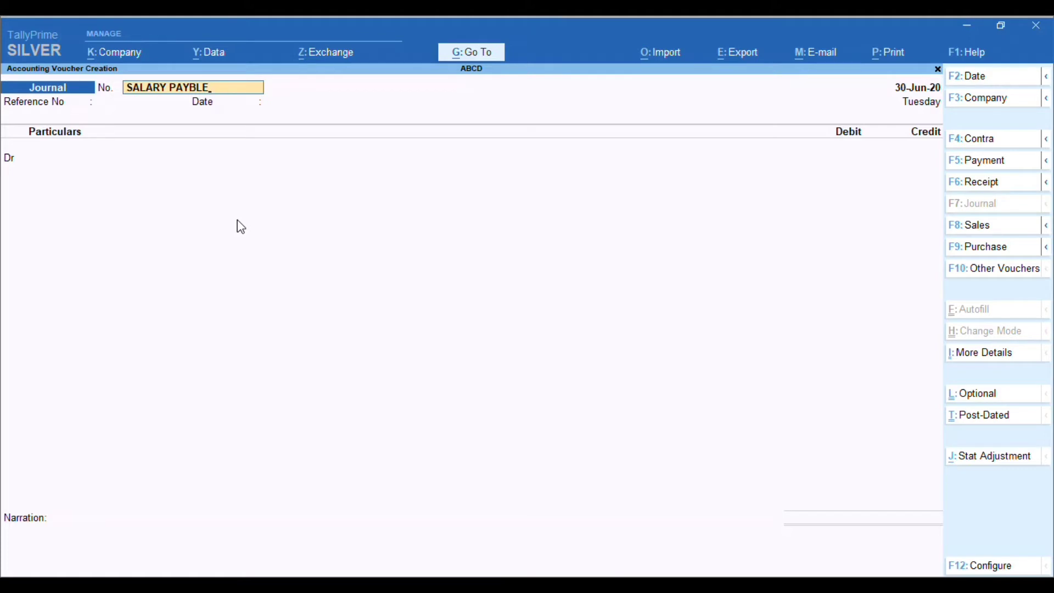
text( JUNE)
key(Return)
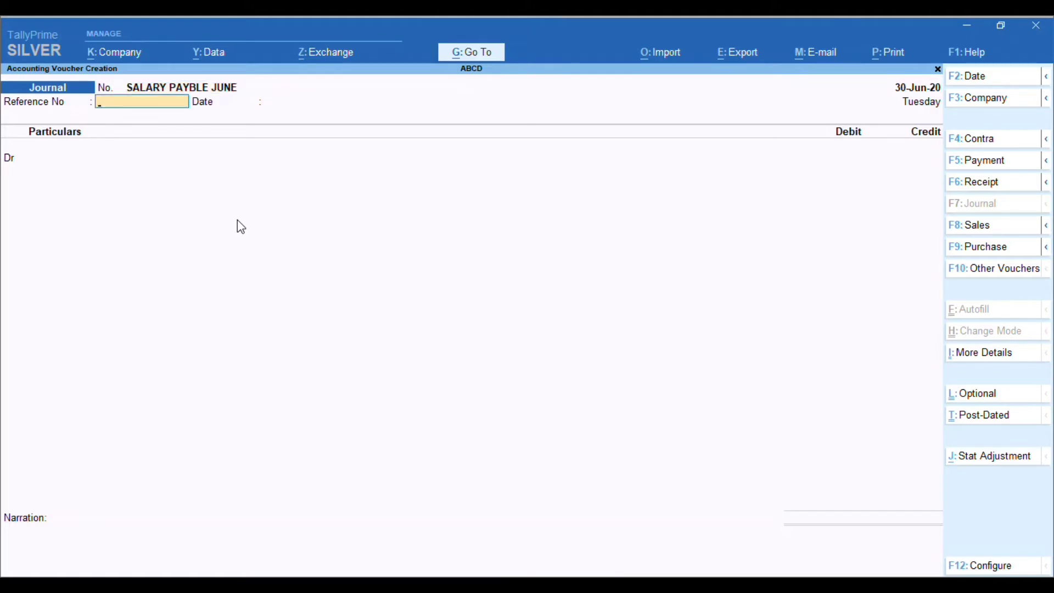
key(Return)
key(Return)
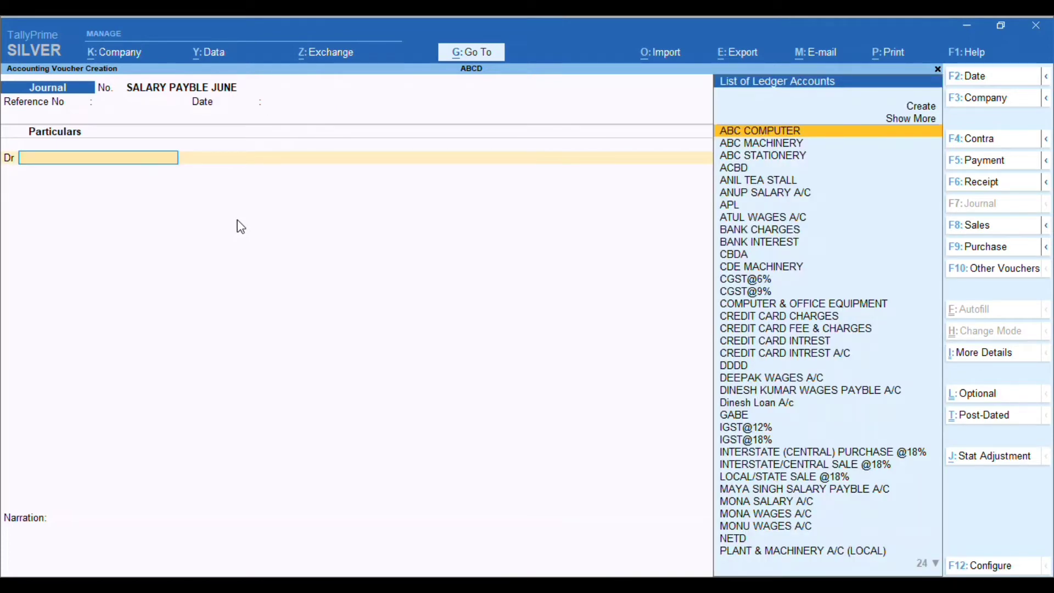
Step: Create a debit-side ledger named SALARY PAID A/C under the Indirect Expenses group
text(SA)
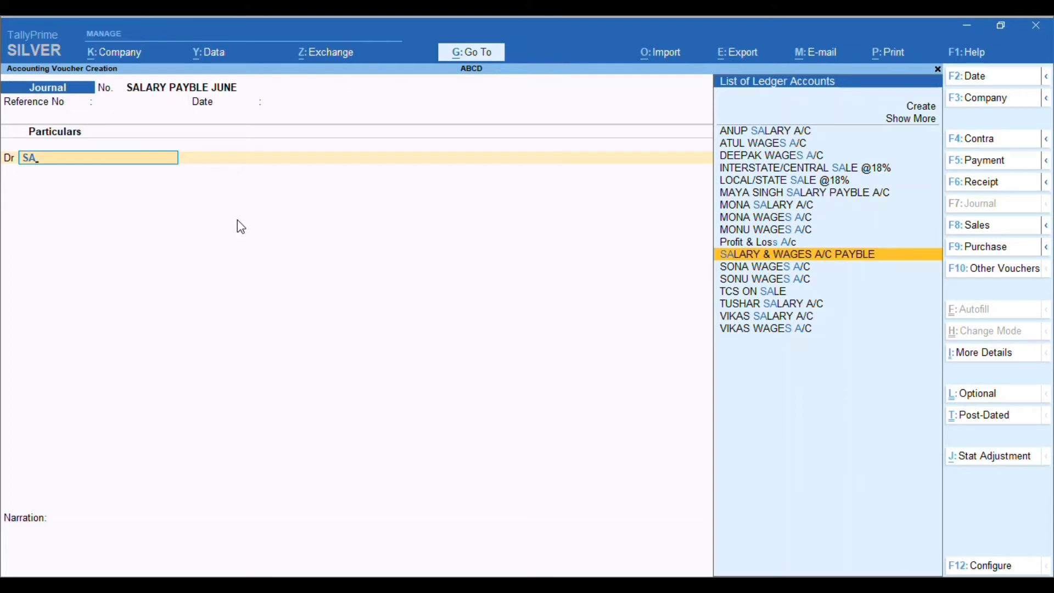
key(alt)
key(alt+c)
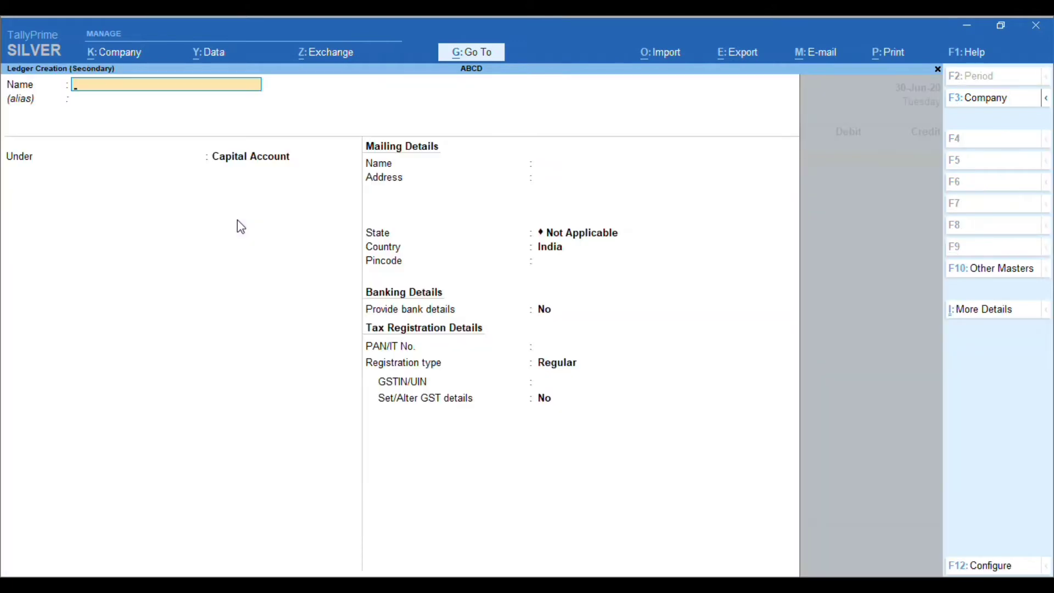
text(SALARY PAID A/C)
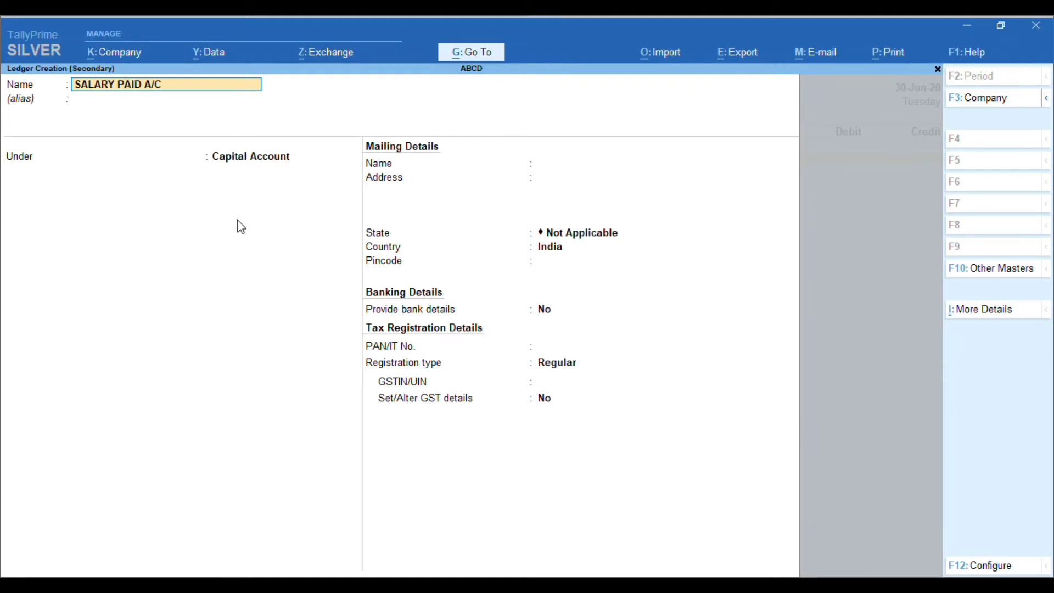
key(Return)
key(Return)
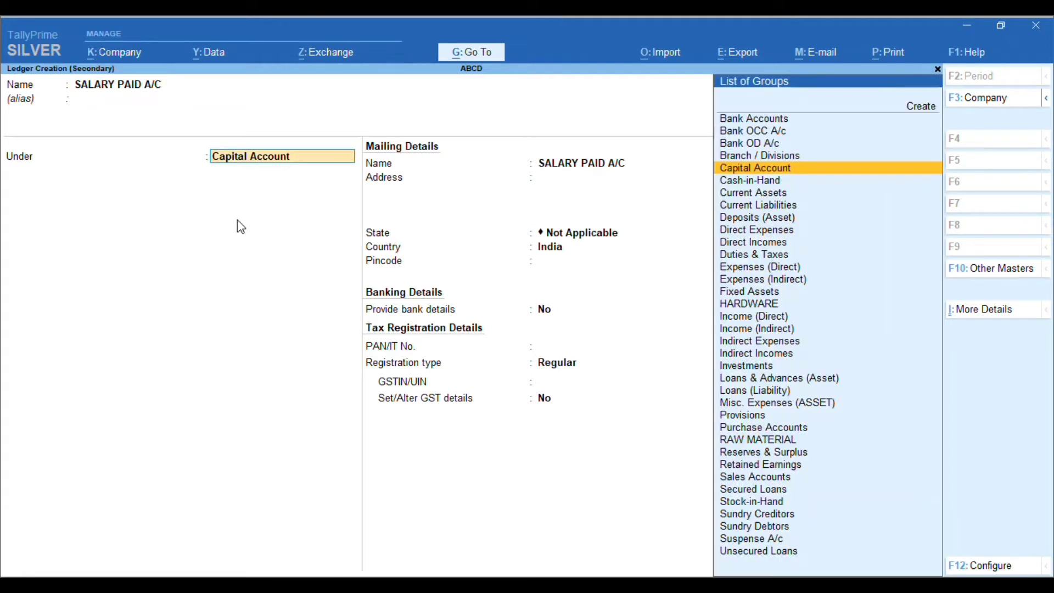
text(INDI)
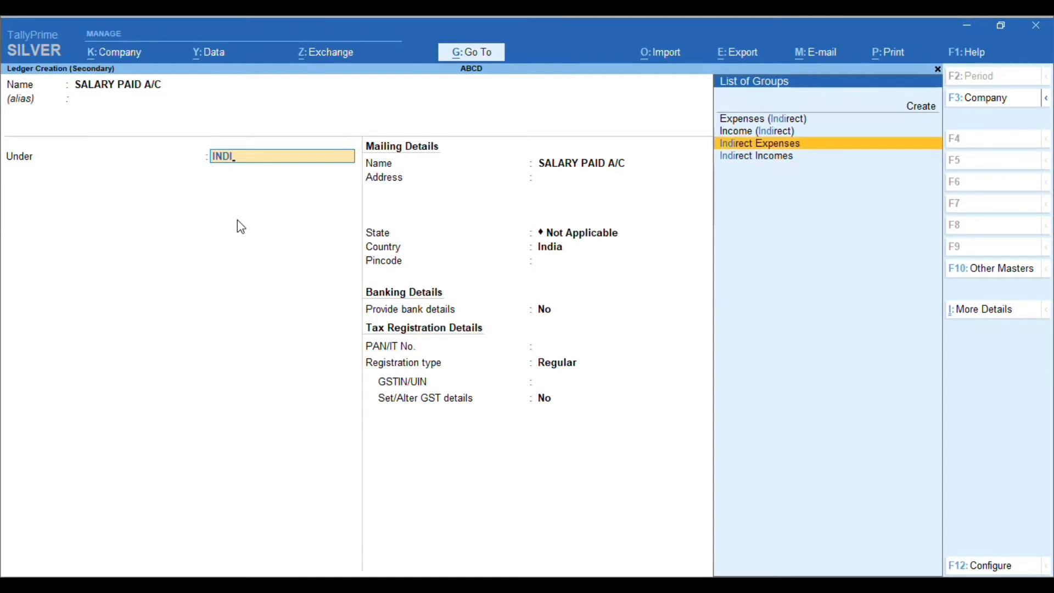
key(Return)
key(Return)
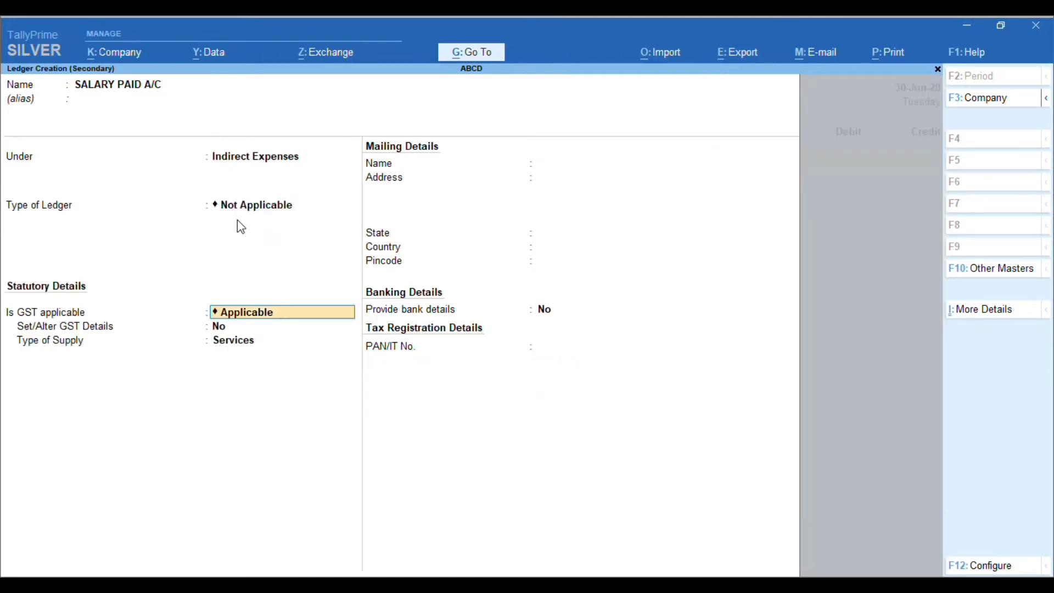
Step: Set GST to Not Applicable for the SALARY PAID A/C ledger, keep the assessable value option Not Applicable, and save the ledger
text(N)
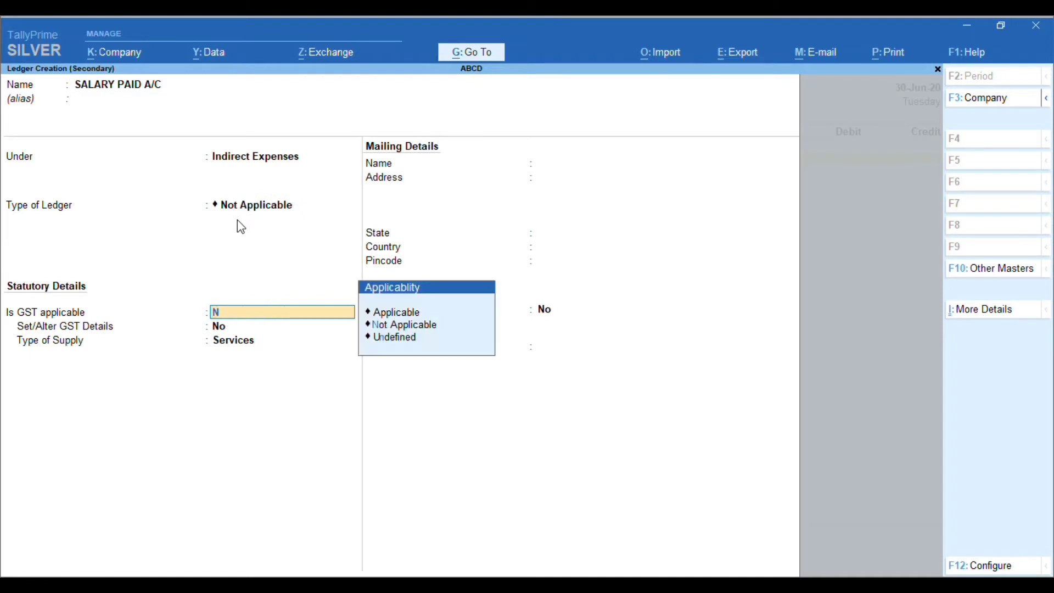
key(Down)
key(Up)
key(Return)
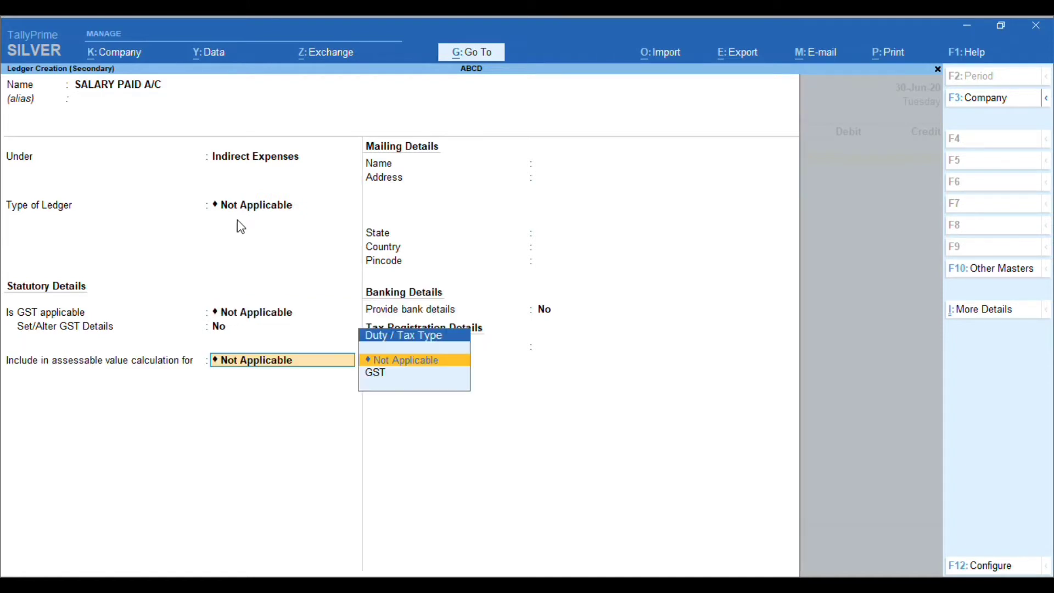
key(Return)
key(Return)
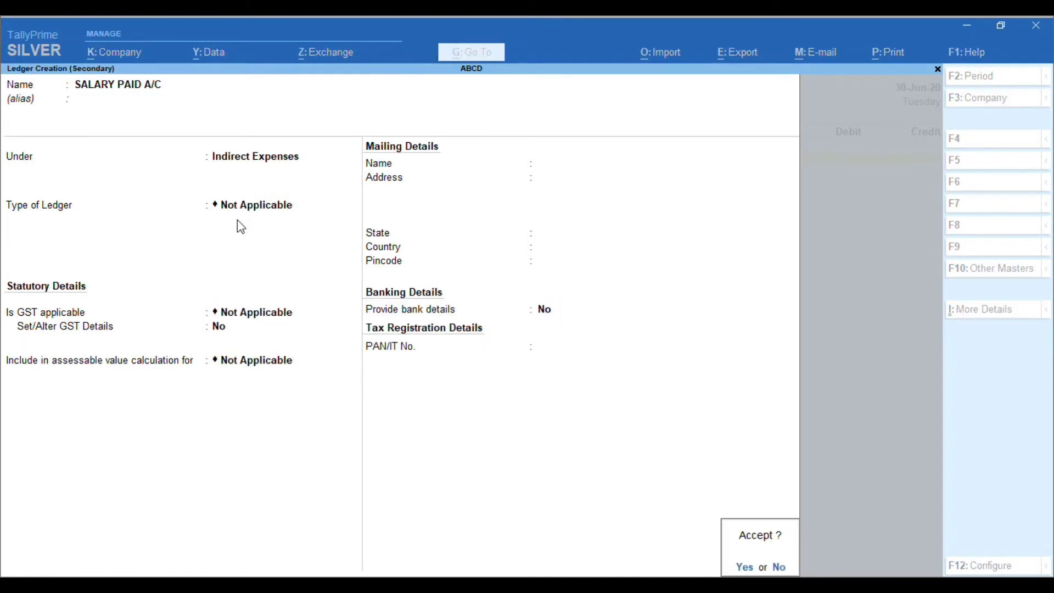
key(Return)
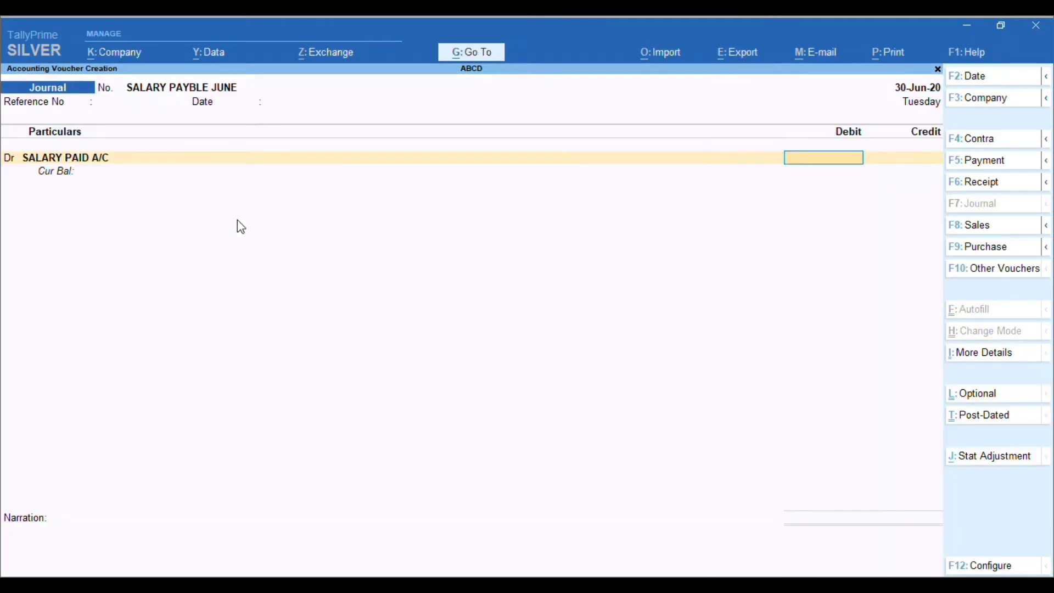
Step: Debit SALARY PAID A/C with 18,000 and start the credit line of the journal voucher
text(18000)
key(Return)
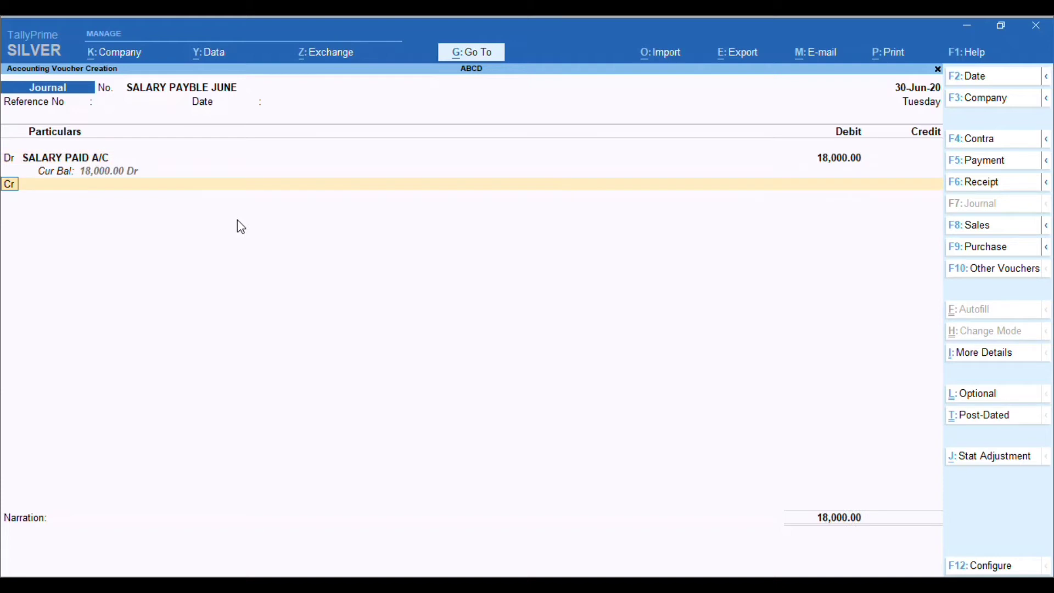
key(Return)
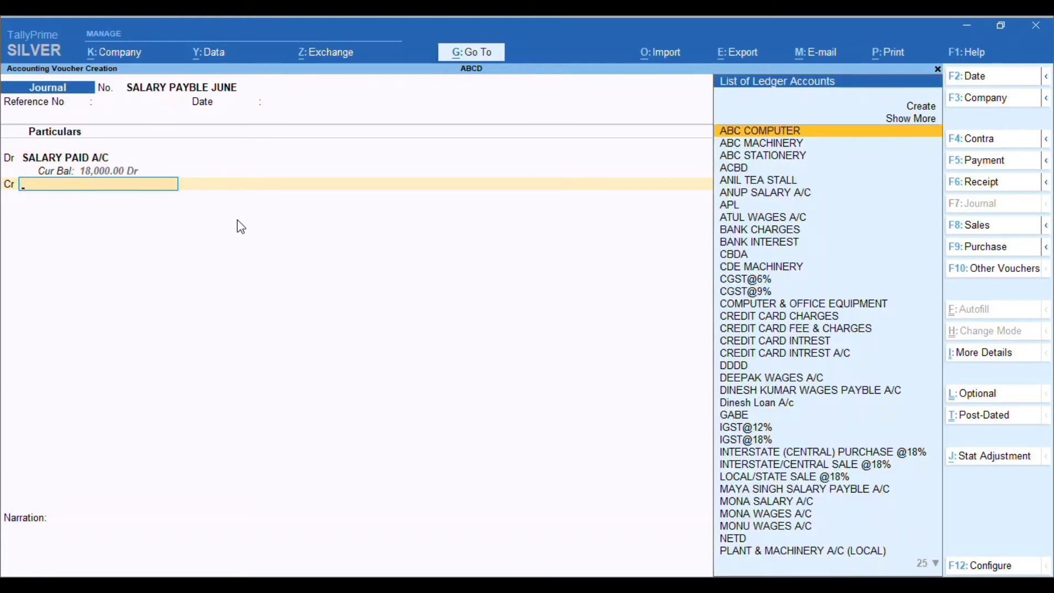
Step: Create a credit-side ledger named with the employee's name followed by SALARY PAYABLE A/C, under the Current Liabilities group
key(alt)
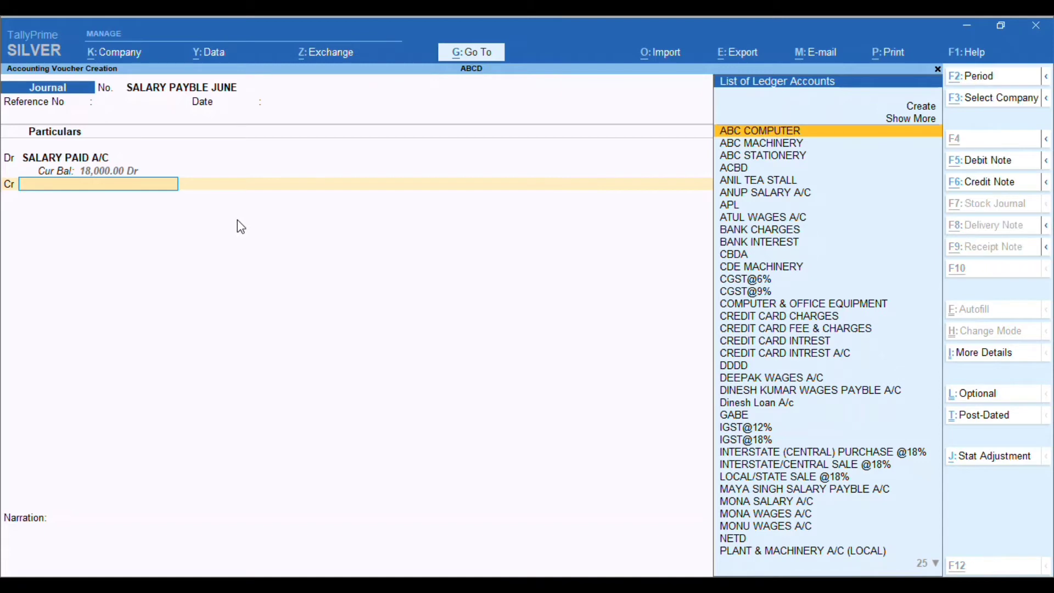
key(alt+c)
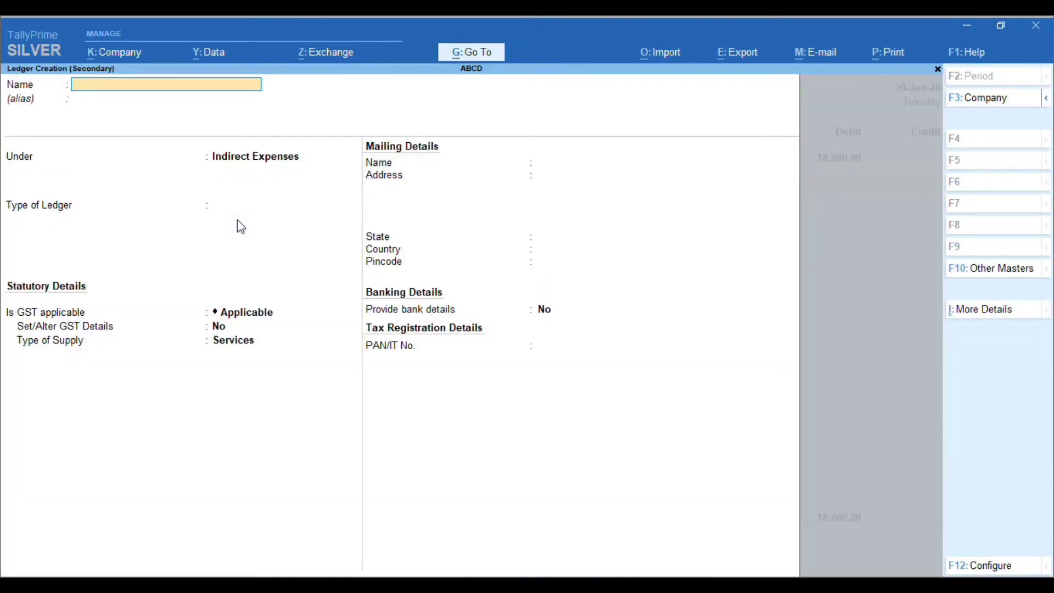
text(ANUP SALARY PAY)
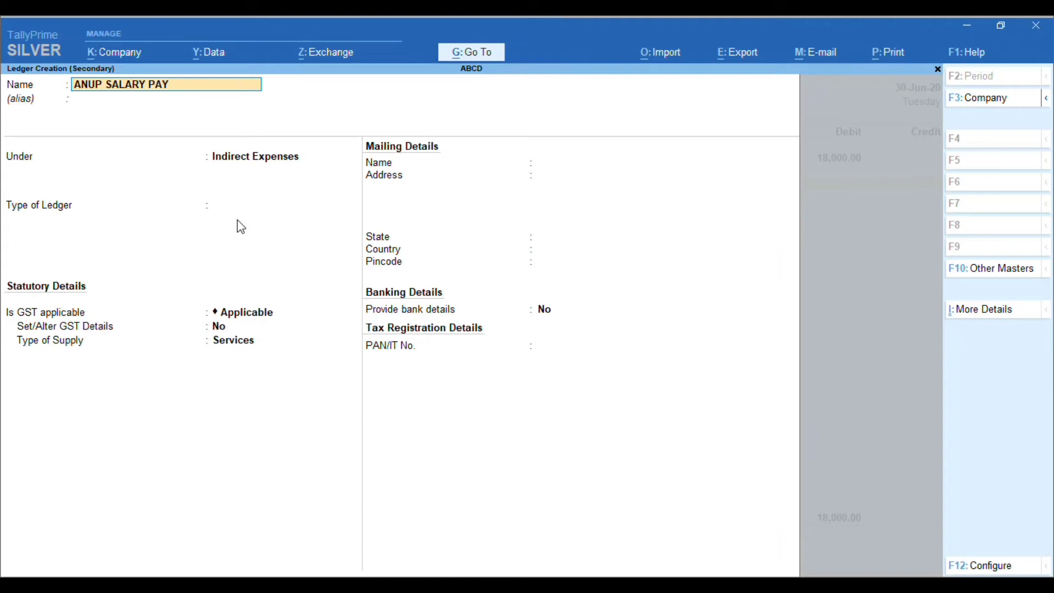
text(ABLE A/C)
key(Return)
key(Return)
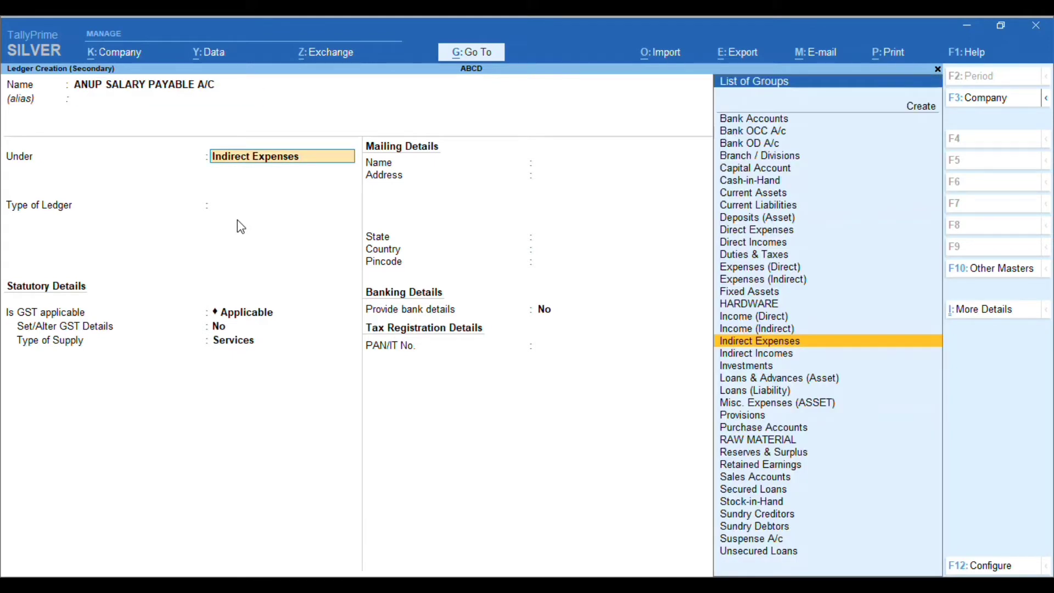
text(CU)
key(Down)
key(Down)
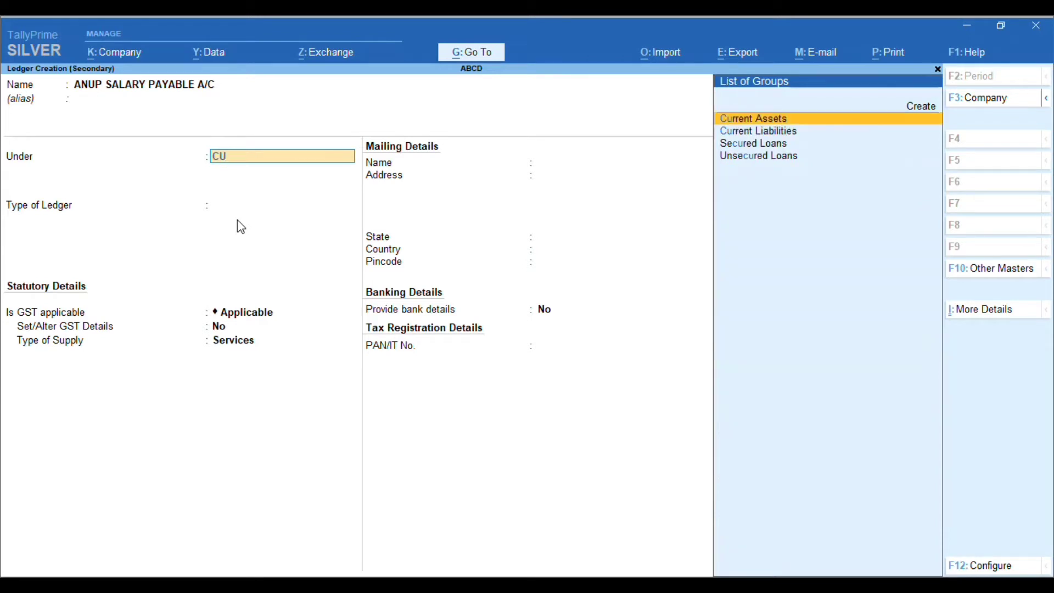
key(Return)
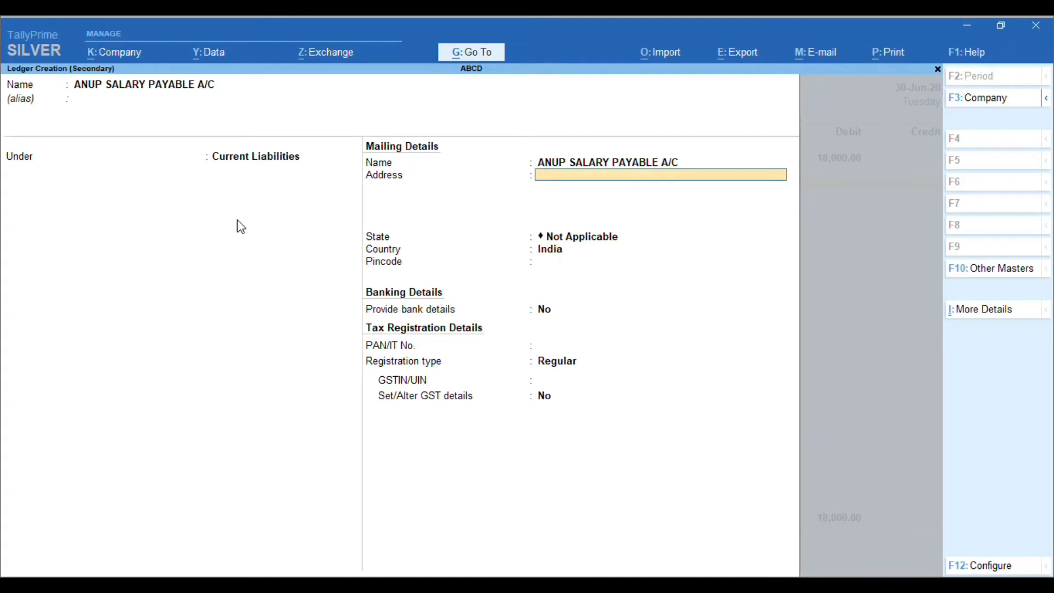
Step: Set the state to Delhi in the employee's salary payable ledger, leaving the address and pincode blank
key(Return)
key(Down)
key(Down)
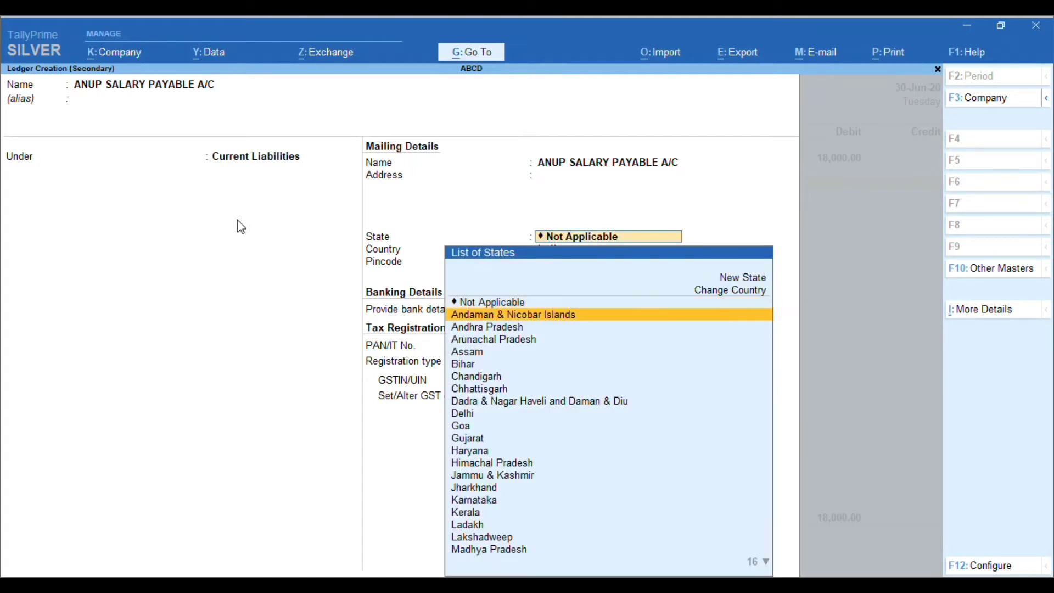
key(Down)
key(Down)
key(Down)
key(Down)
key(Down)
key(Down)
key(Down)
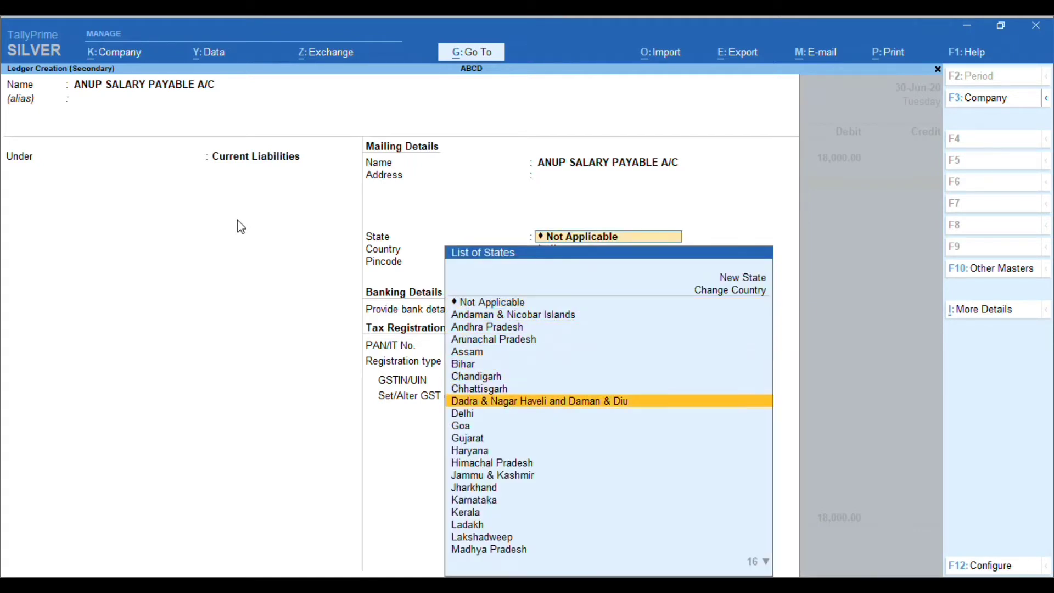
key(Return)
key(Return)
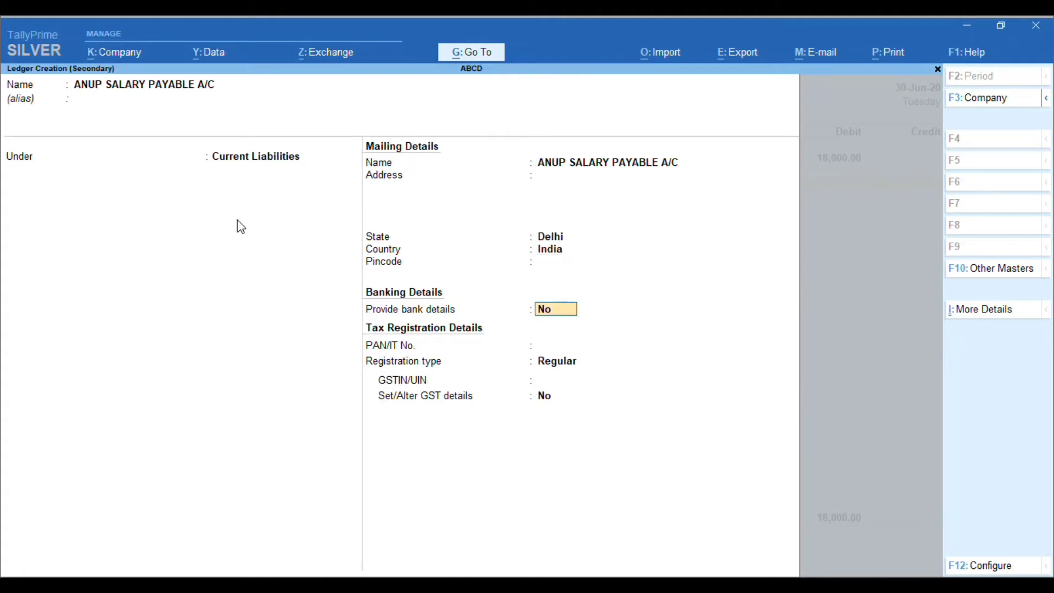
Step: Set the salary payable ledger's registration type to Unregistered, keep bank and GST details at No, and save the ledger
key(Return)
key(Return)
key(Down)
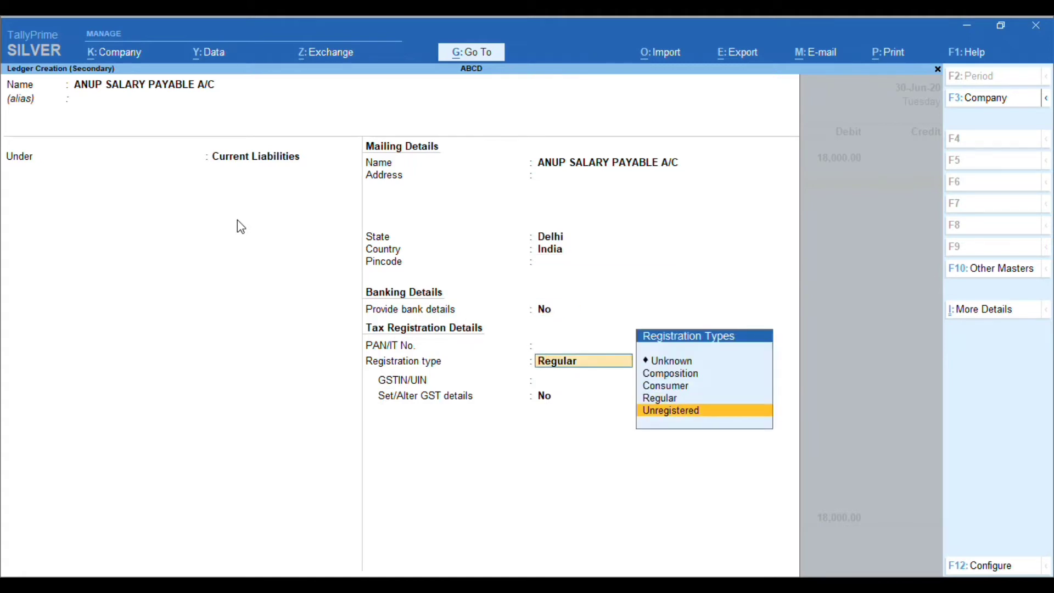
key(Return)
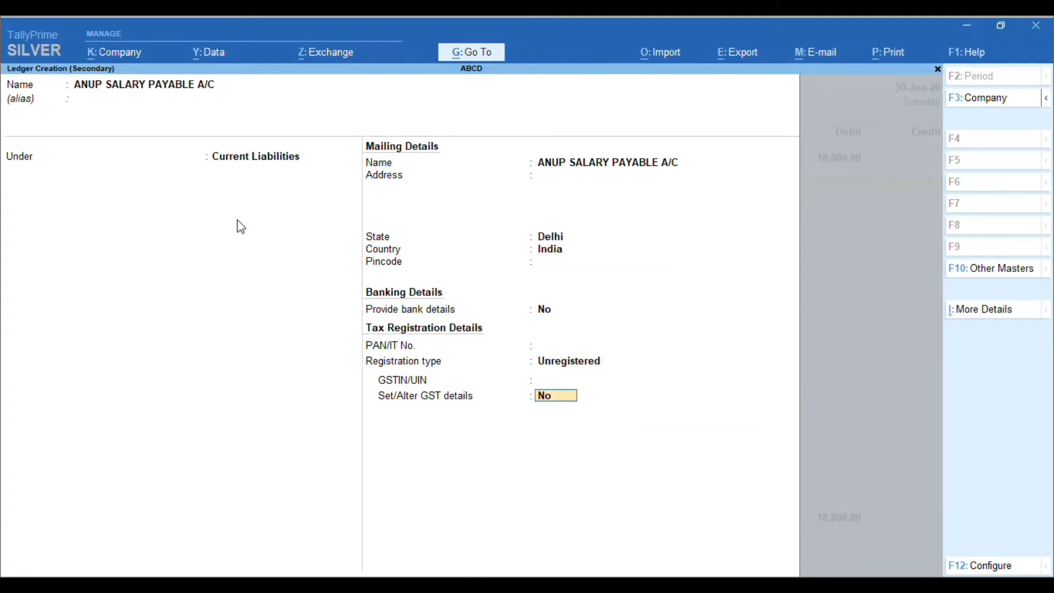
key(Return)
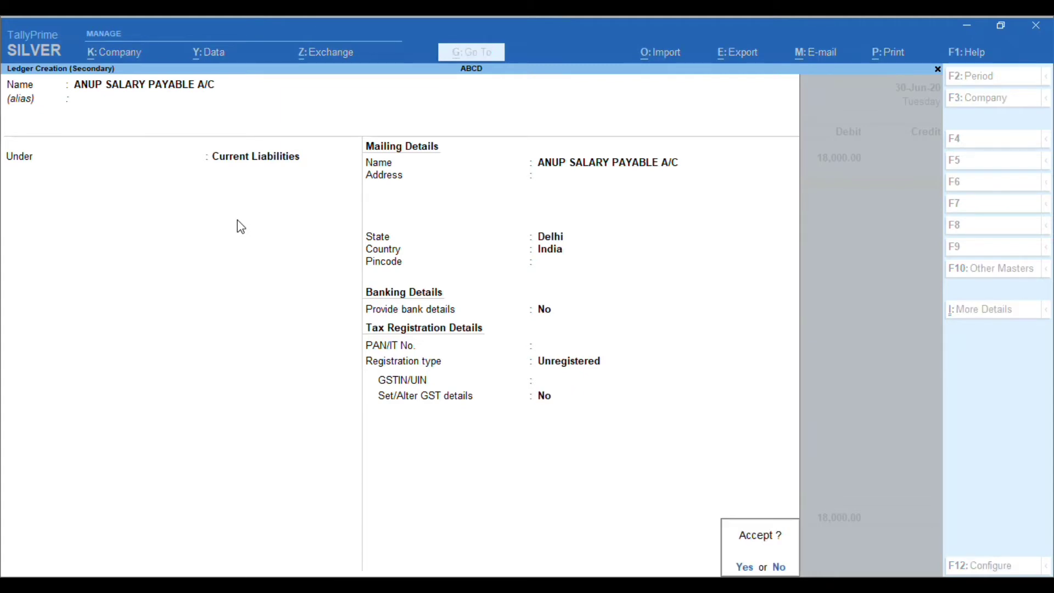
key(Return)
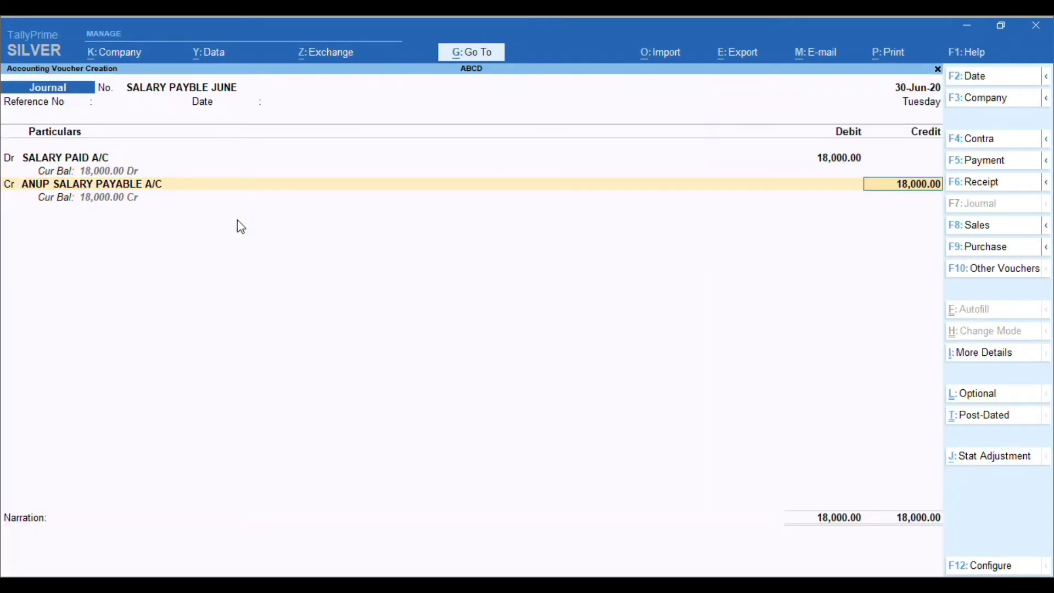
Step: Accept the 18,000 credit, add a narration for the employee's salary "PAYBLE FOR THE MONTH OF JUNE", and save the journal voucher
key(Return)
key(Return)
text(BEING ANUP SALARY PAYBLE FOR THE MONTH OF)
text( JUNE)
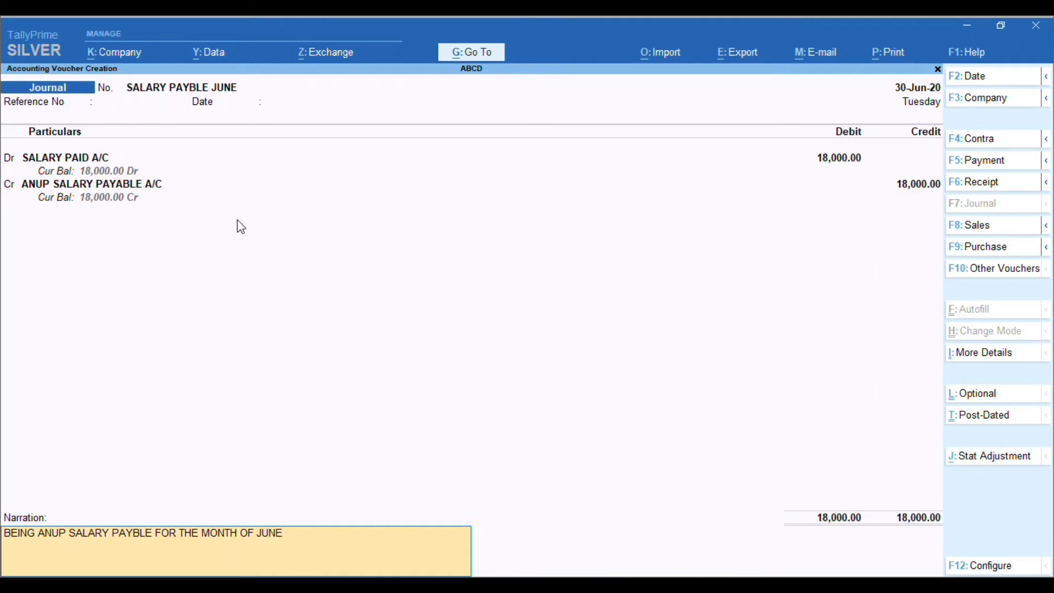
key(Return)
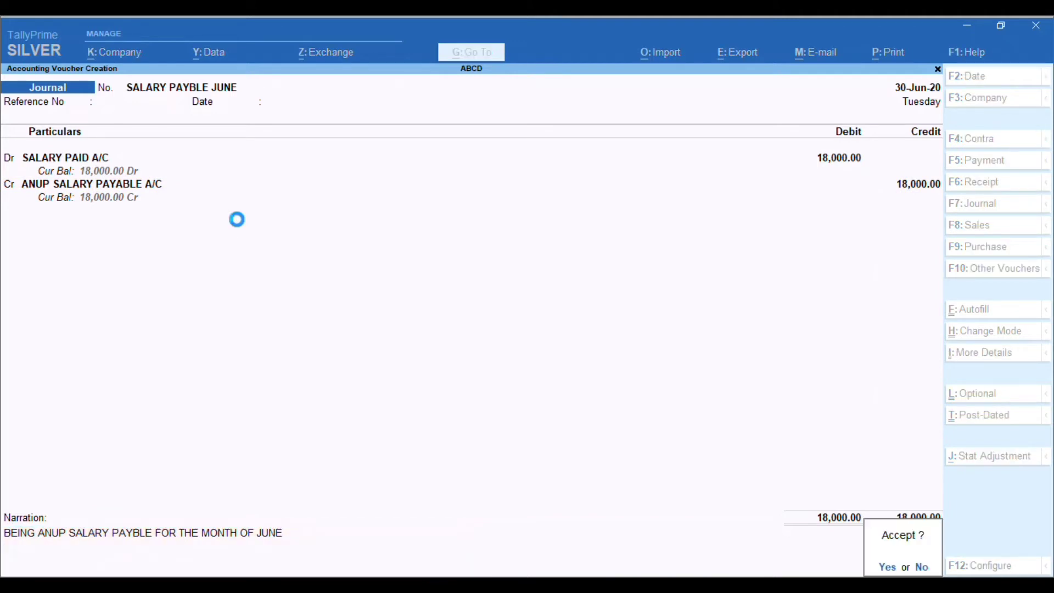
key(Return)
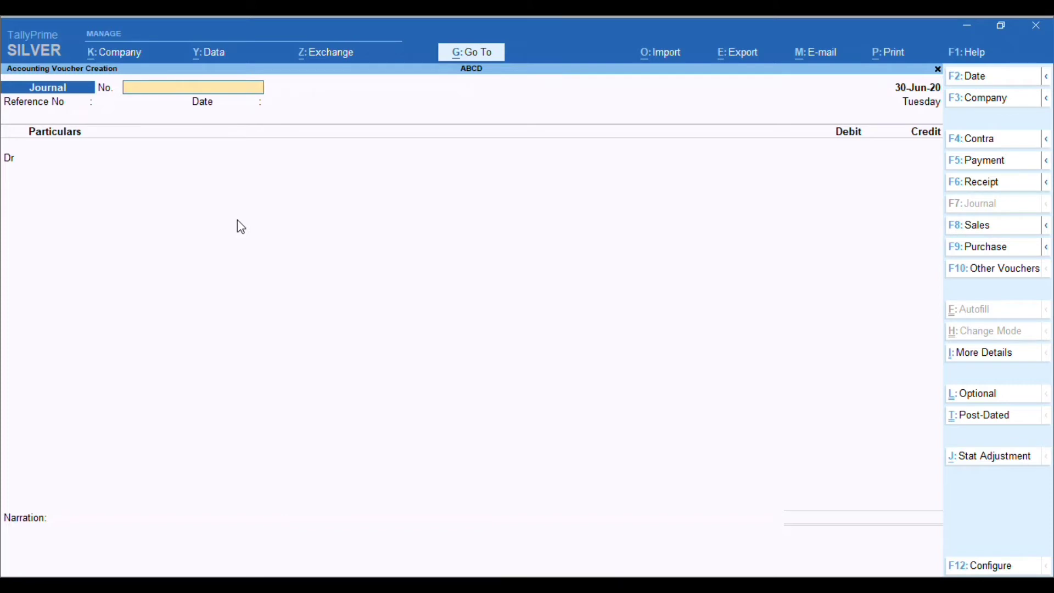
Step: Start a payment voucher dated 11-Jul-20, checking the employee's salary payment in the bank statement PDF
click(986, 166)
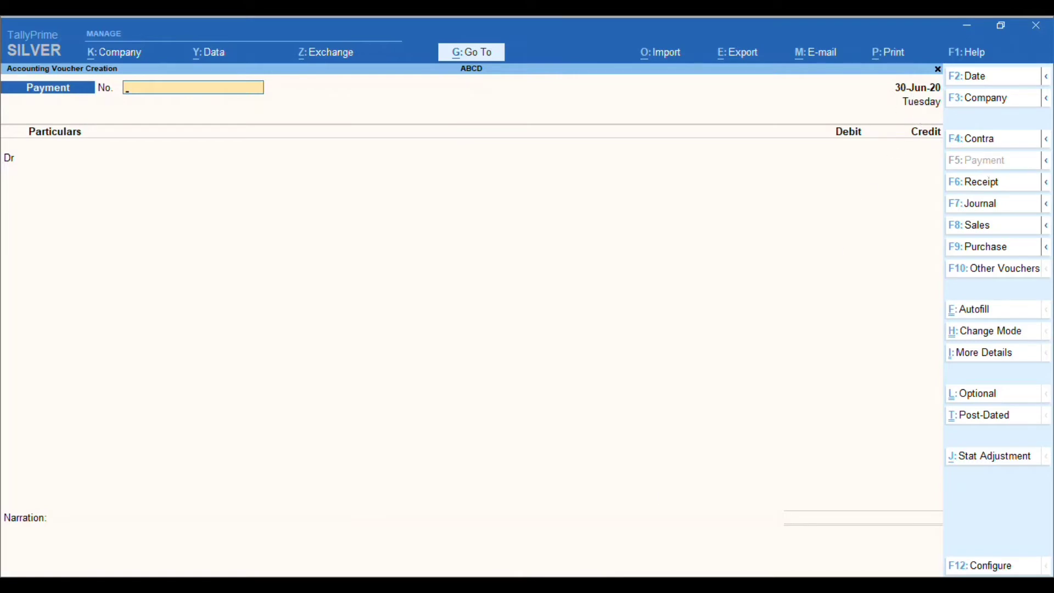
mouse_move(549, 586)
click(548, 524)
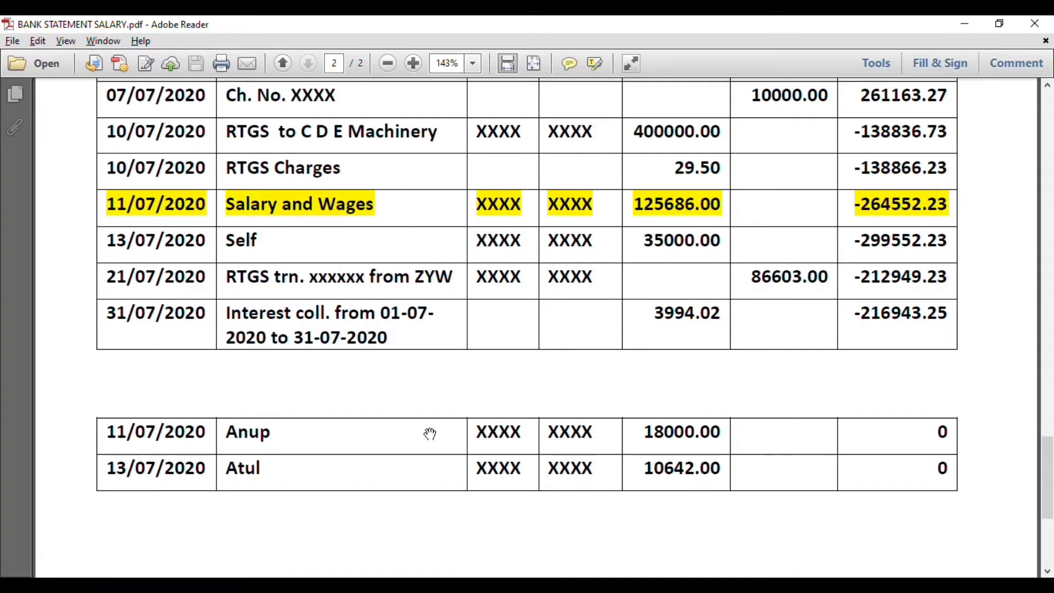
key(alt+Tab)
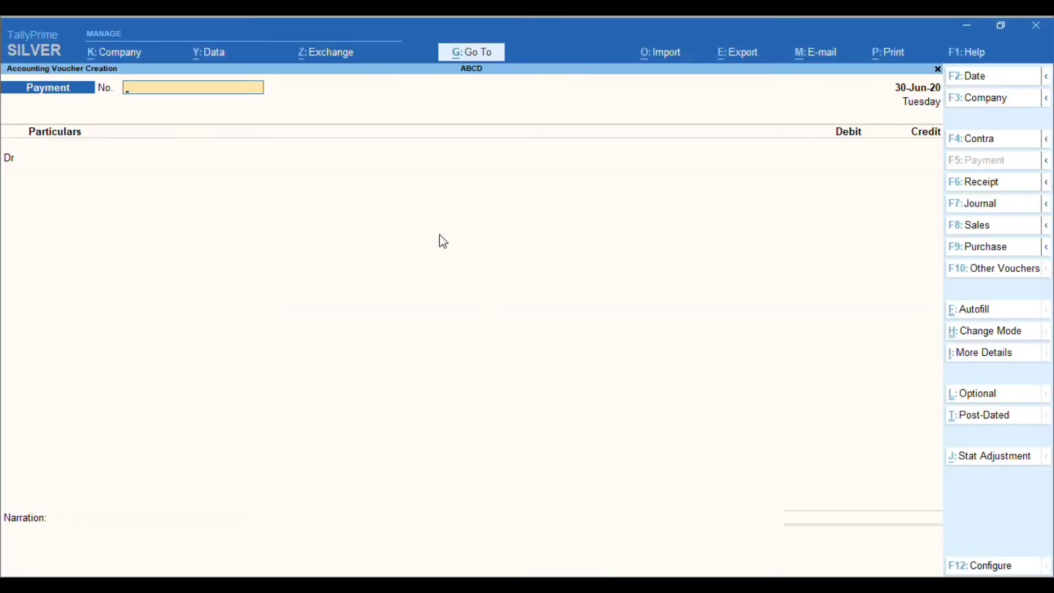
click(980, 80)
text(11)
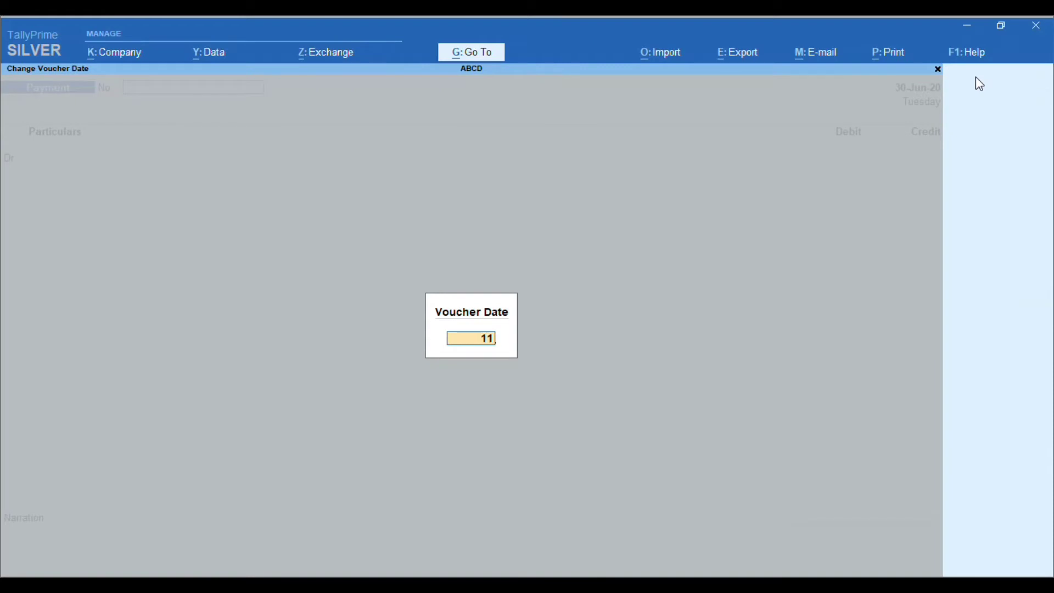
key(Return)
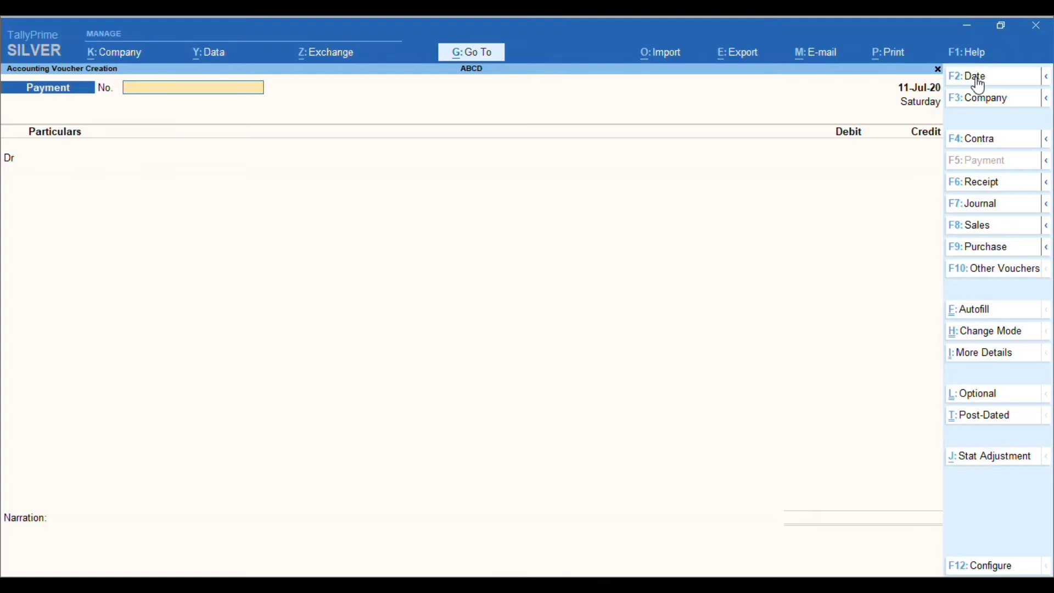
Step: Enter NEFT as the payment voucher number and debit the employee's SALARY PAYABLE A/C with 18,000
text(NEFT)
key(Return)
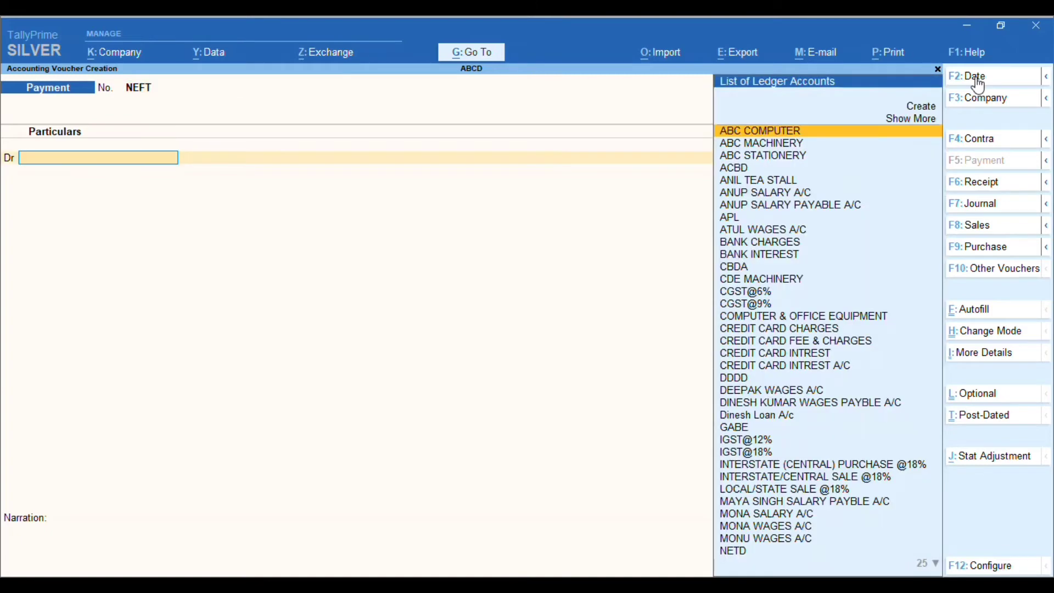
text(ANU)
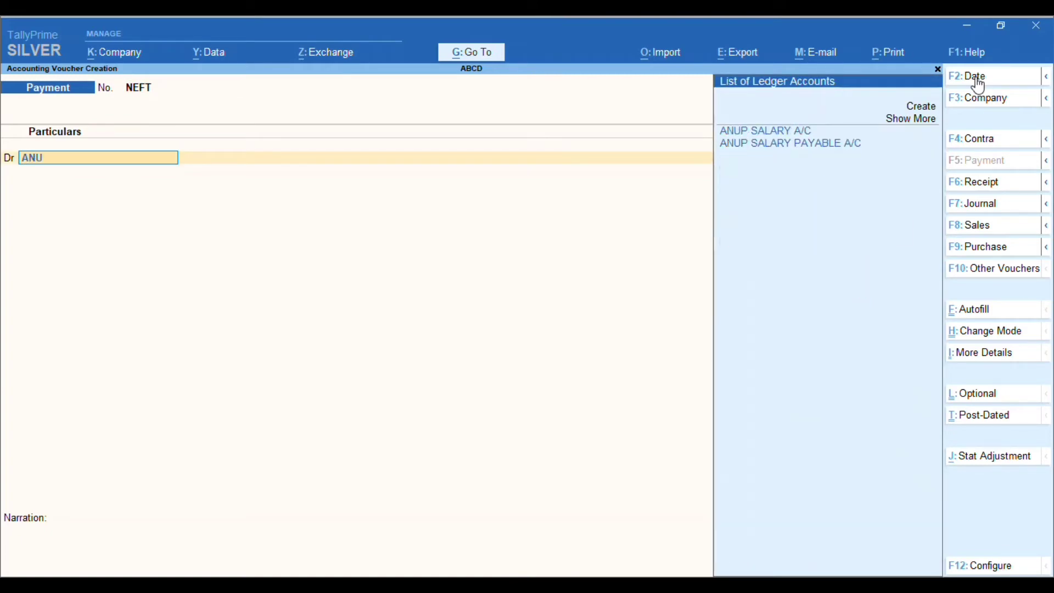
key(Down)
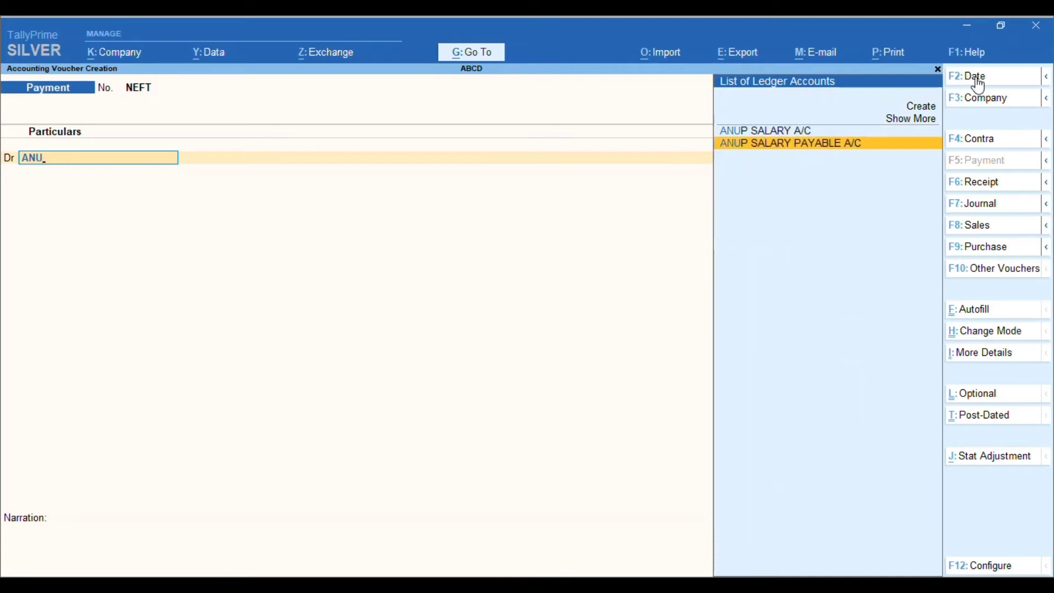
key(Return)
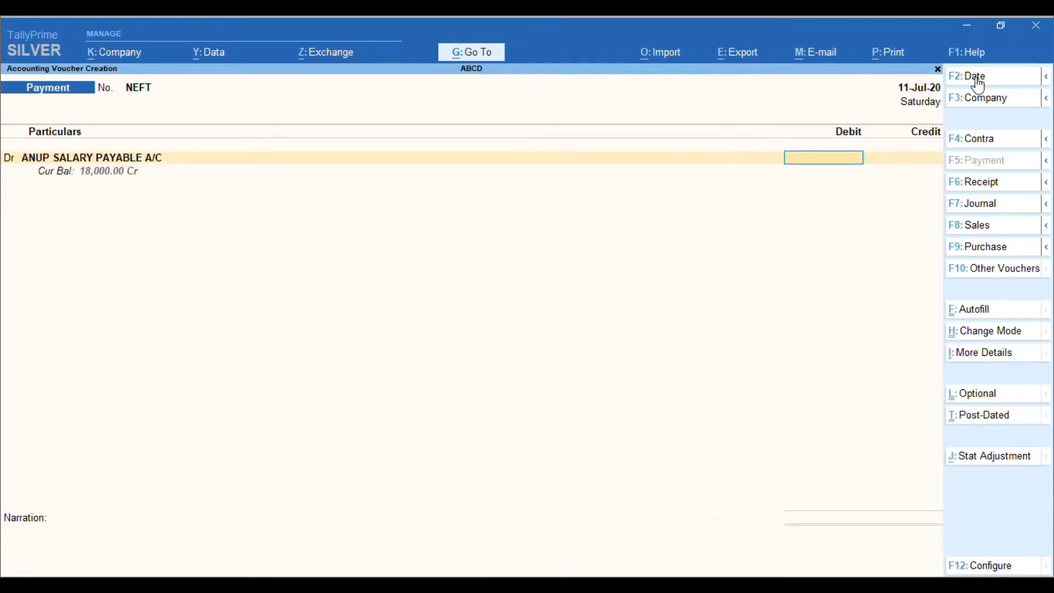
text(18000)
key(Return)
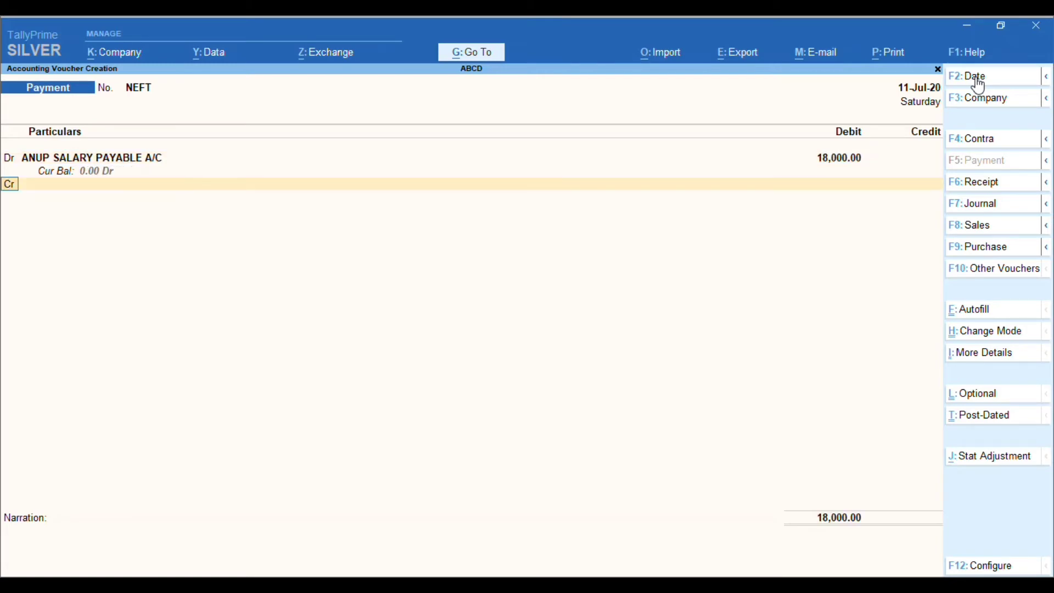
Step: Credit the SBI CC A/C bank ledger with 18,000 in the payment voucher
key(Return)
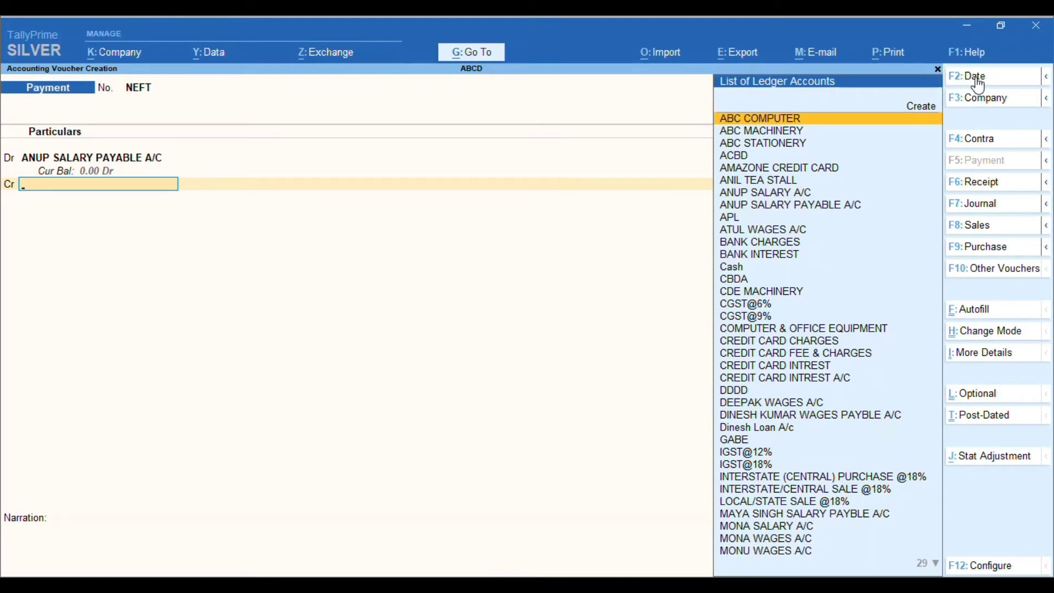
text(CC)
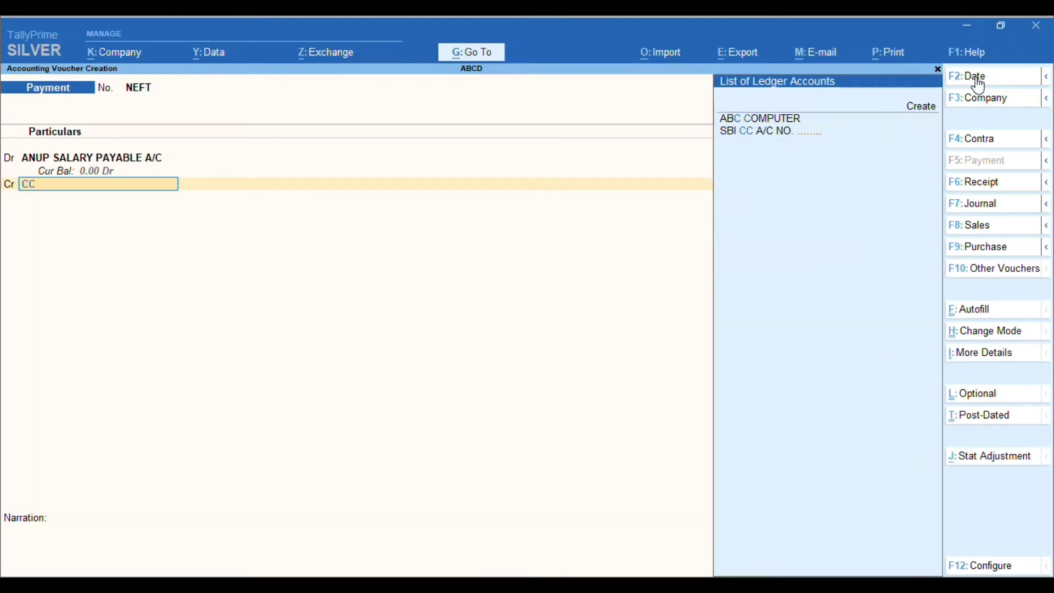
key(Down)
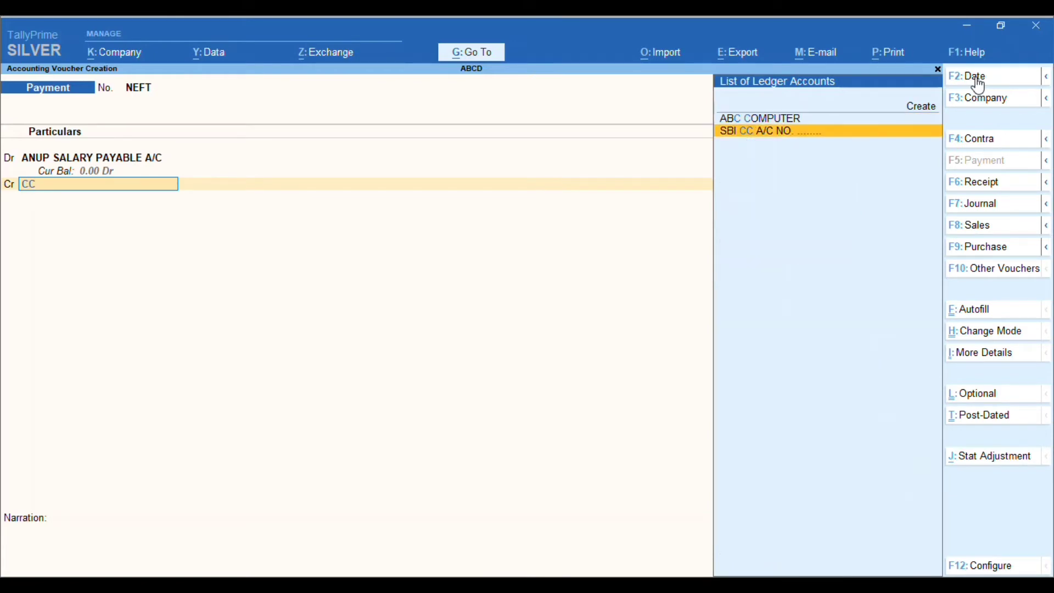
key(Return)
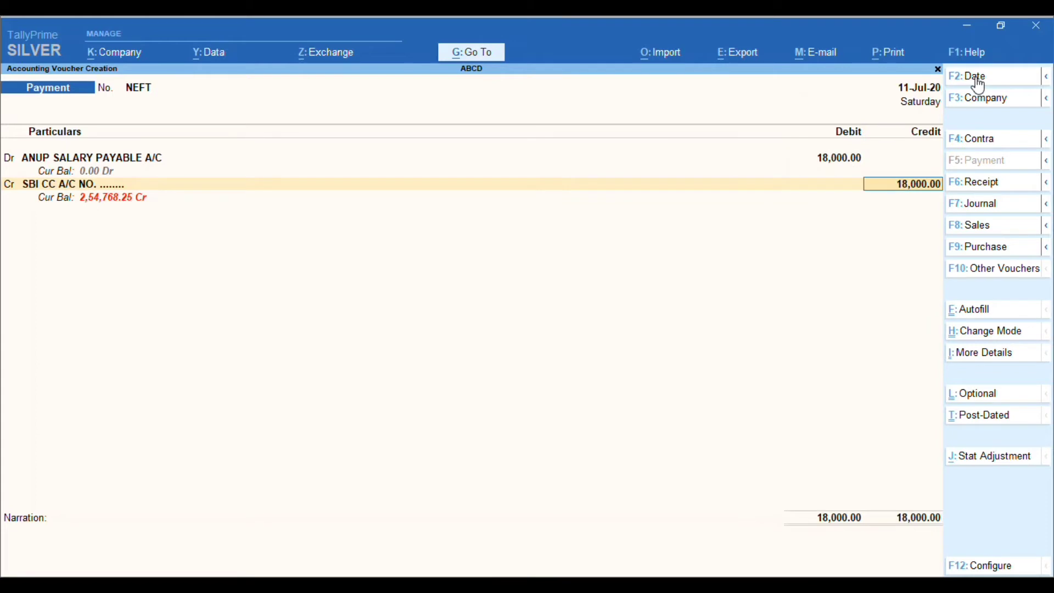
key(Return)
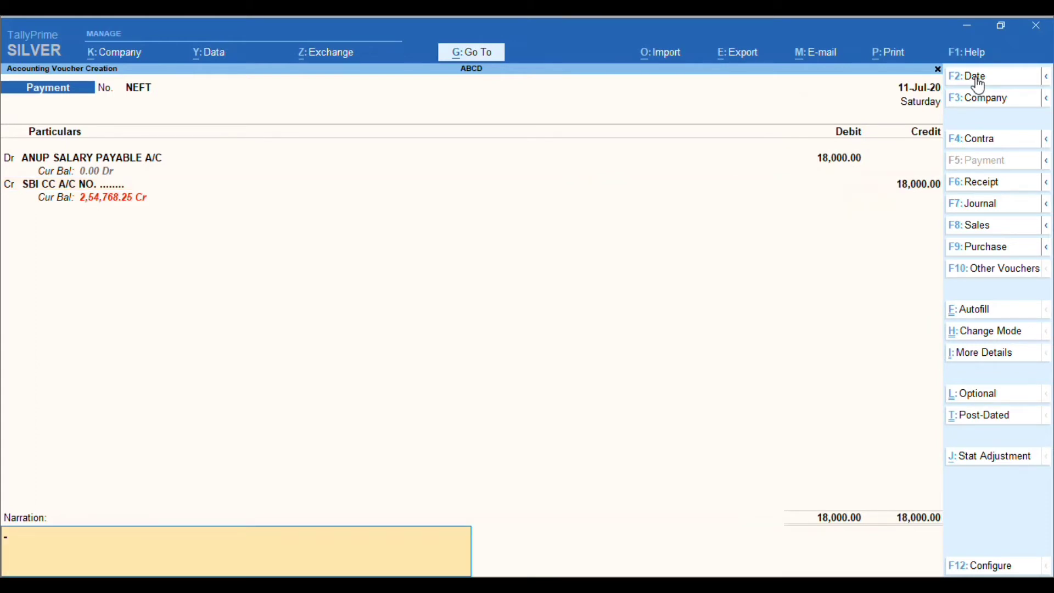
Step: Recall the previous narration, shorten it to "BEING FOR THE MONTH OF JUNE 2020", and save the payment voucher
key(ctrl+alt+v)
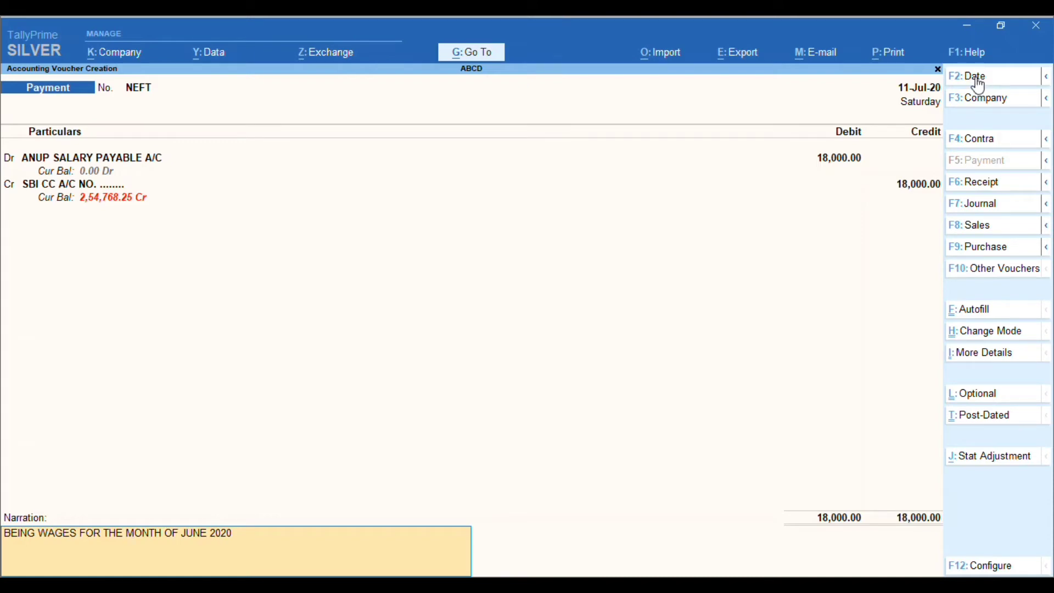
key(BackSpace)
key(BackSpace)
key(BackSpace)
key(BackSpace)
key(BackSpace)
key(BackSpace)
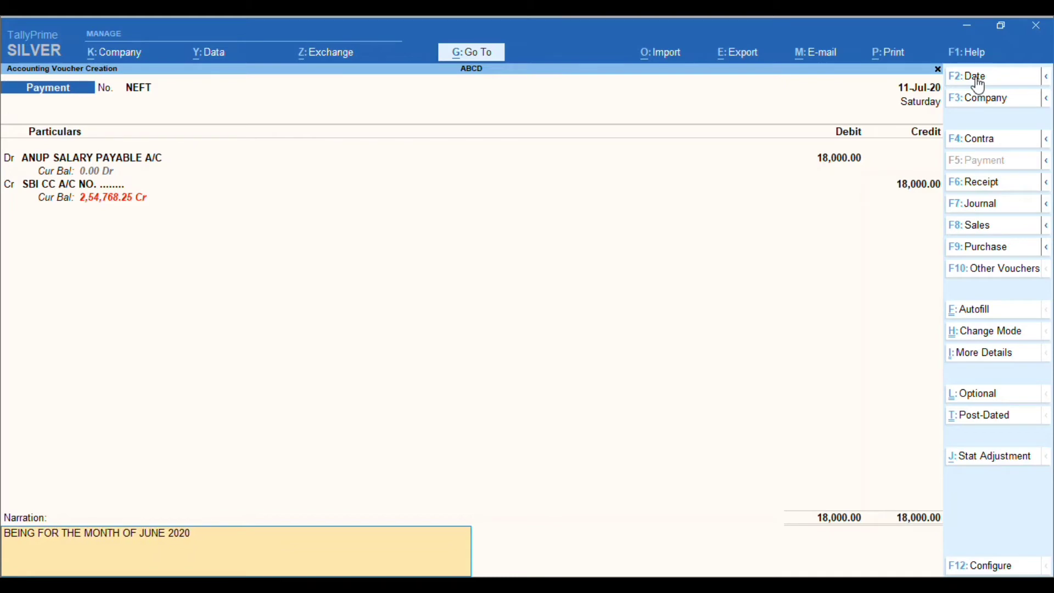
key(Return)
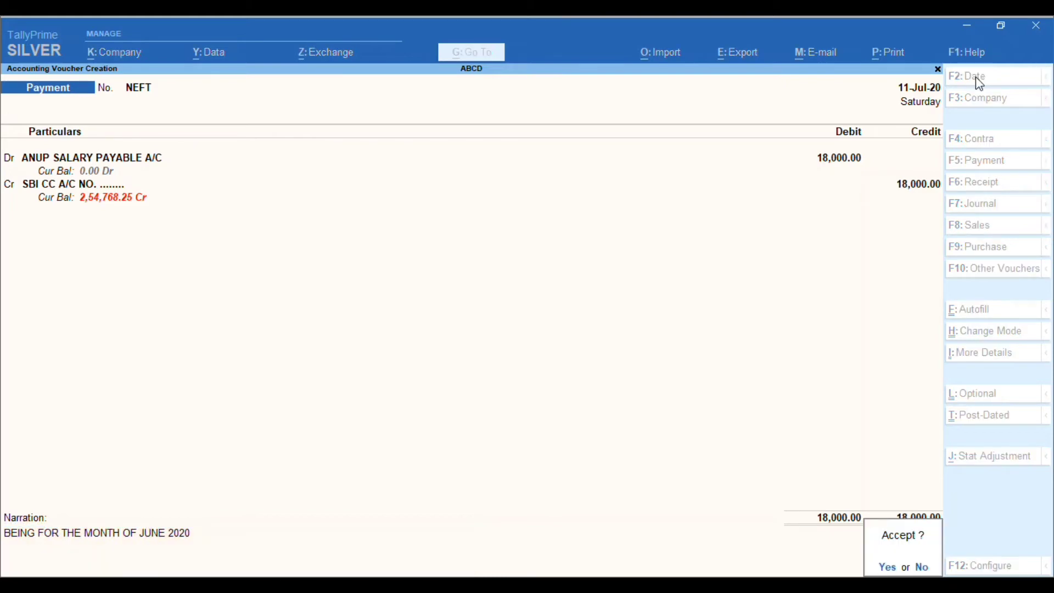
key(Return)
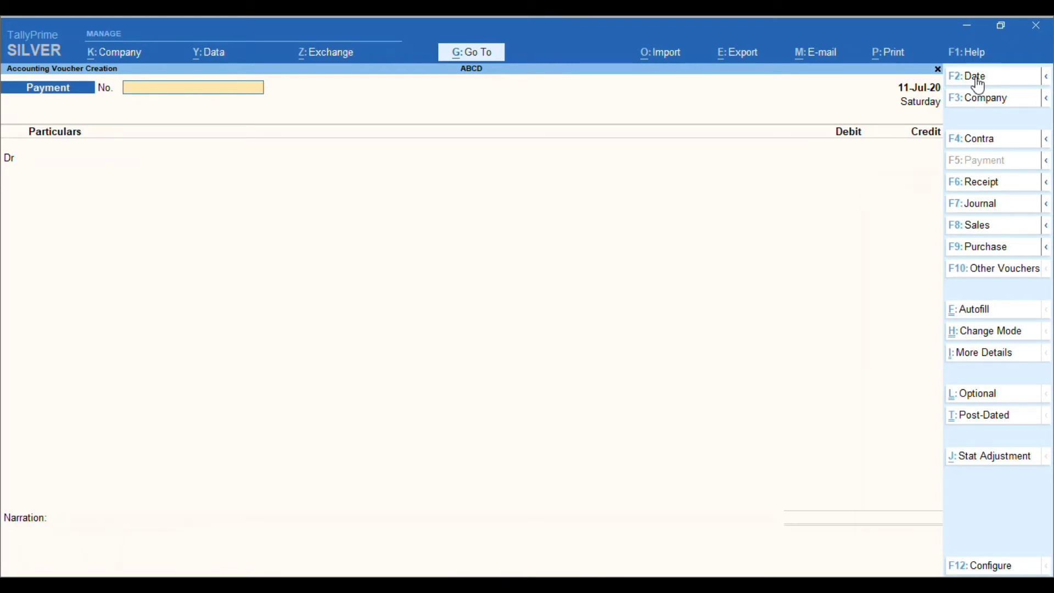
Step: Check the second employee's payment in the bank statement PDF, and start a journal voucher dated 30-Jun-20
key(alt+Tab)
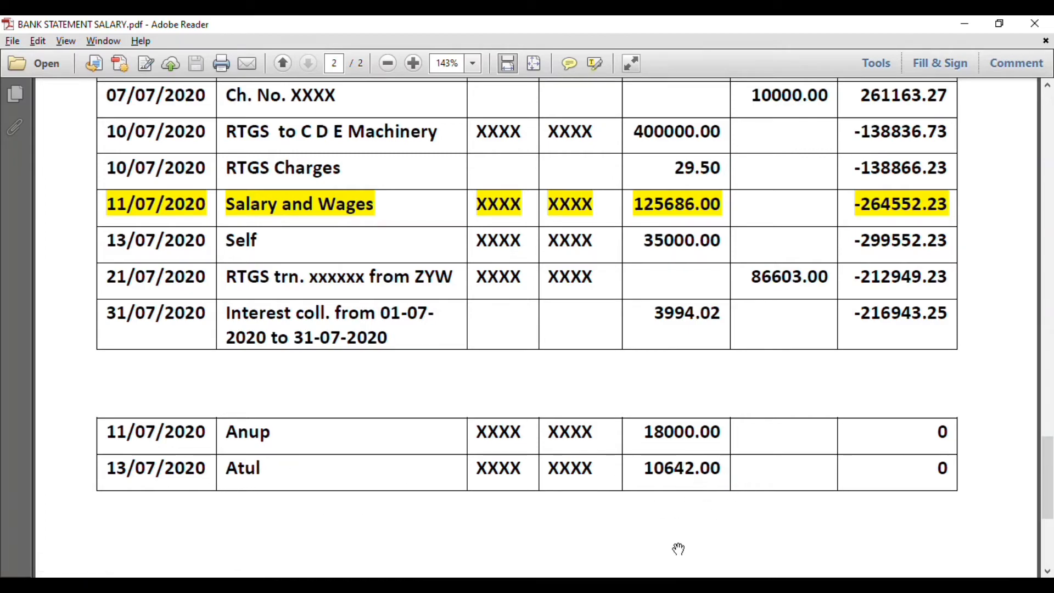
key(alt+Tab)
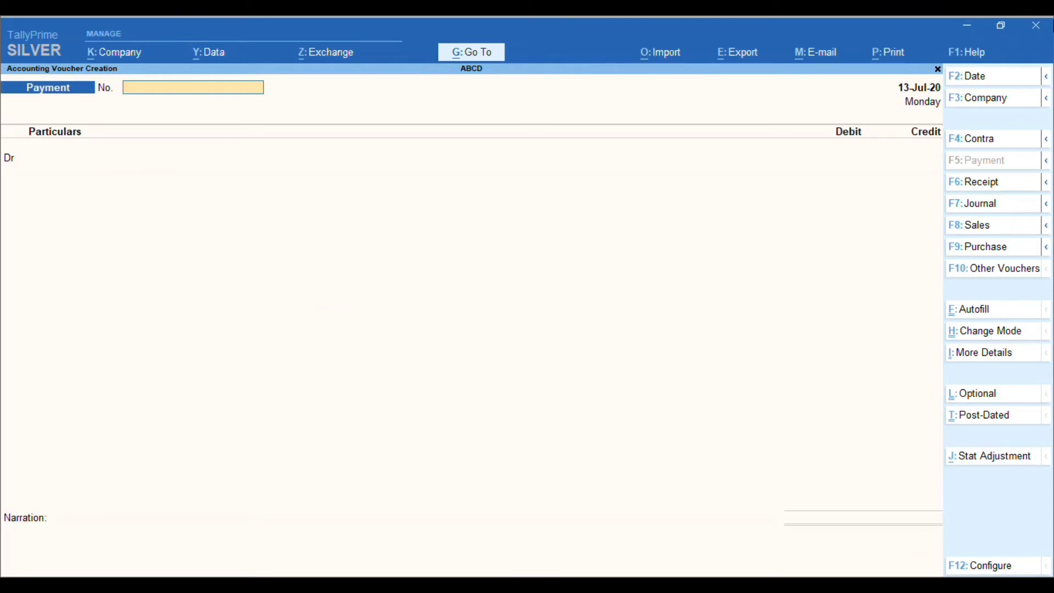
click(986, 82)
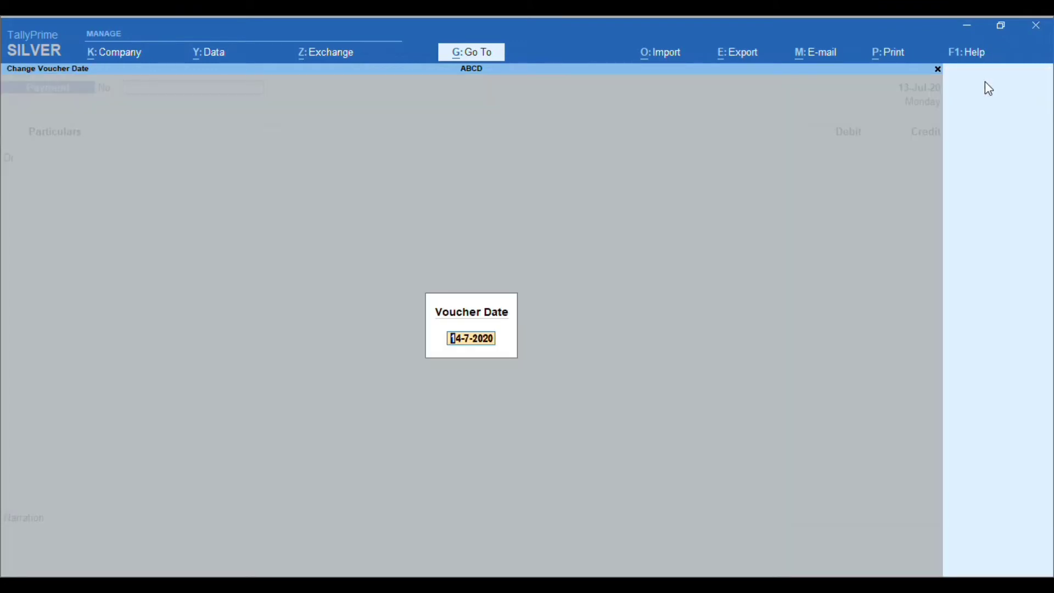
text(30.06)
key(Return)
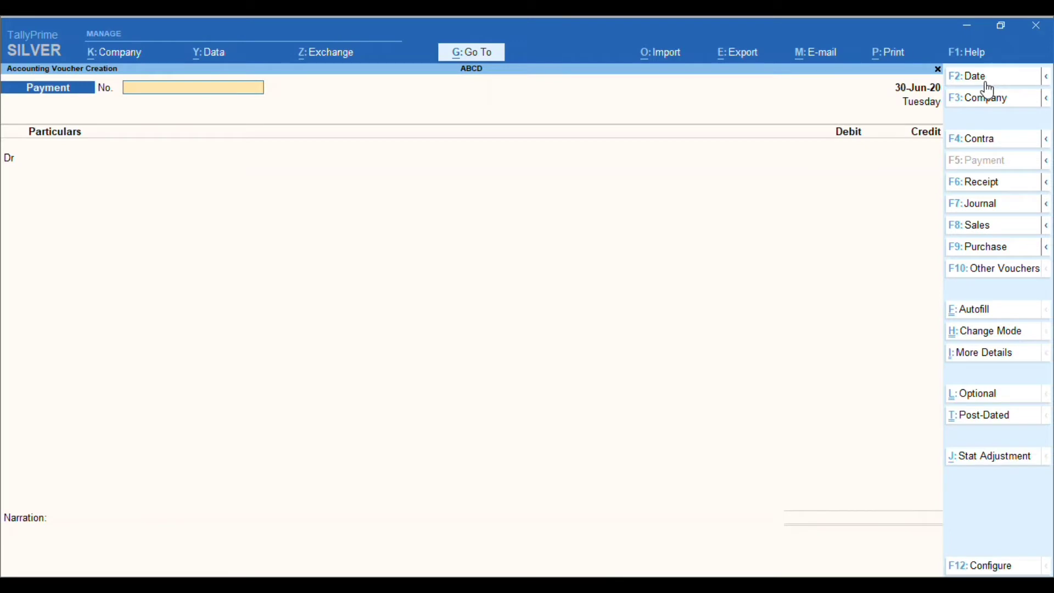
click(985, 203)
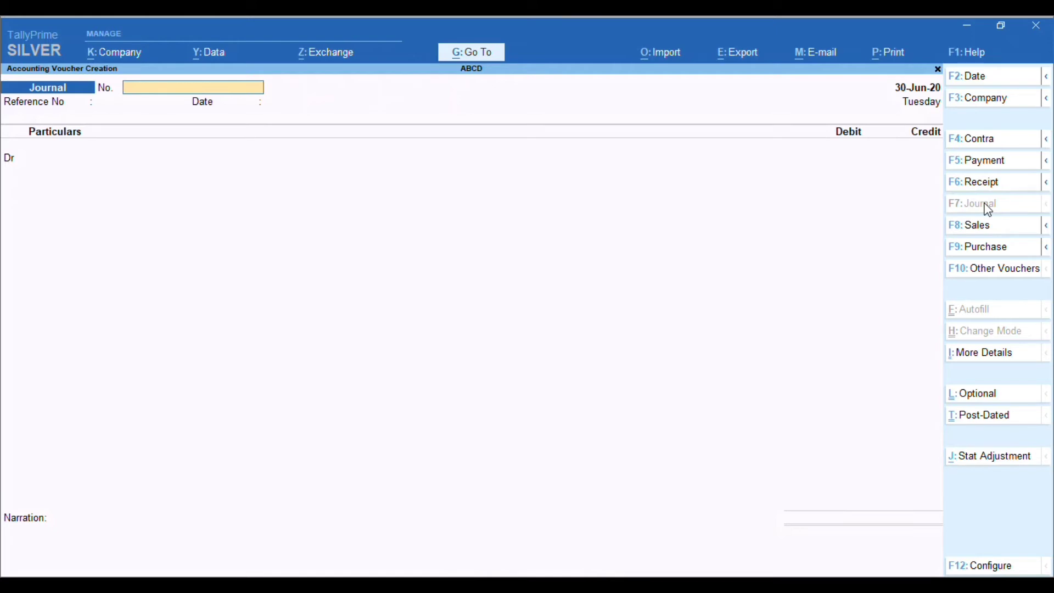
text(r)
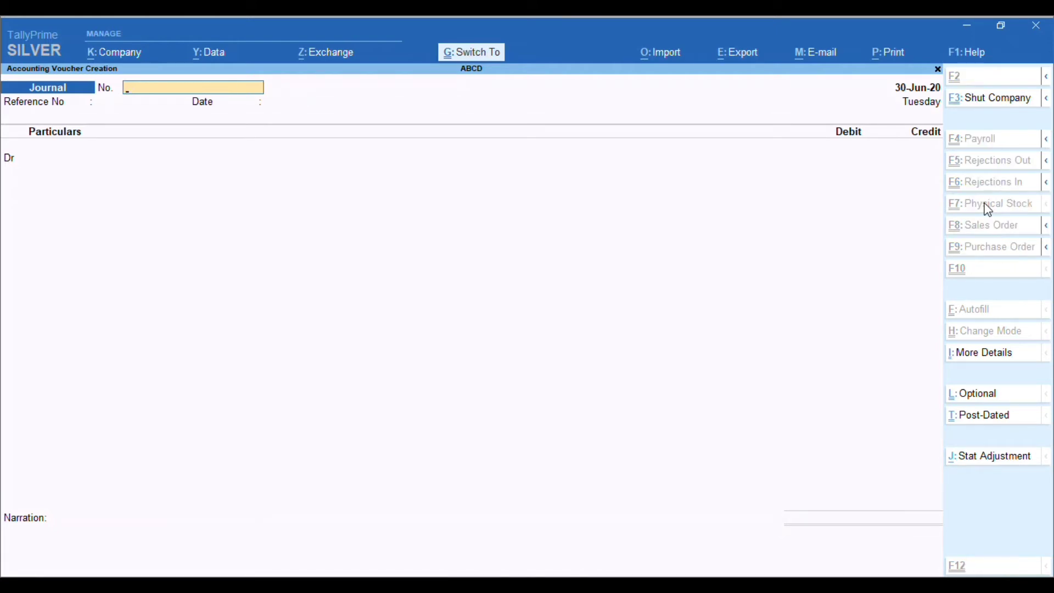
Step: Reuse the previous journal voucher number, replacing SALARY with WAGES so it reads "WAGES PAYBLE JUNE", and leave the reference details blank
key(ctrl+alt+v)
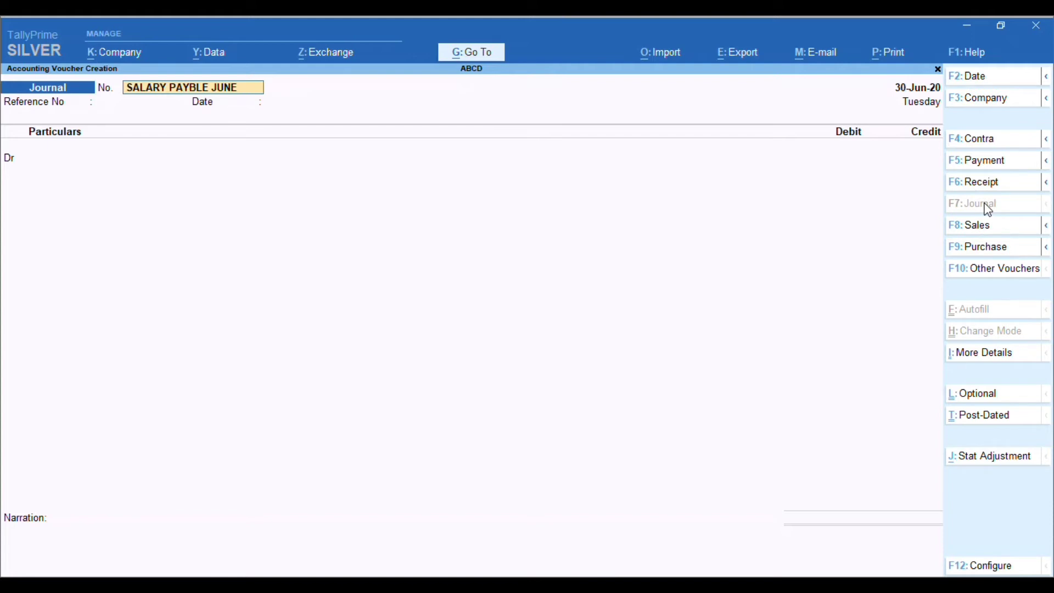
key(BackSpace)
key(BackSpace)
key(BackSpace)
key(BackSpace)
key(BackSpace)
key(BackSpace)
key(BackSpace)
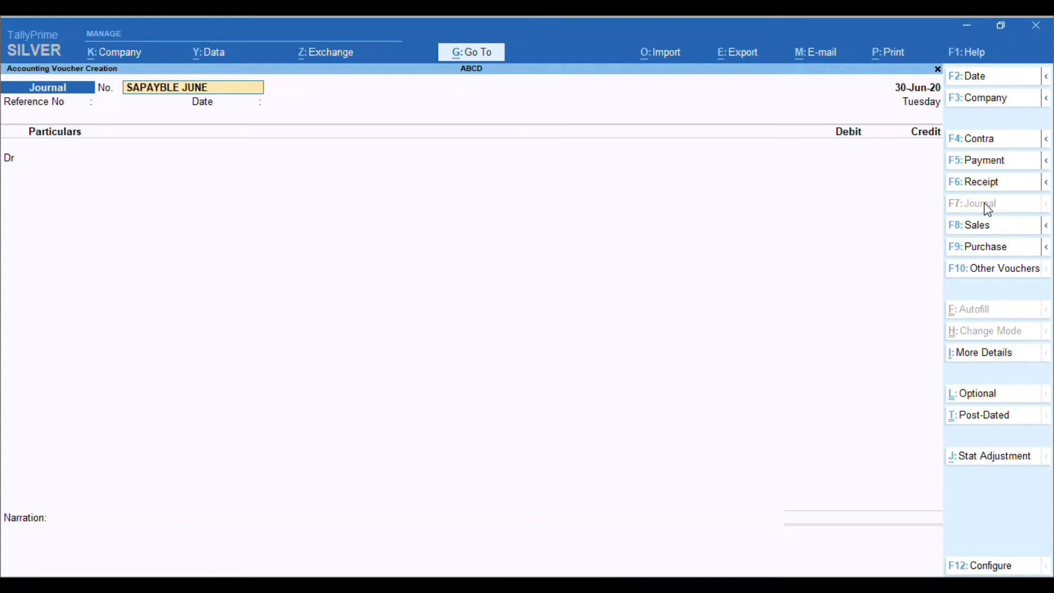
text(WAGES)
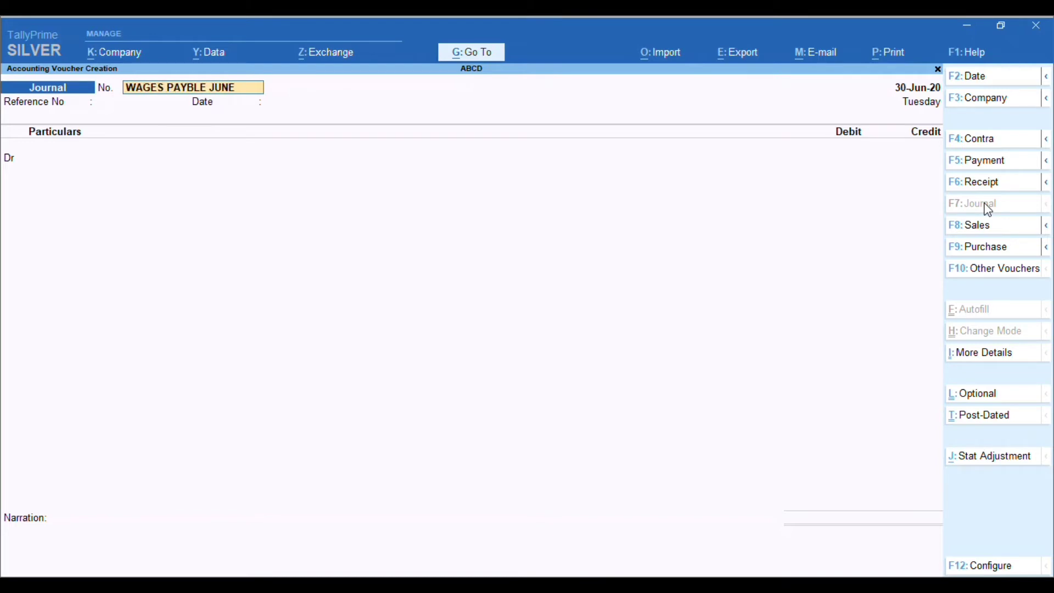
key(Return)
key(Return)
key(Return)
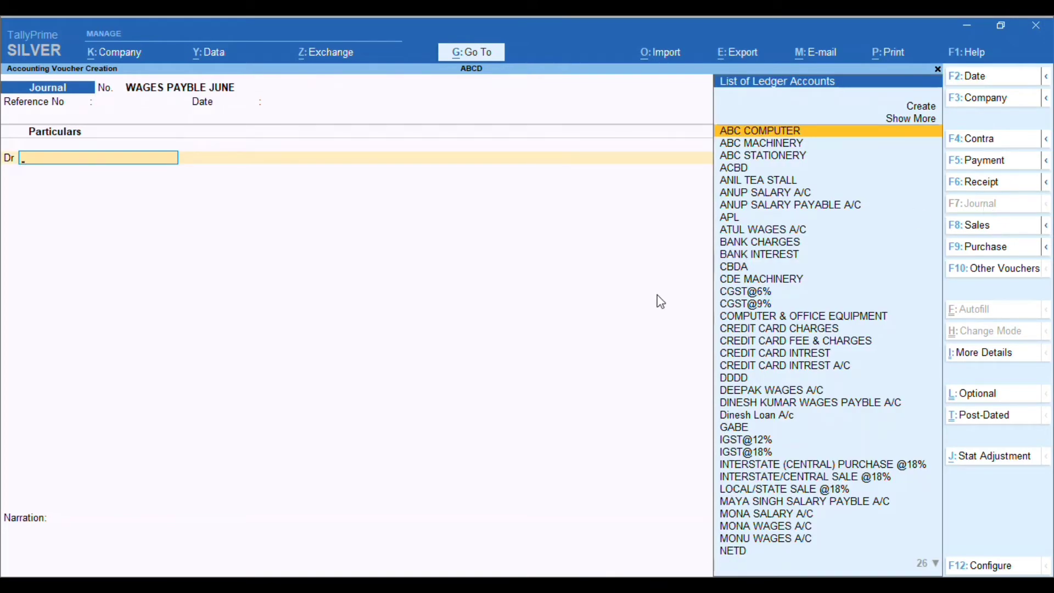
Step: Select WAGES PAID A/C as the debit ledger in the journal voucher and check its ledger details without altering them
text(WAGES)
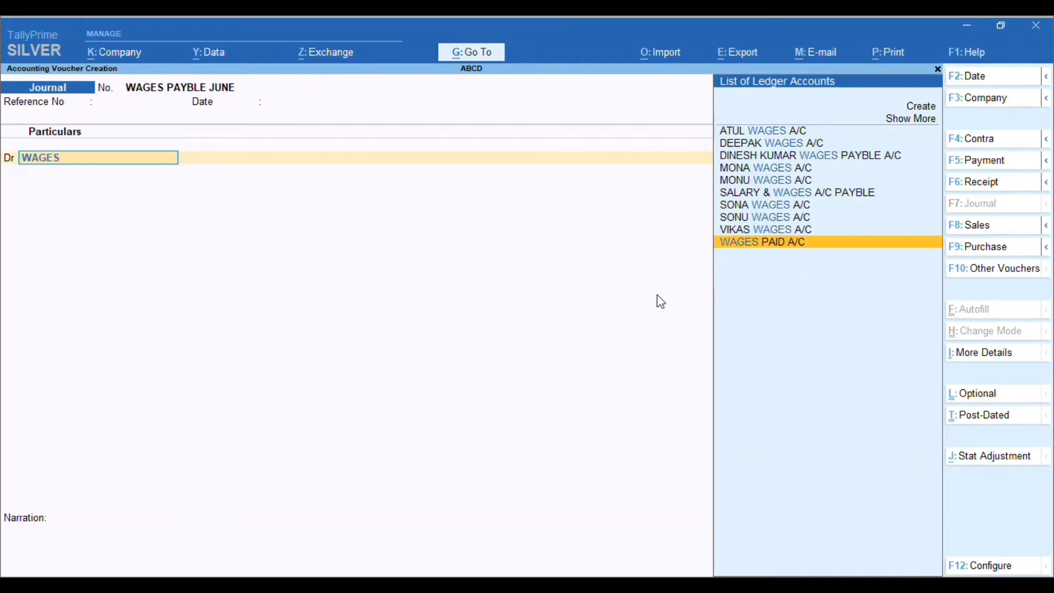
key(Return)
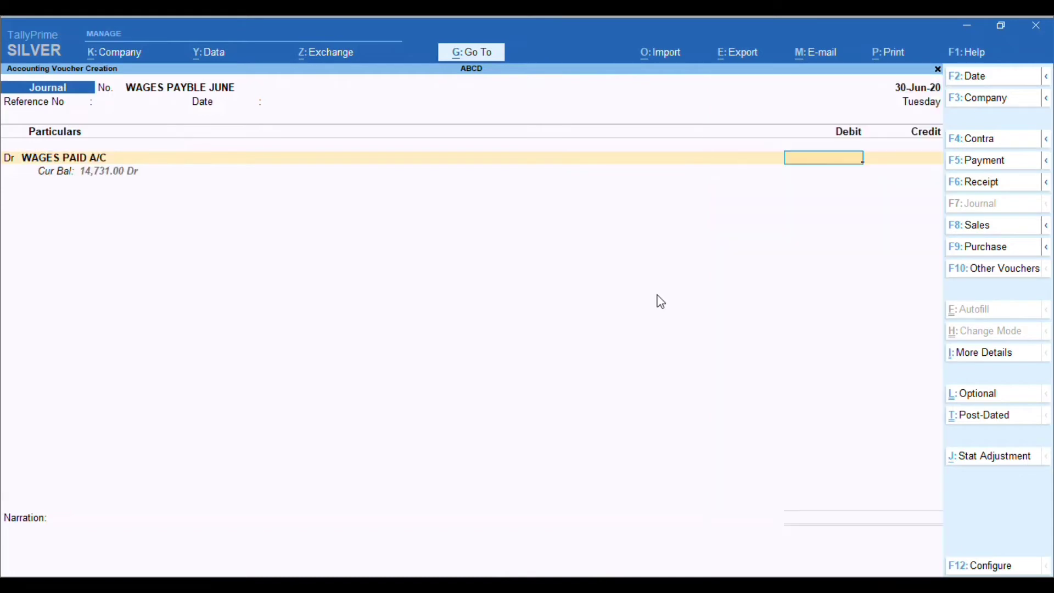
key(BackSpace)
key(ctrl+Return)
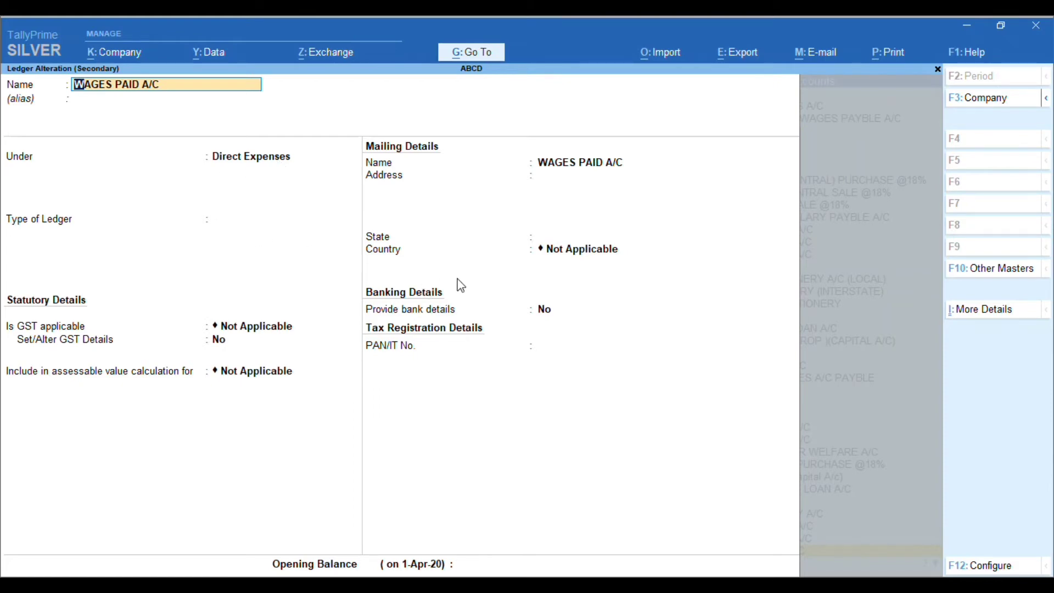
key(Escape)
key(Return)
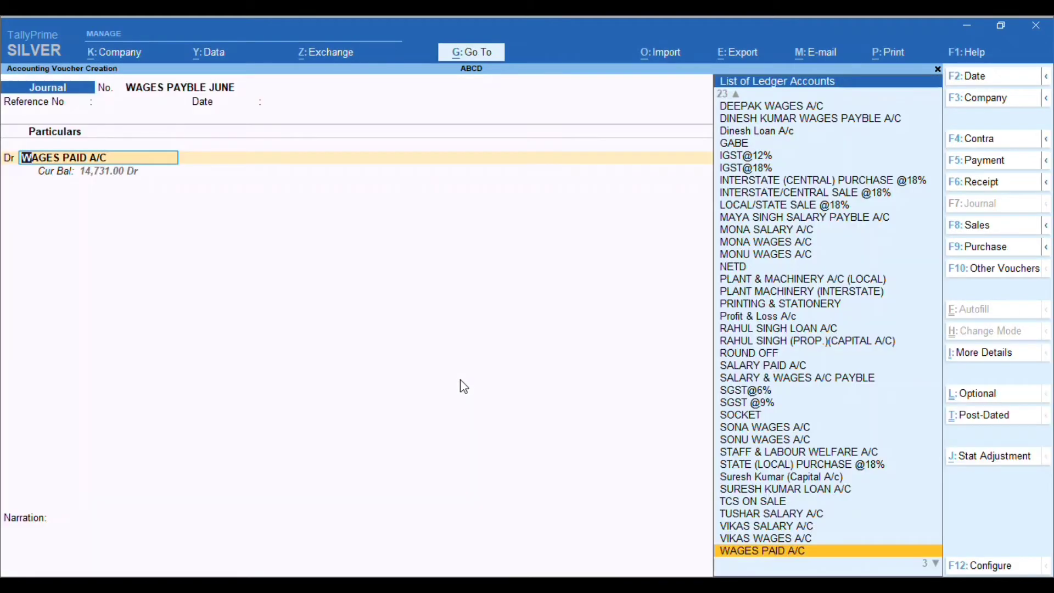
key(Return)
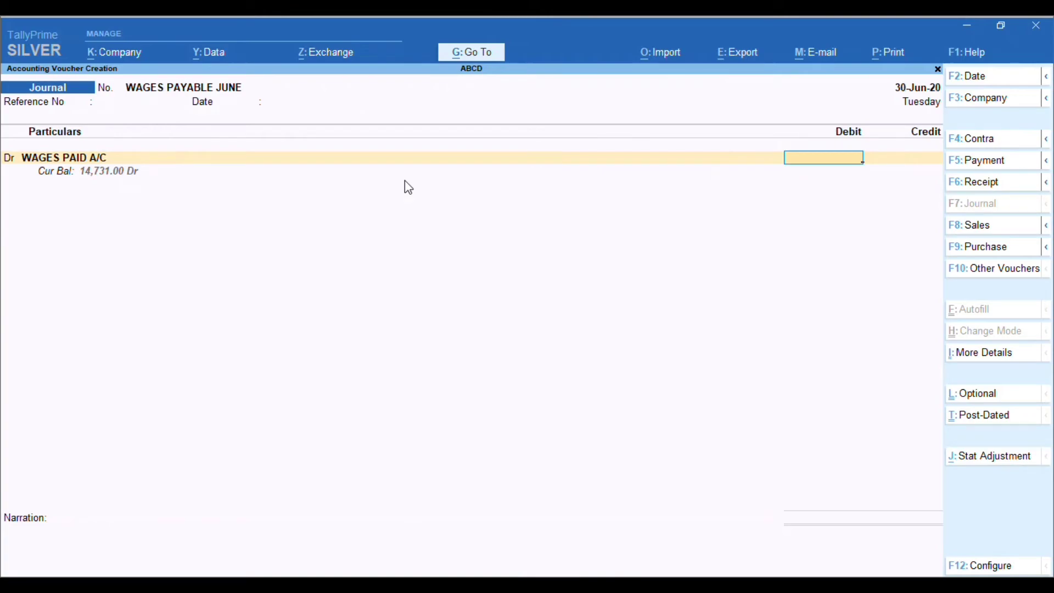
Step: Check the second employee's amount in the bank statement PDF and debit WAGES PAID A/C with 10,642
key(alt+Tab)
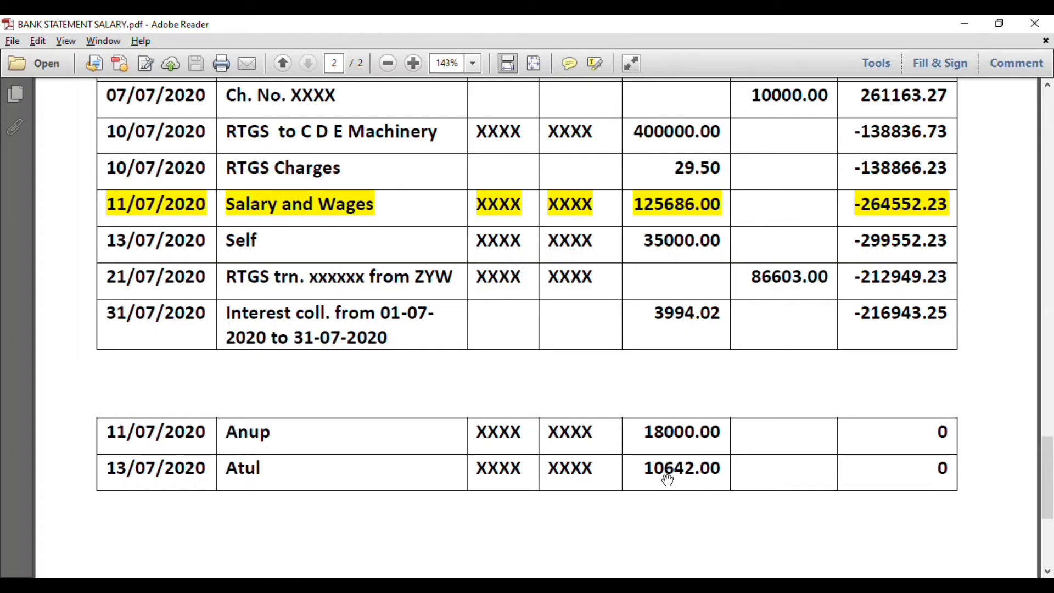
key(alt+Tab)
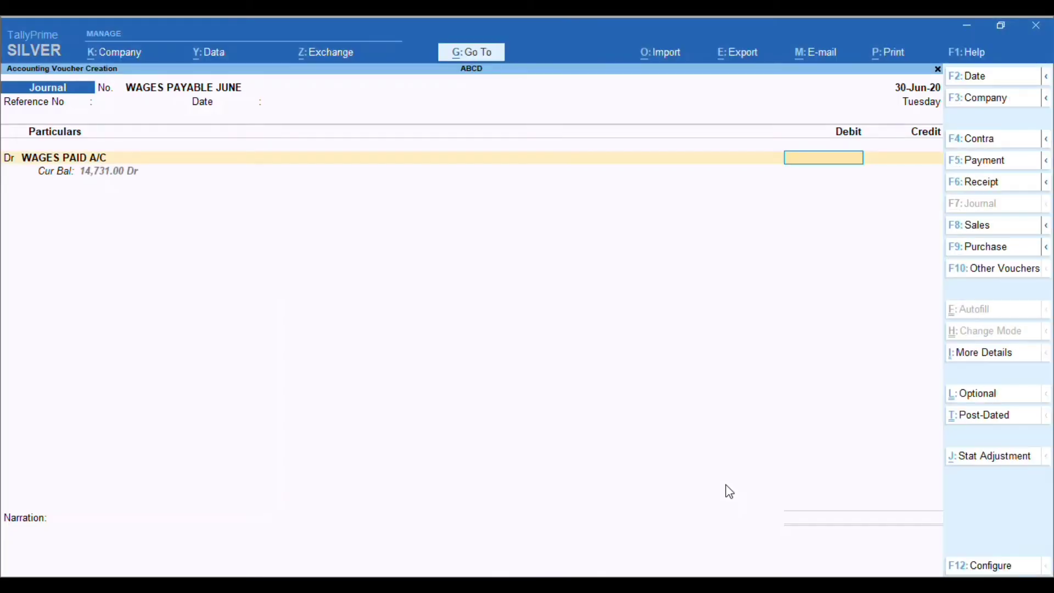
text(10642)
key(Return)
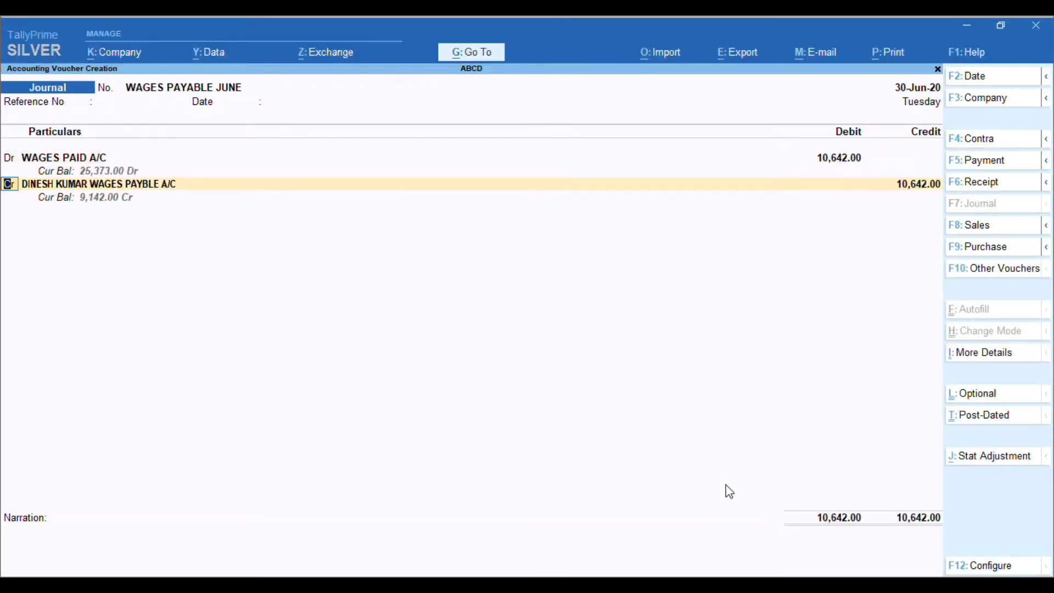
Step: Search for the second employee's ledger for the credit line and recheck the employee's entry in the bank statement PDF
key(Return)
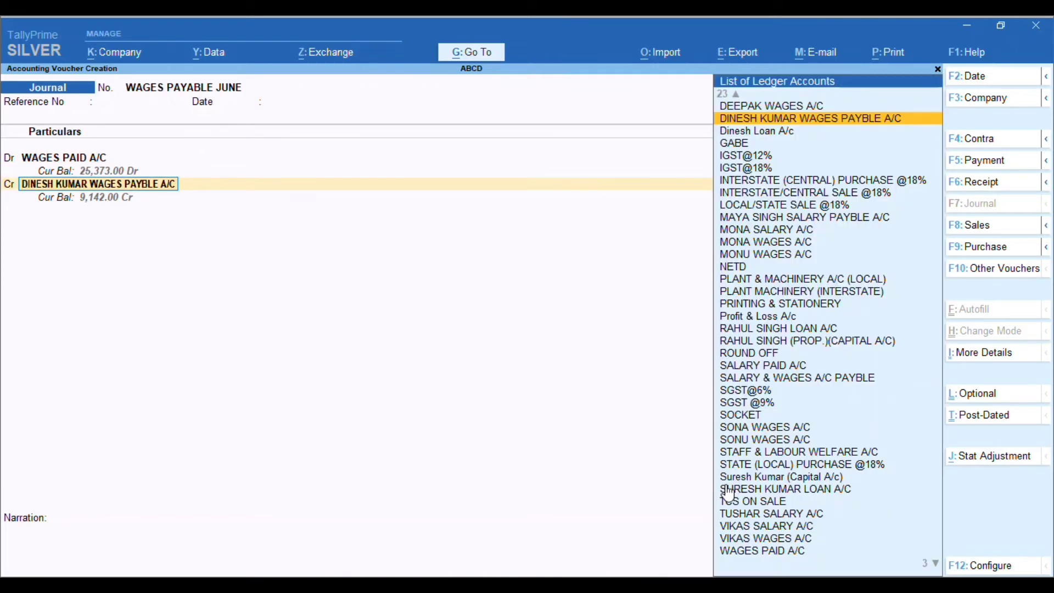
text(AN)
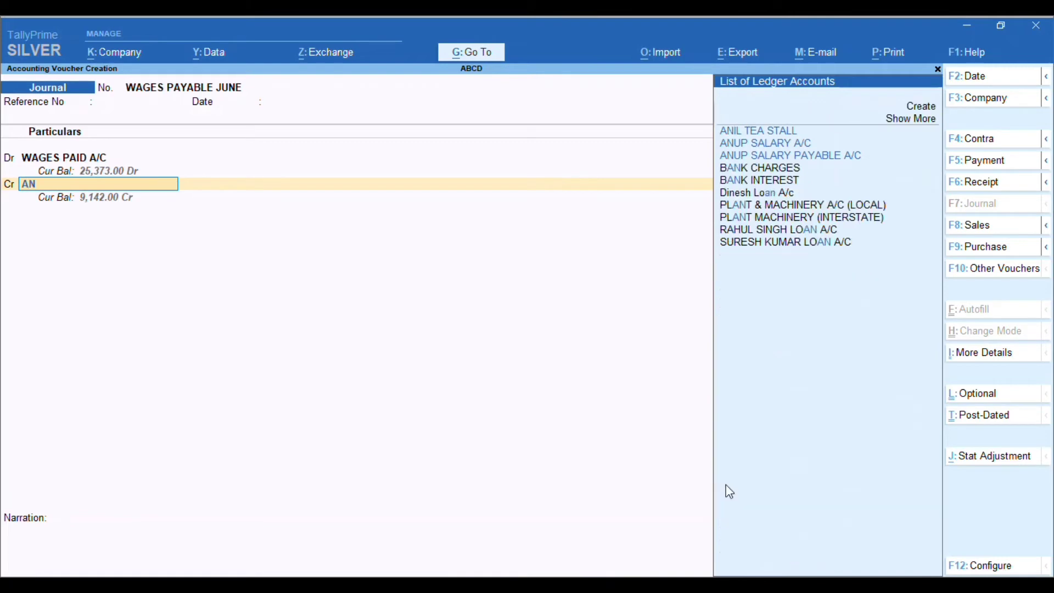
key(BackSpace)
text(TU)
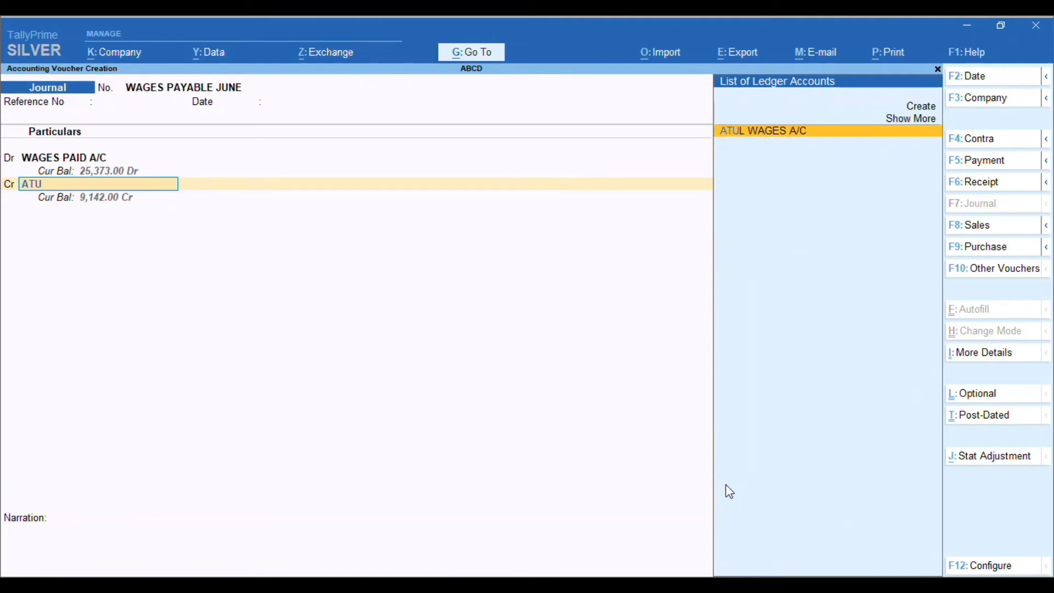
key(alt+Tab)
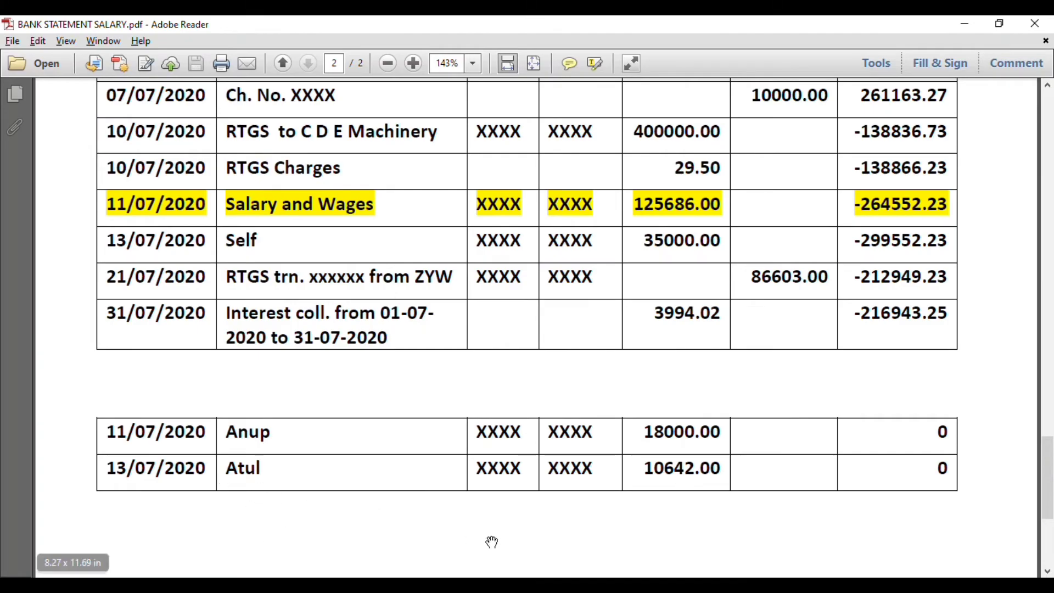
key(alt+Tab)
Step: Start a new ledger from the credit line, named with the employee's name followed by "WAGES PAYBLE A/C"
key(alt+c)
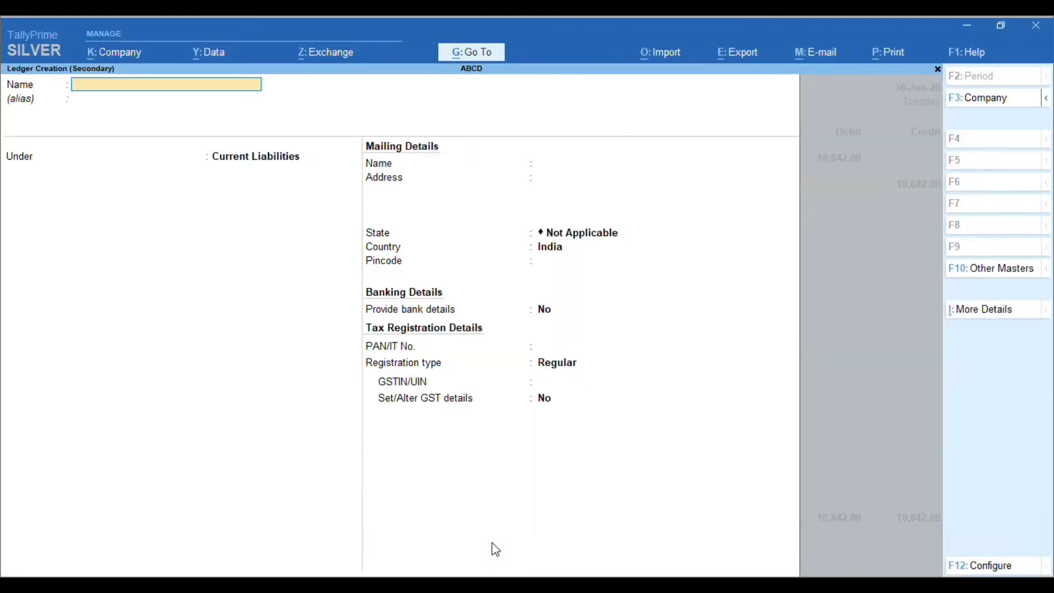
text(ATUL)
text( WAGES)
text(D)
key(BackSpace)
text(YBLE A)
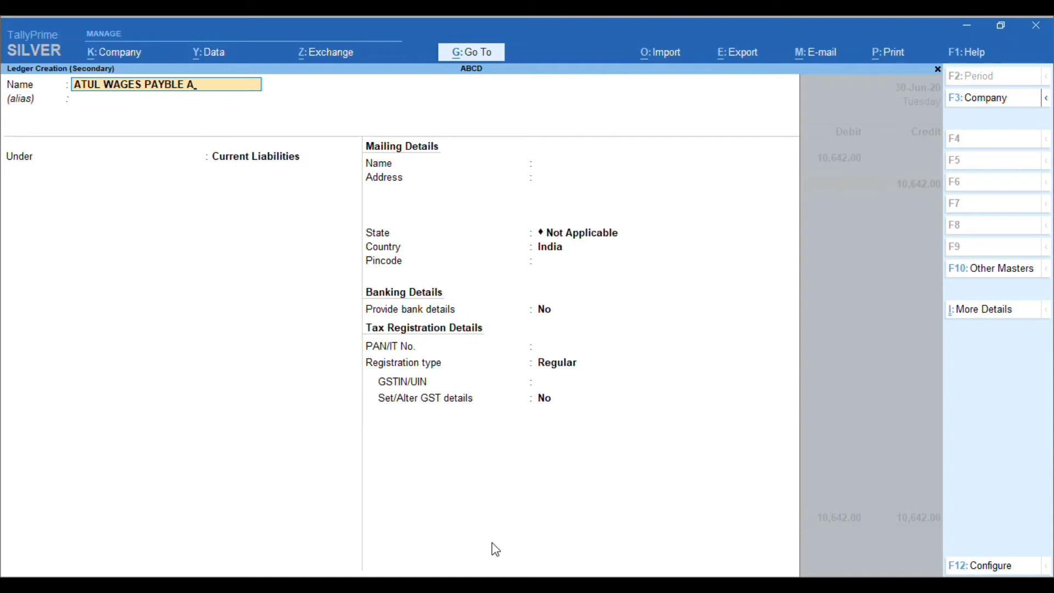
text(/C)
key(Return)
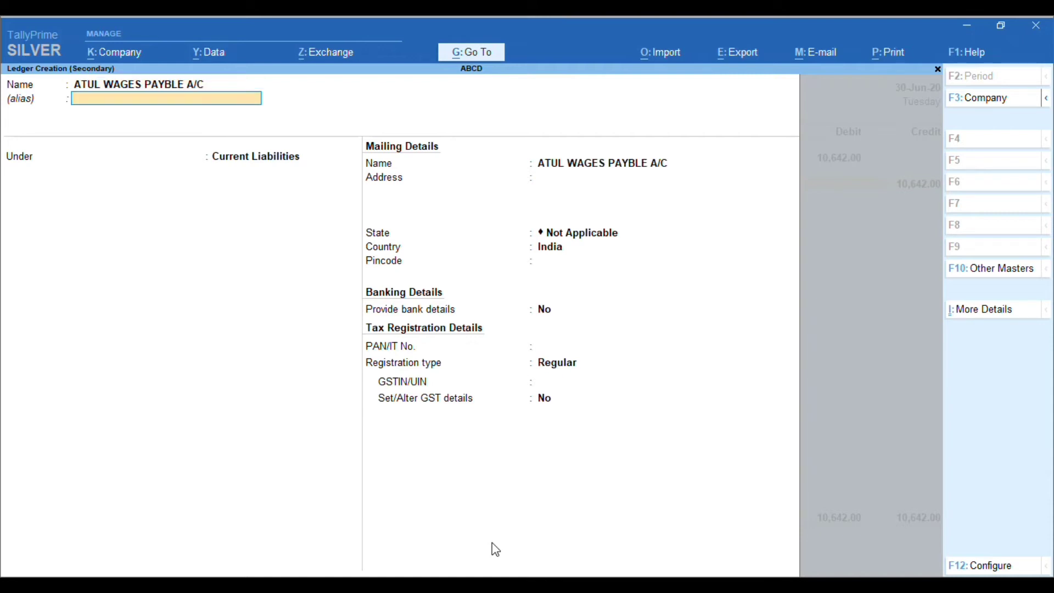
Step: Keep the new ledger under Current Liabilities, set its registration type to Unregistered, and save it as the journal's credit ledger
key(Return)
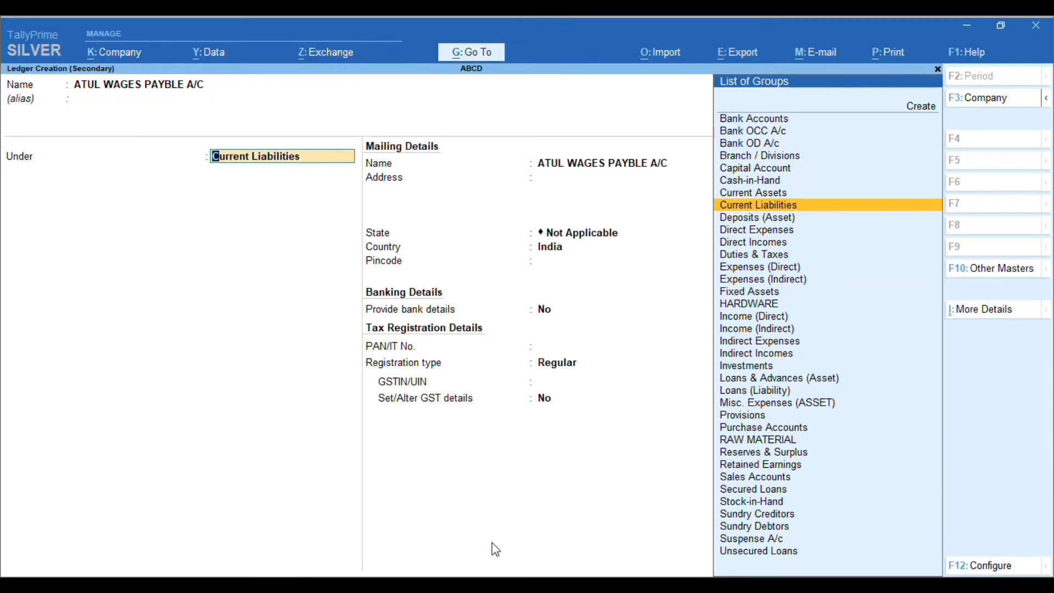
key(Return)
key(Return)
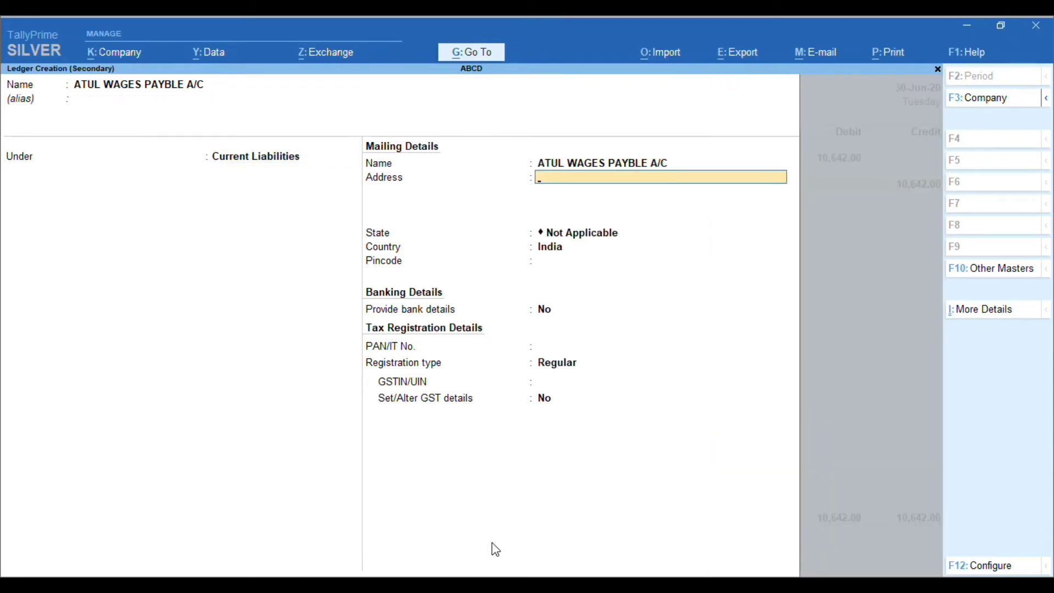
key(Return)
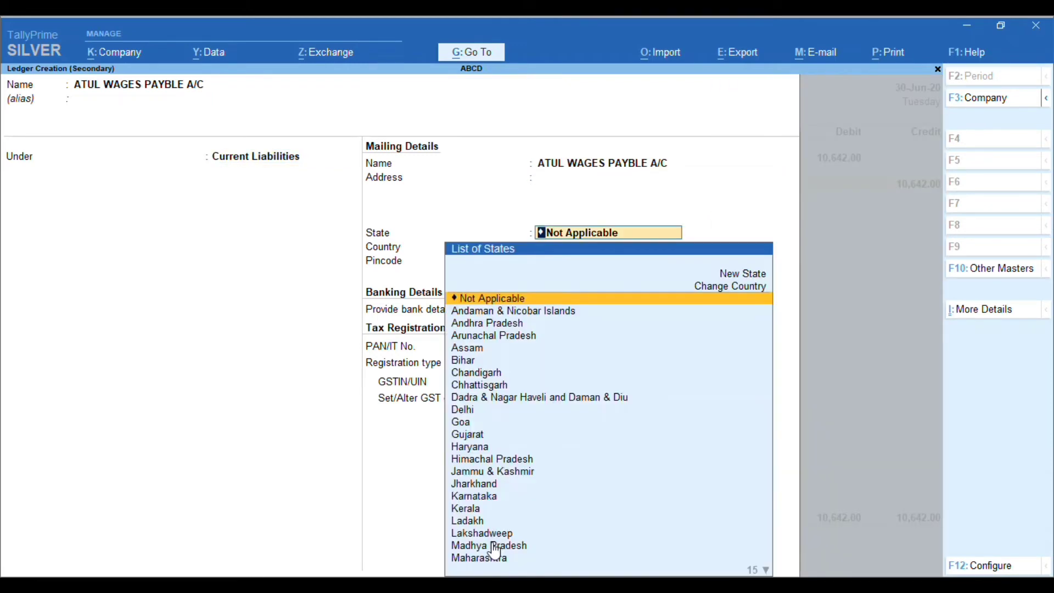
key(Return)
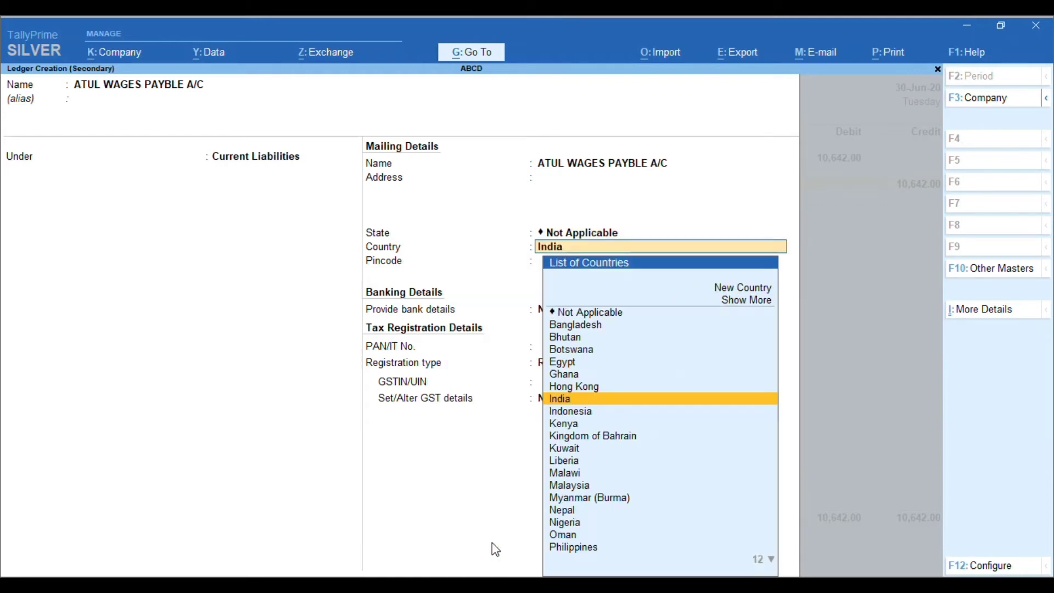
key(Return)
key(Return)
key(Return)
key(Return)
key(Down)
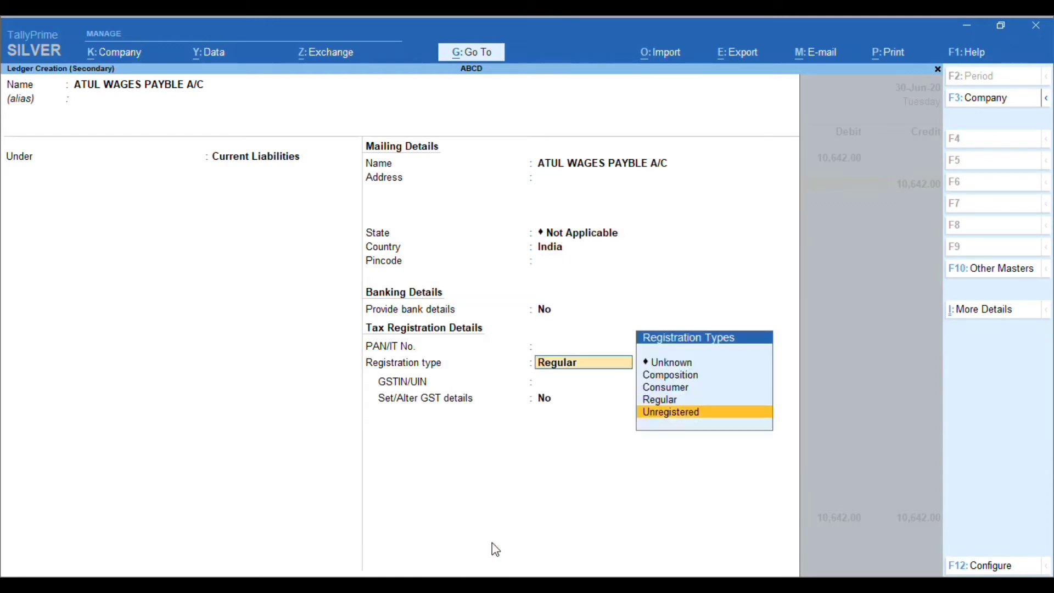
key(Return)
key(Return)
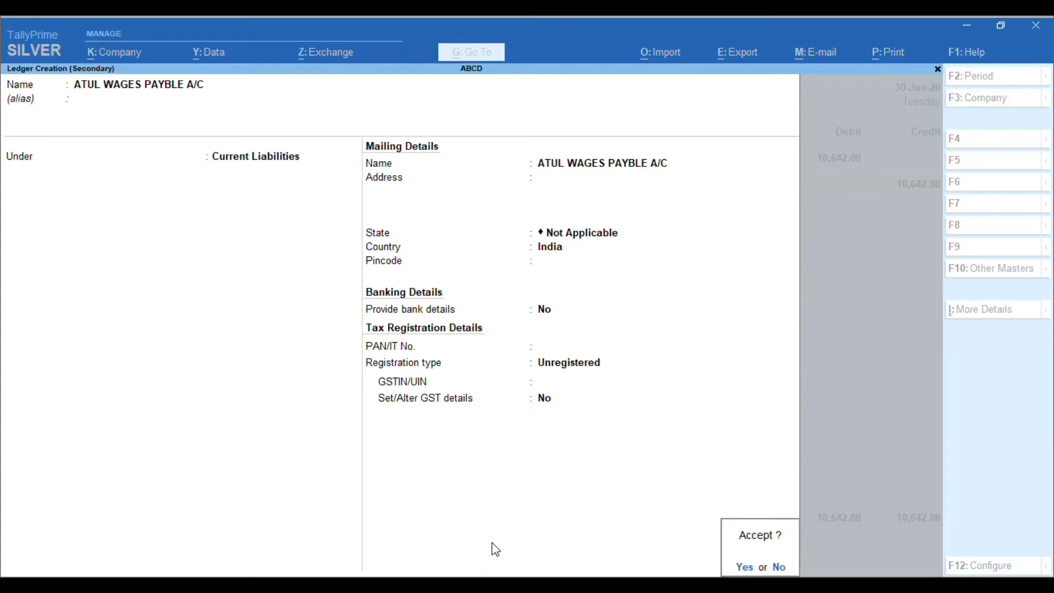
key(Return)
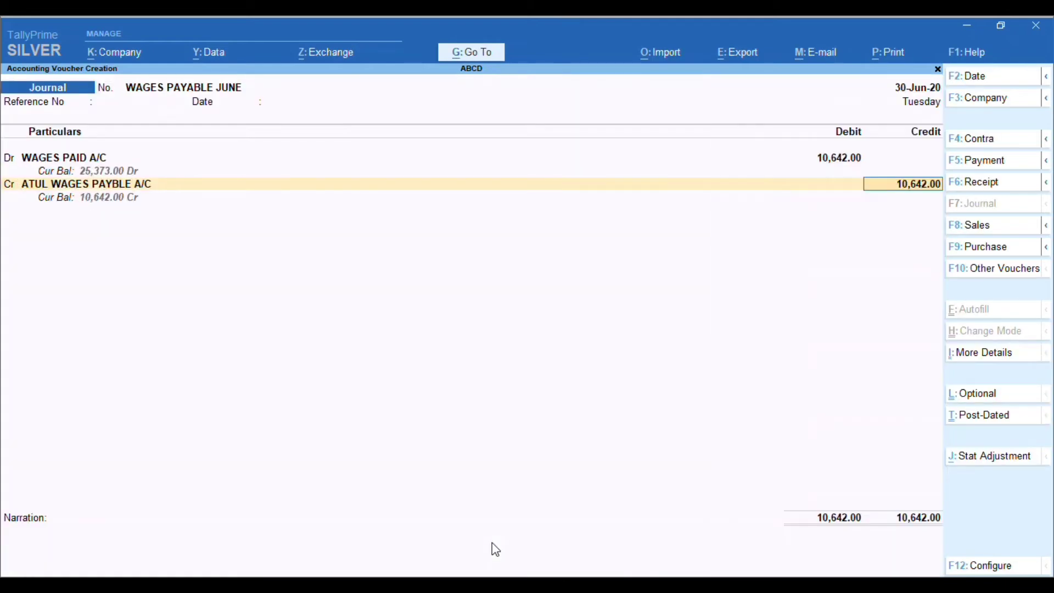
Step: Accept the 10,642 credit, enter a narration for the employee's wages "FOR THE MONTH OF JUNE", and save the journal voucher
key(Return)
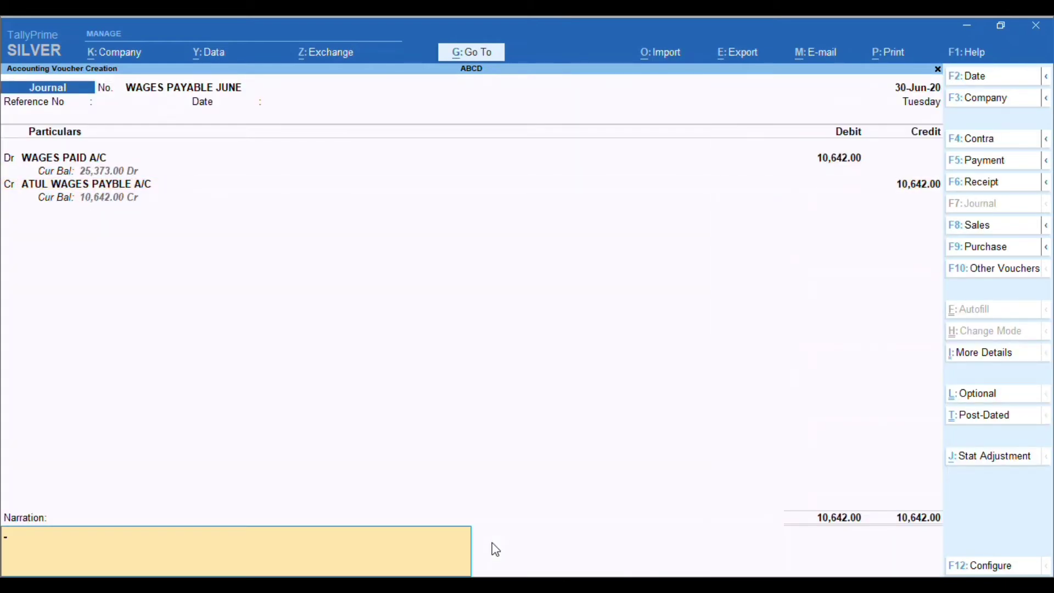
text(BEING ATUL WAGES FOR THE MONTH OF JUNE)
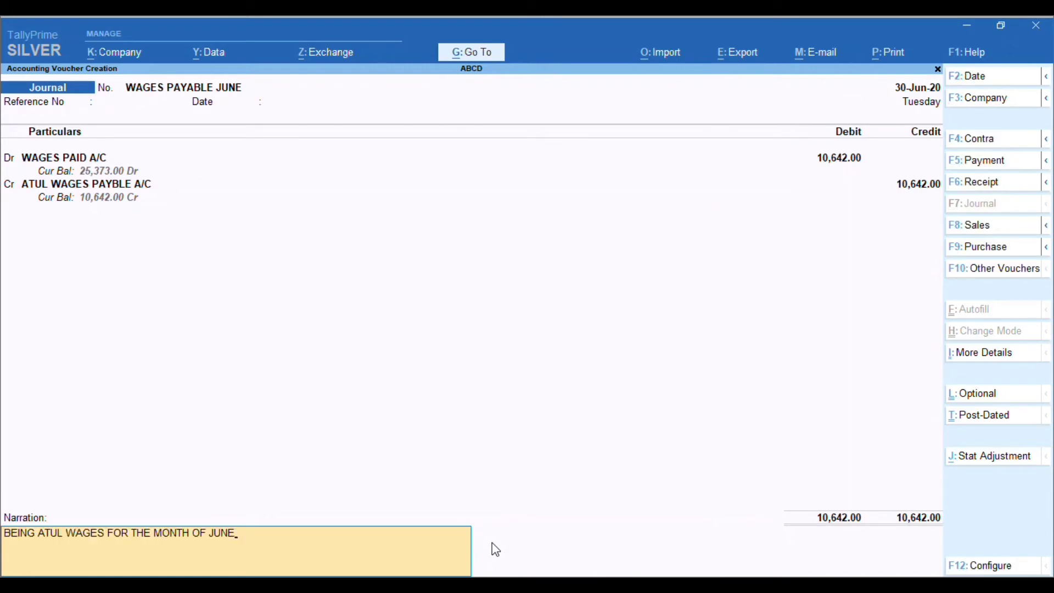
key(Return)
key(Return)
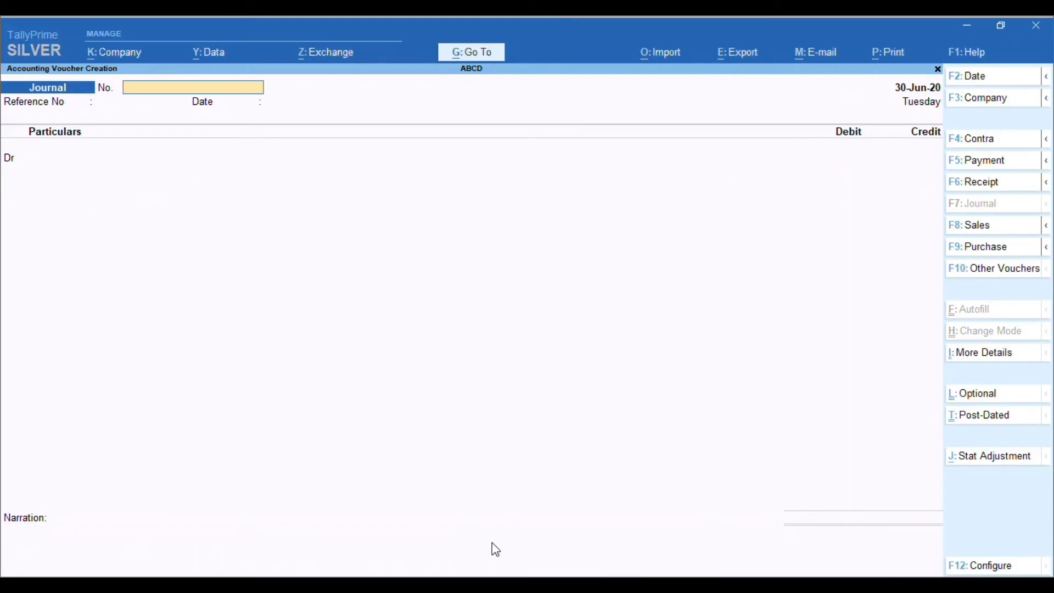
Step: Start a payment voucher dated 13-Jul-20 and check the employee's payment in the bank statement PDF
key(F5)
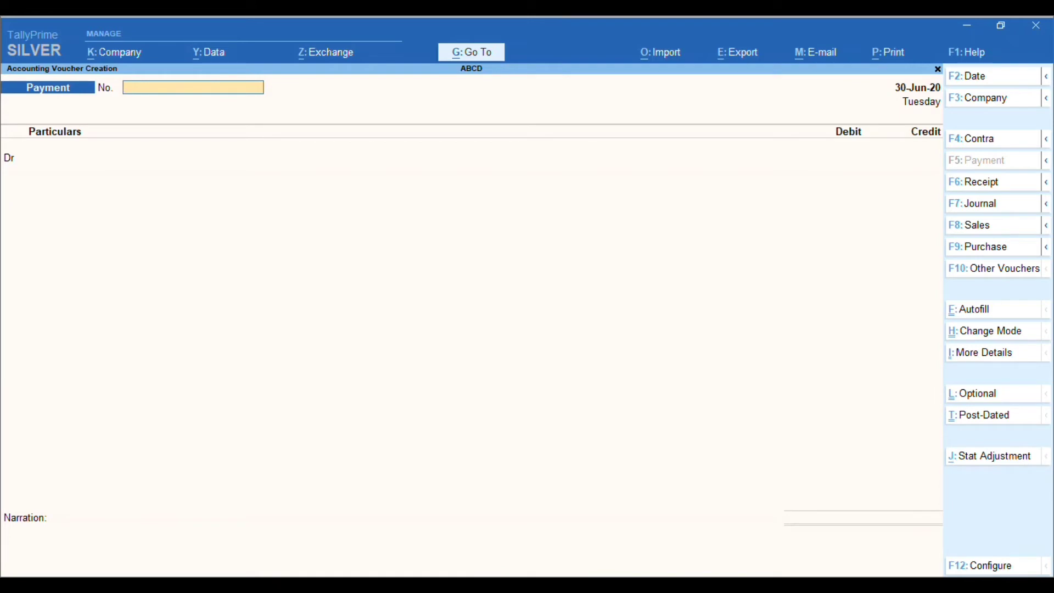
key(F2)
text(1)
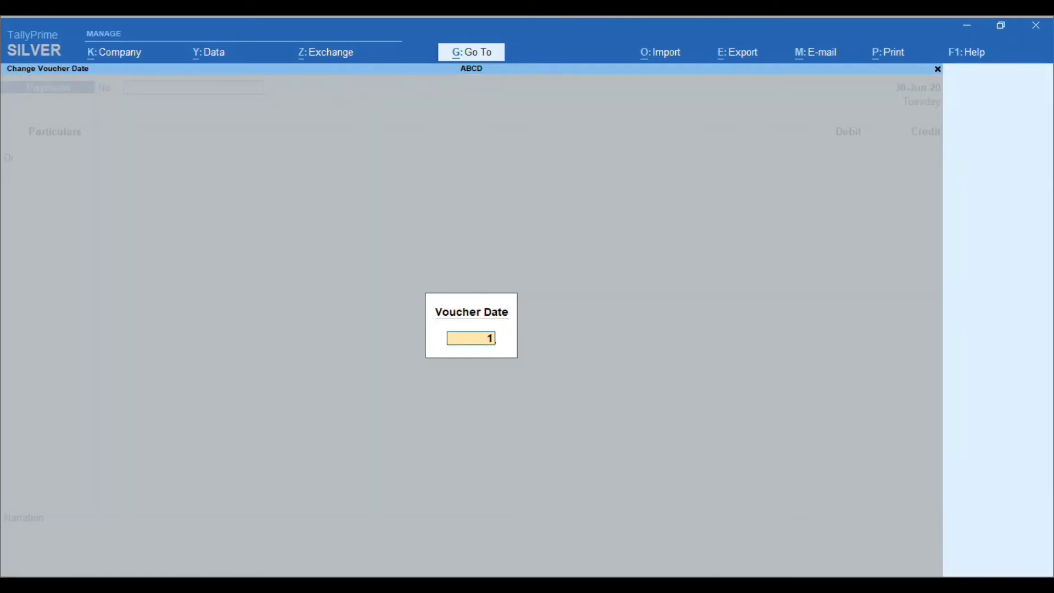
text(3.07)
key(Return)
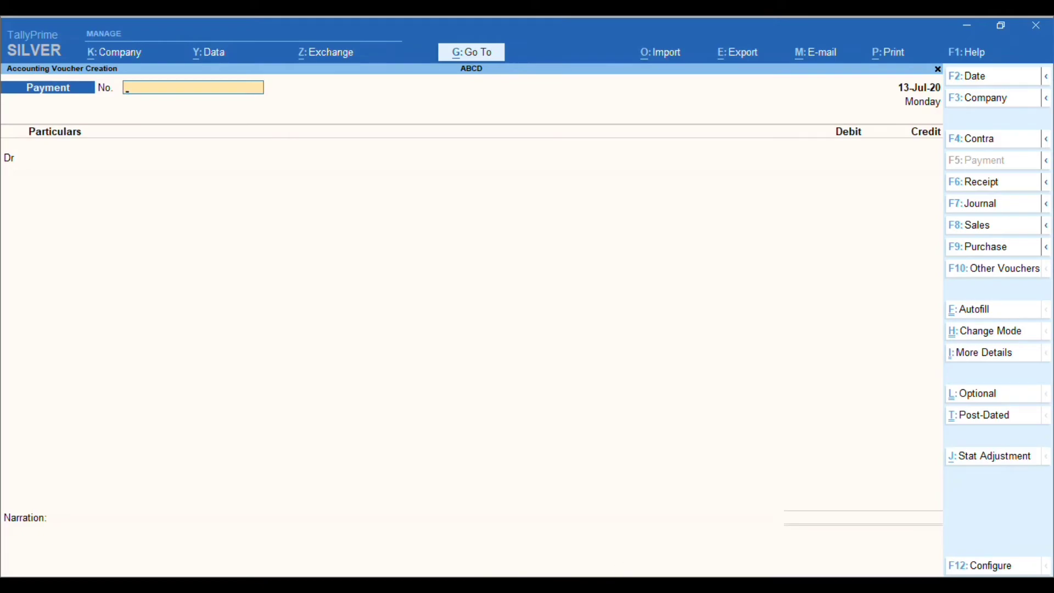
key(alt+Tab)
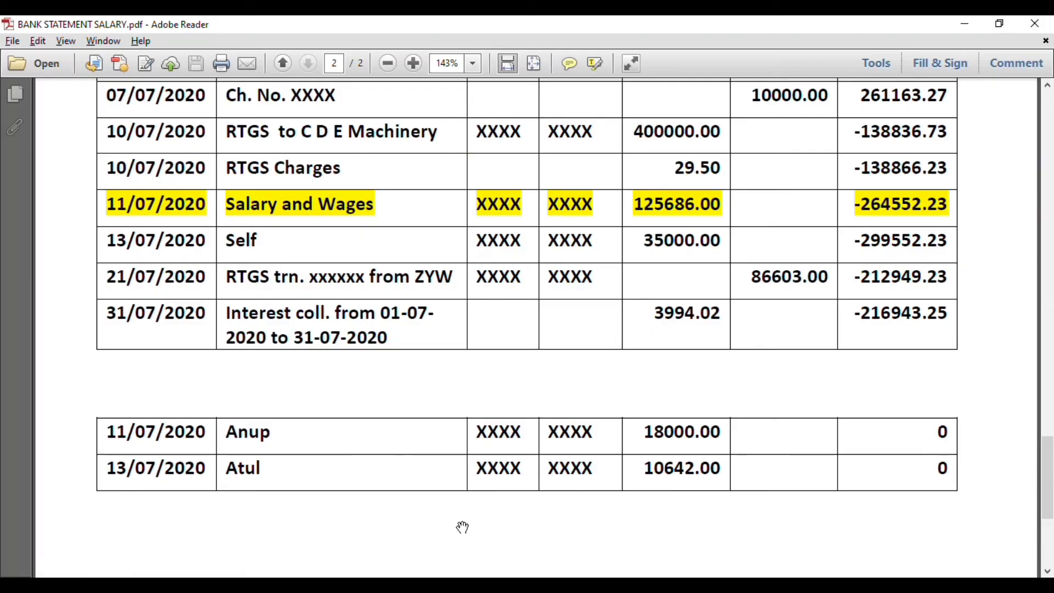
key(alt+Tab)
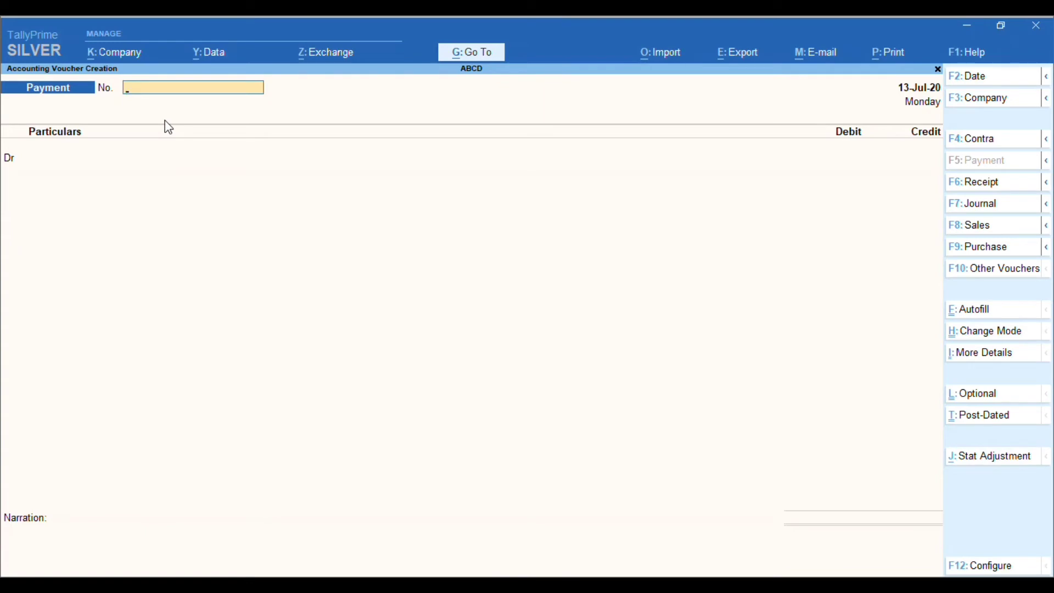
Step: Number the payment voucher NEFT and debit the employee's WAGES PAYBLE A/C with the 10642 shown in the bank statement PDF
text(NEFT)
key(Return)
text(ATU)
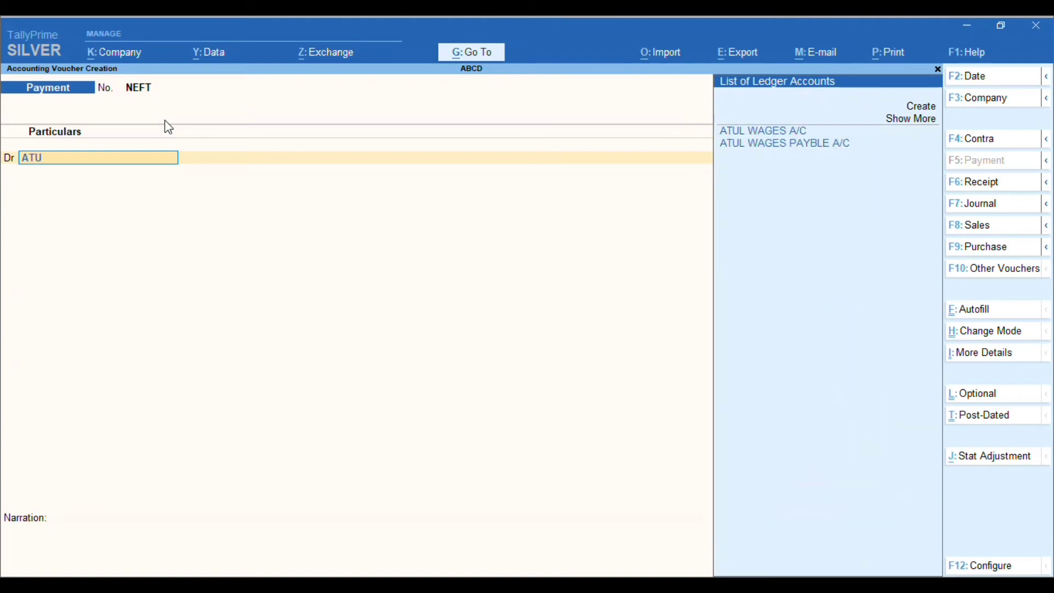
key(Down)
key(Return)
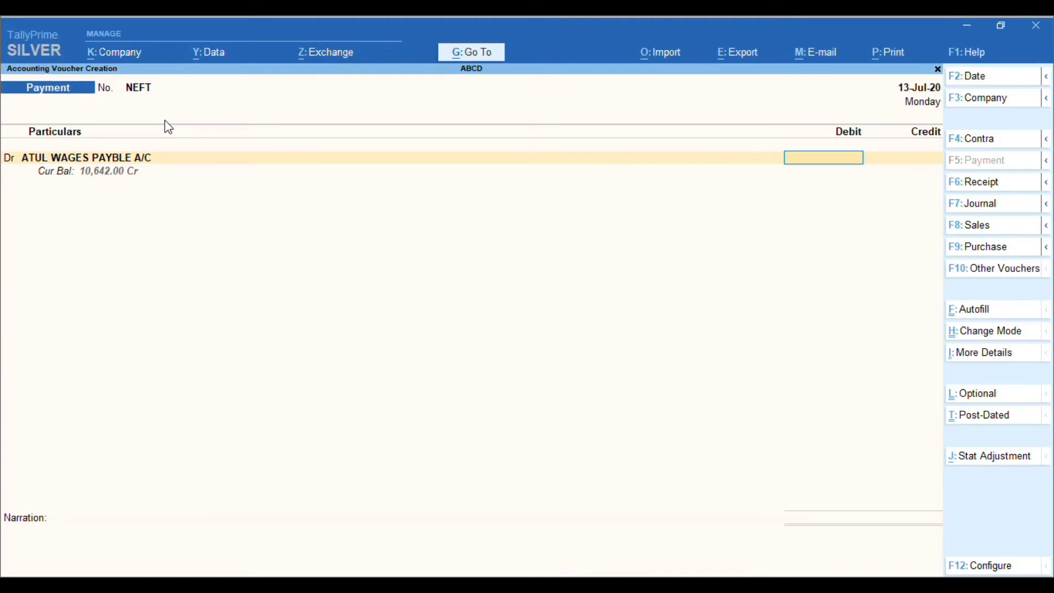
key(alt+Tab)
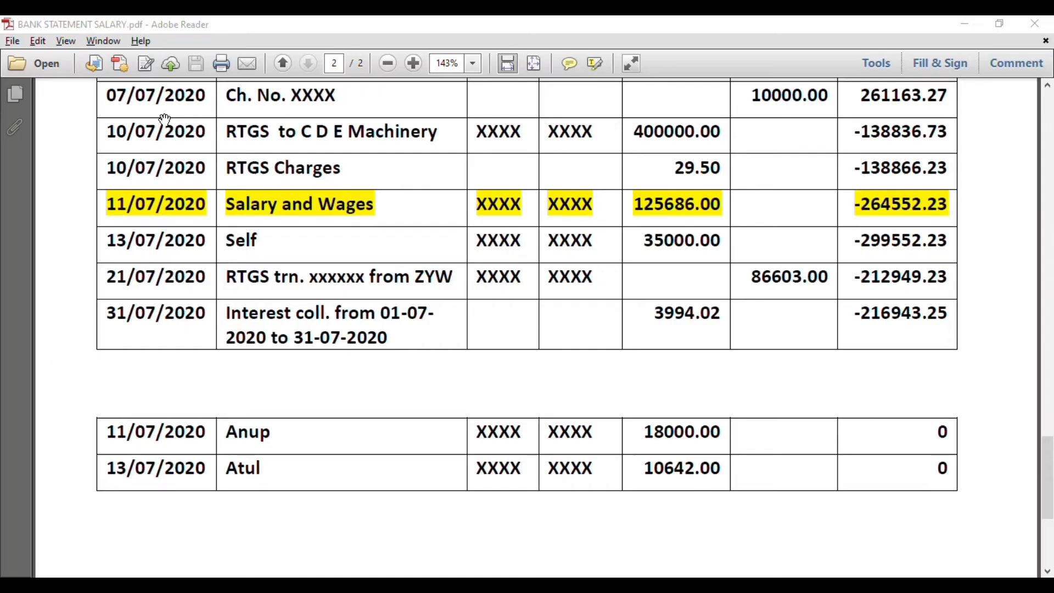
key(alt+Tab)
text(10642)
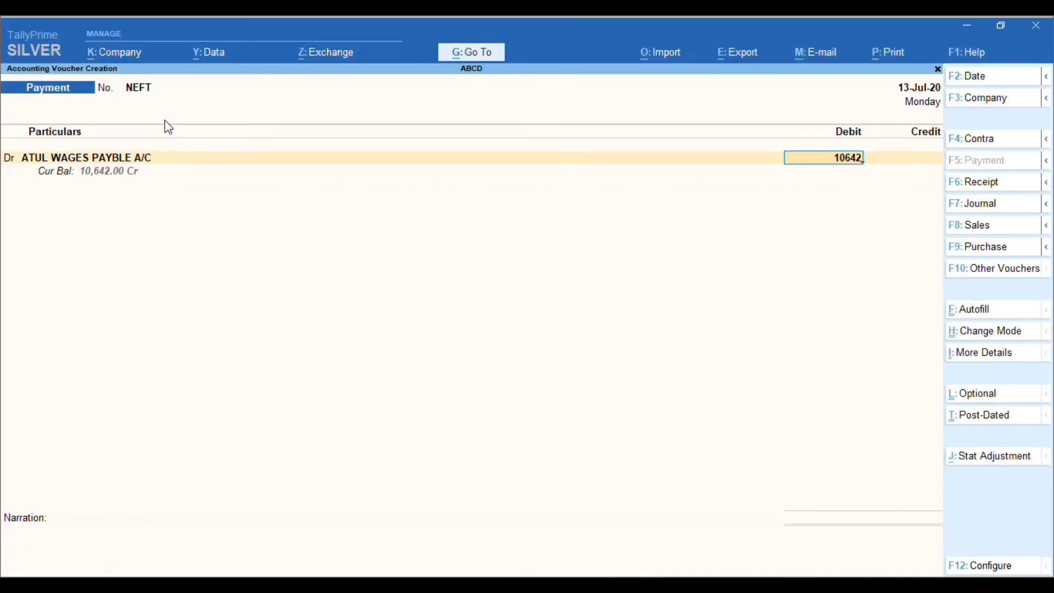
key(Return)
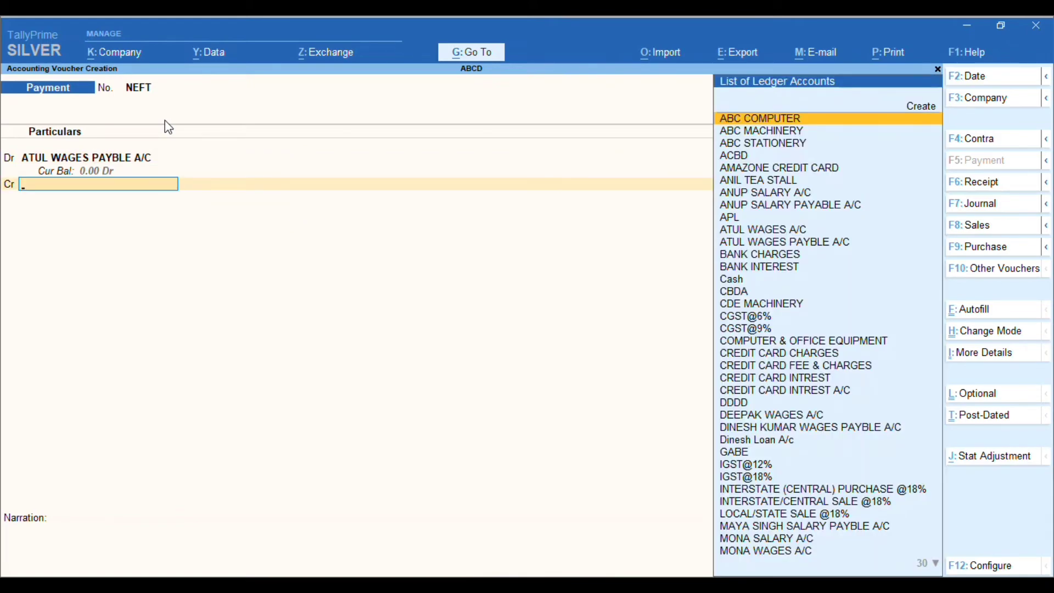
Step: Credit the SBI CC A/C ledger with the full 10,642 of the wages payment
text(SBI)
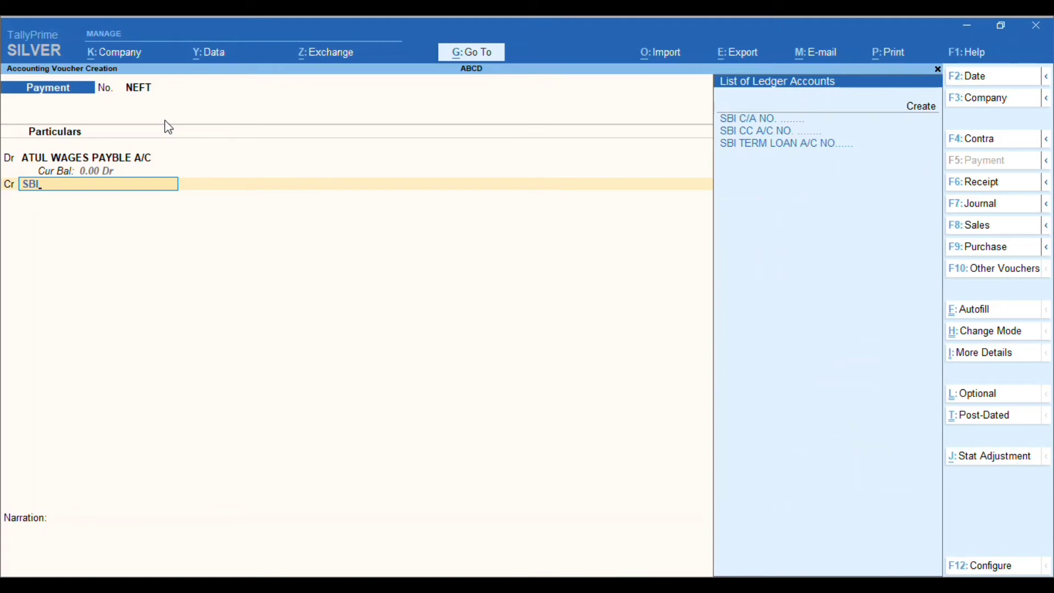
key(Down)
key(Return)
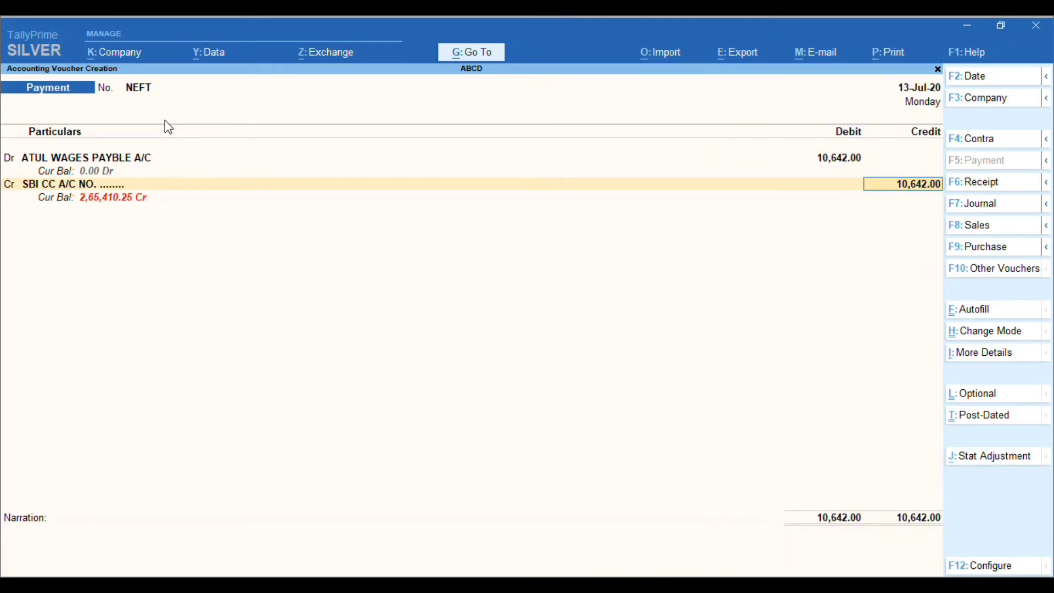
key(Return)
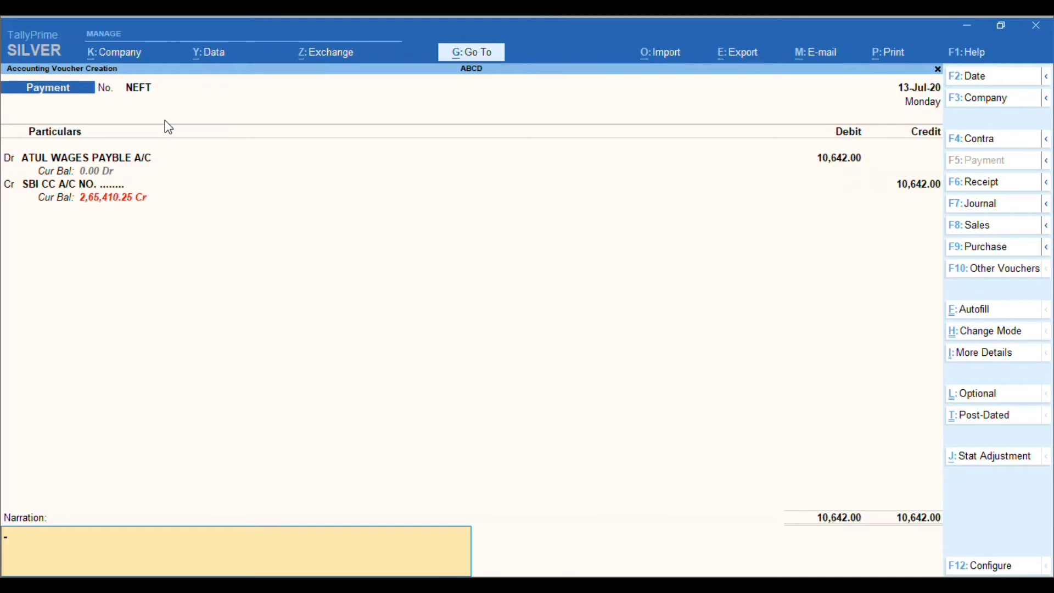
Step: Enter the narration "BEING WAGES FOR THE MONTH OF JUNE 2020" and save the payment voucher
key(ctrl+alt+v)
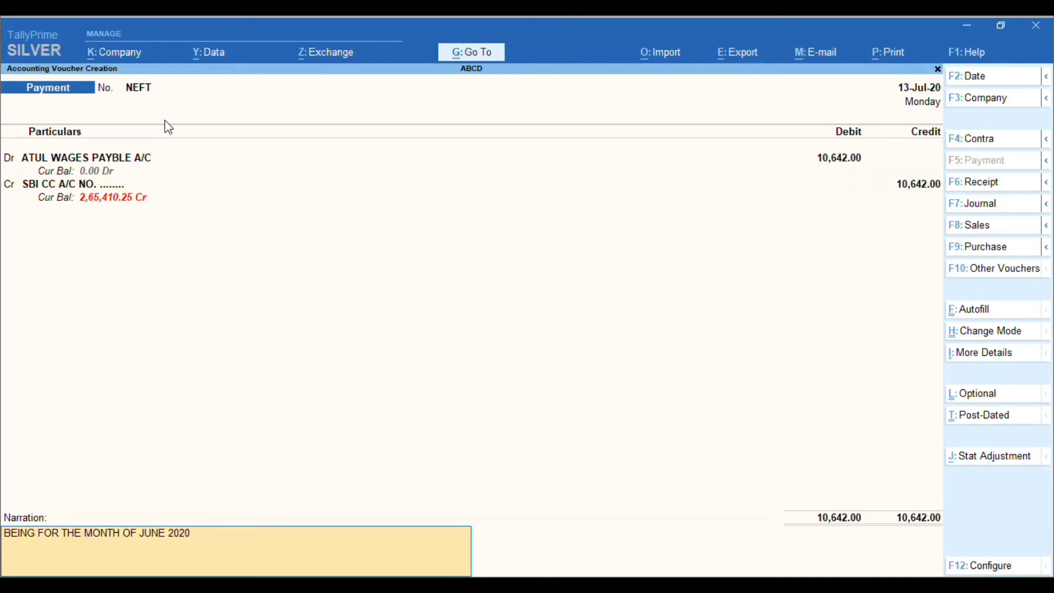
text(WA)
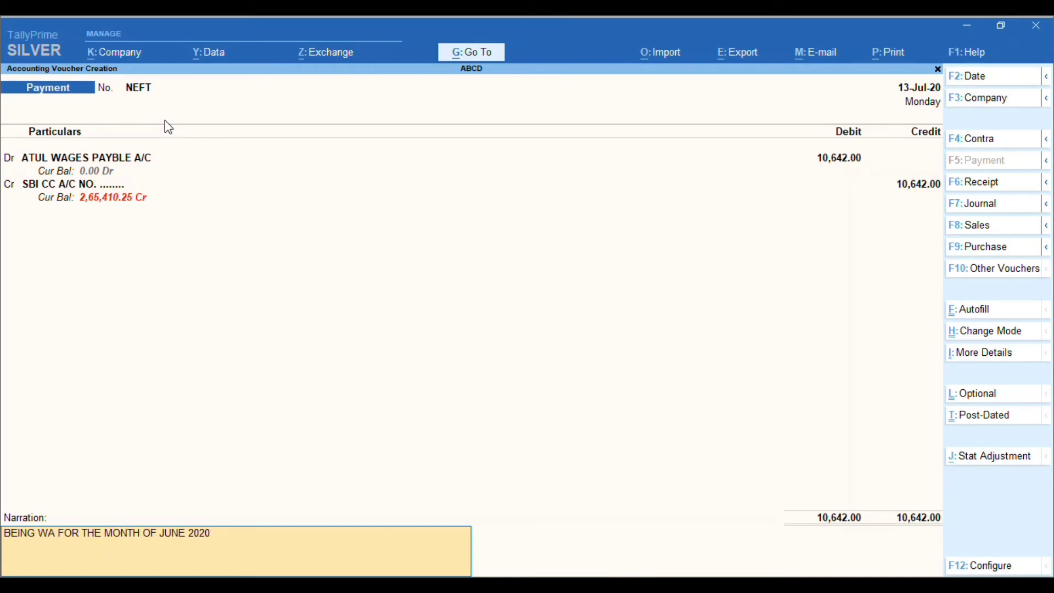
text(GES)
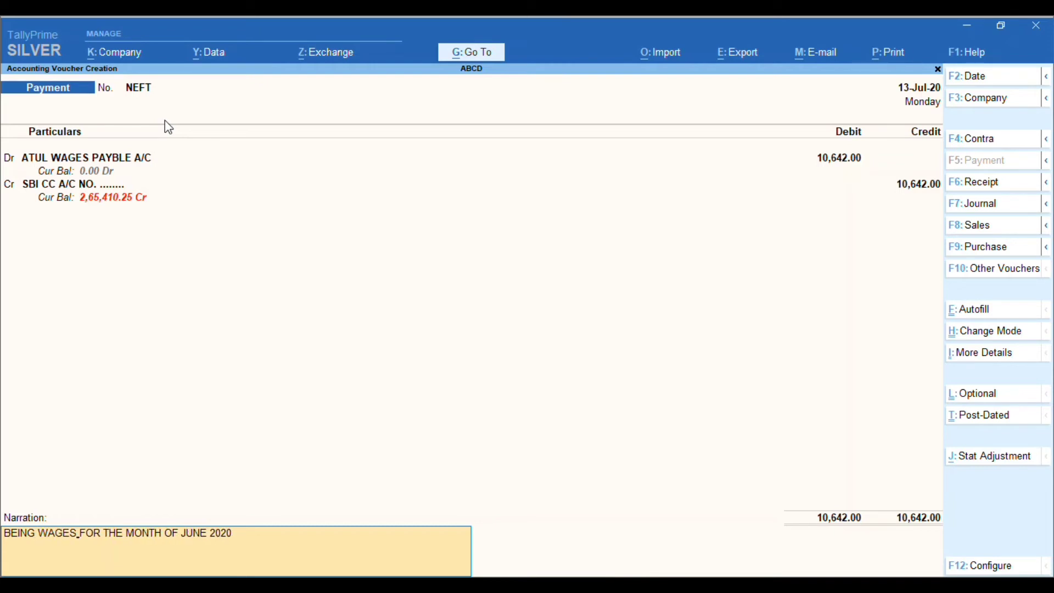
key(Return)
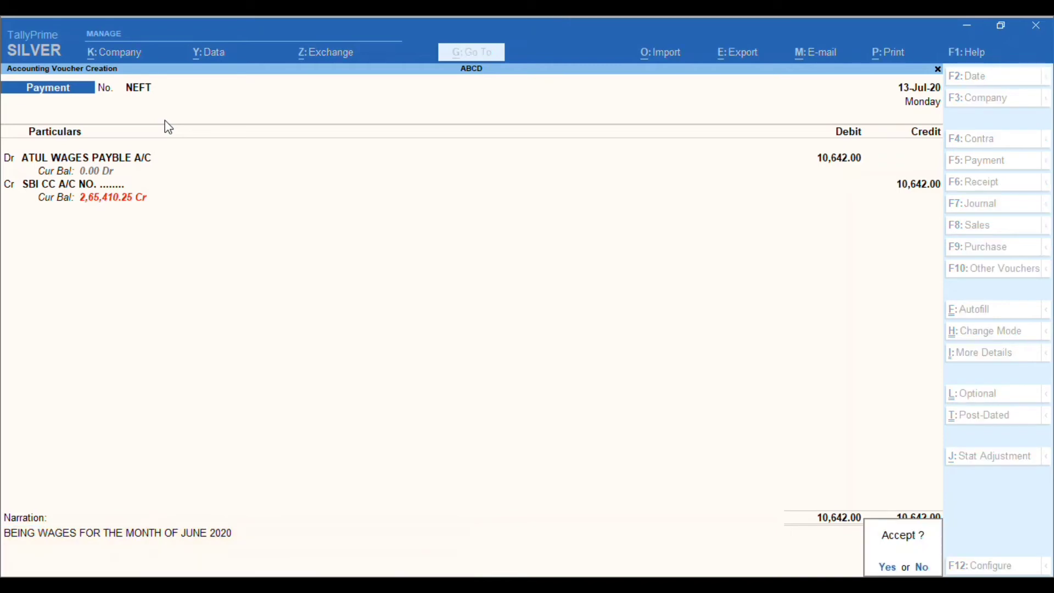
key(Return)
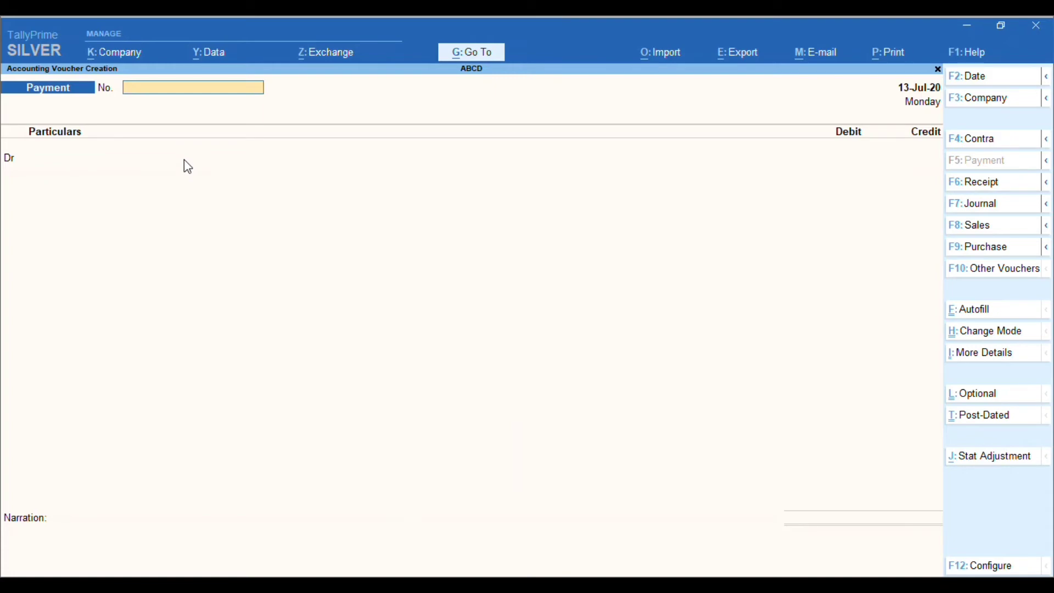
Step: Number the new payment voucher CASH, debiting the employee's SALARY PAYABLE A/C with 2500 and crediting Cash
text(CASH)
key(Return)
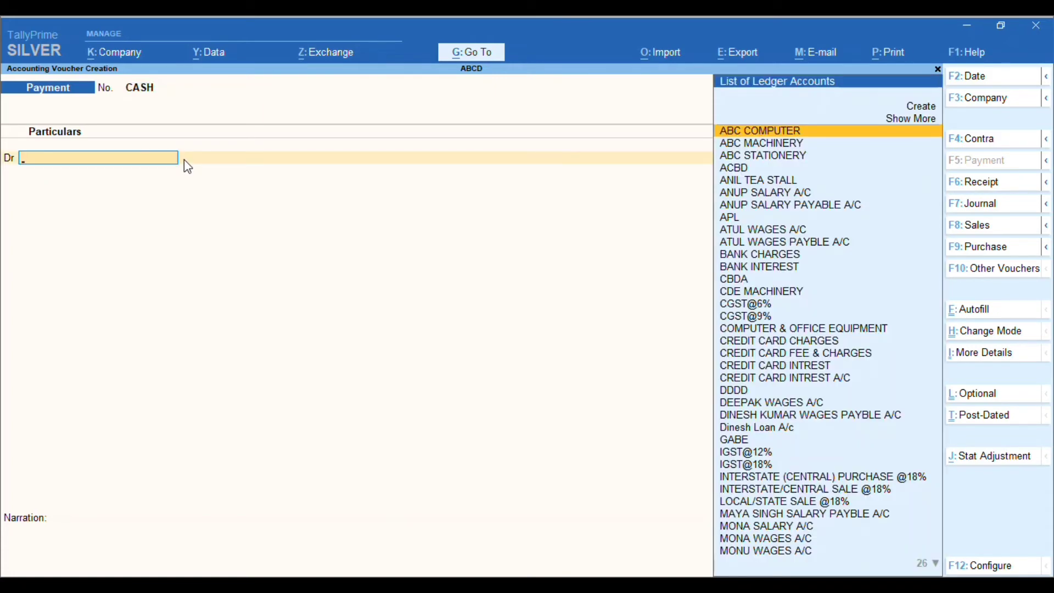
text(ANUP)
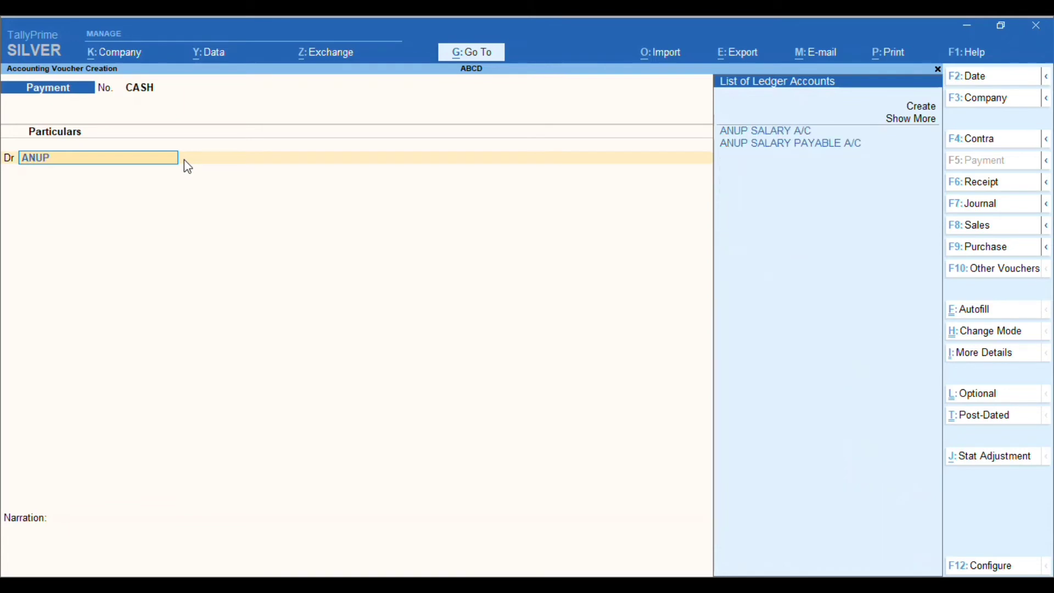
key(Down)
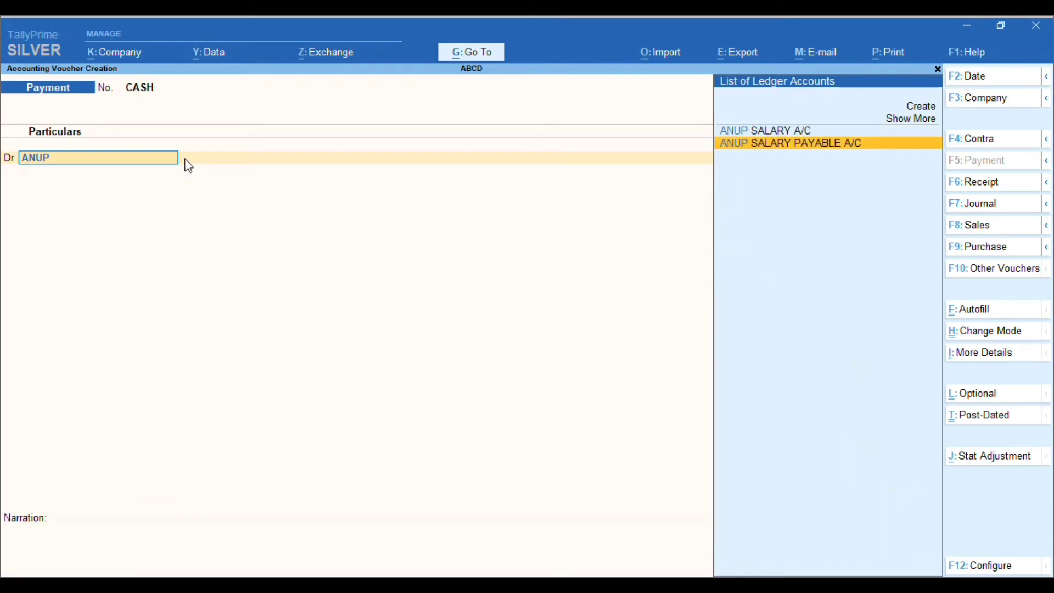
key(Return)
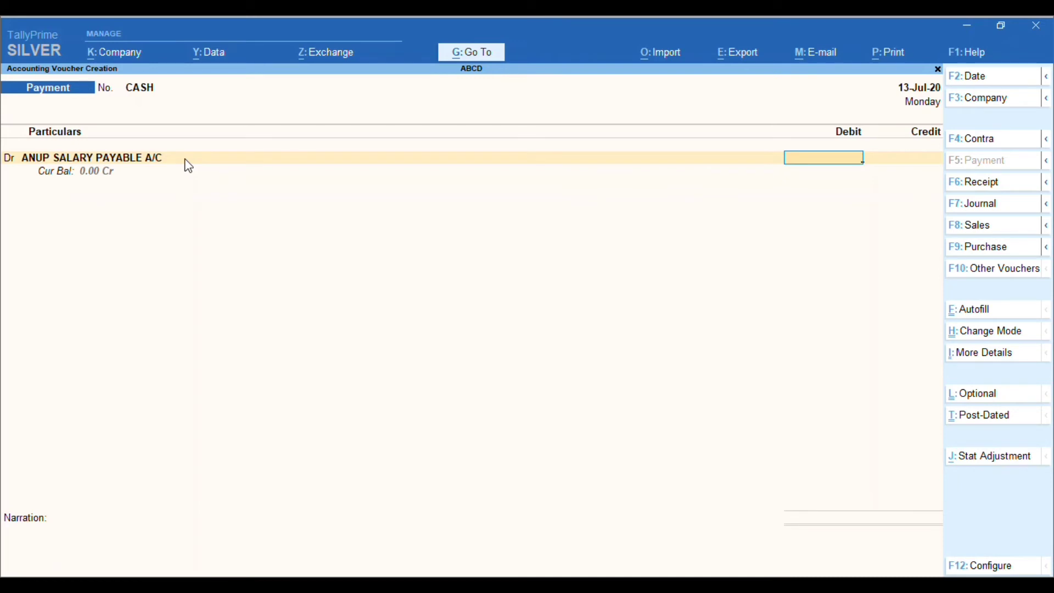
text(2500)
key(Return)
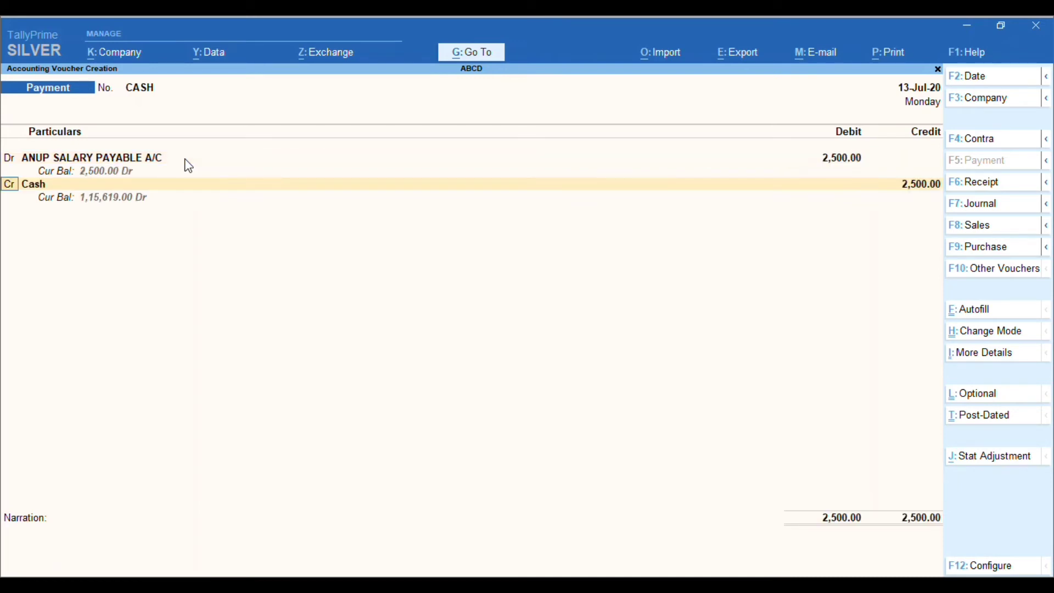
key(Return)
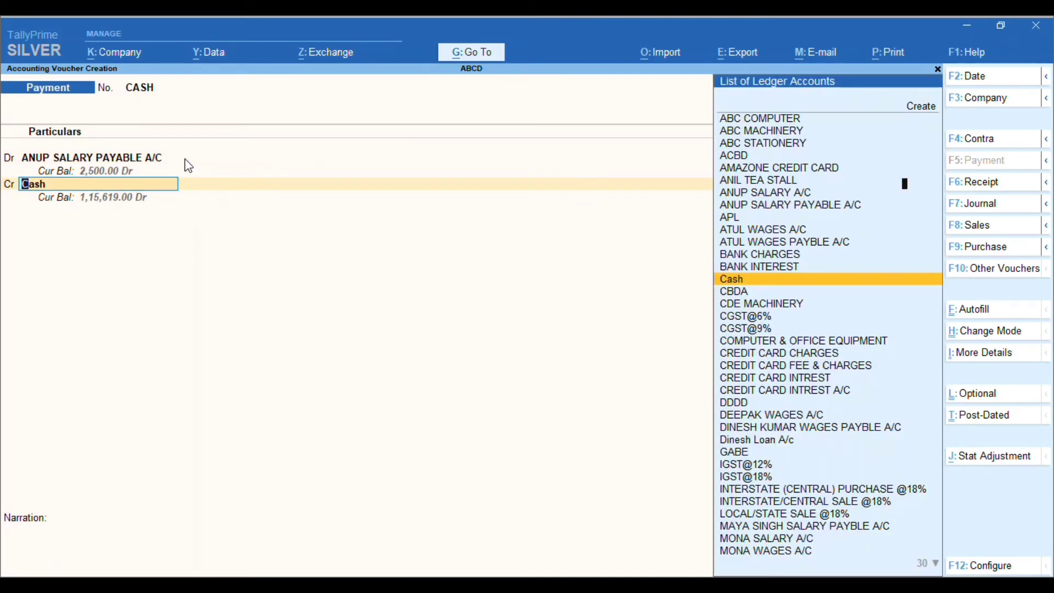
key(Return)
key(Return)
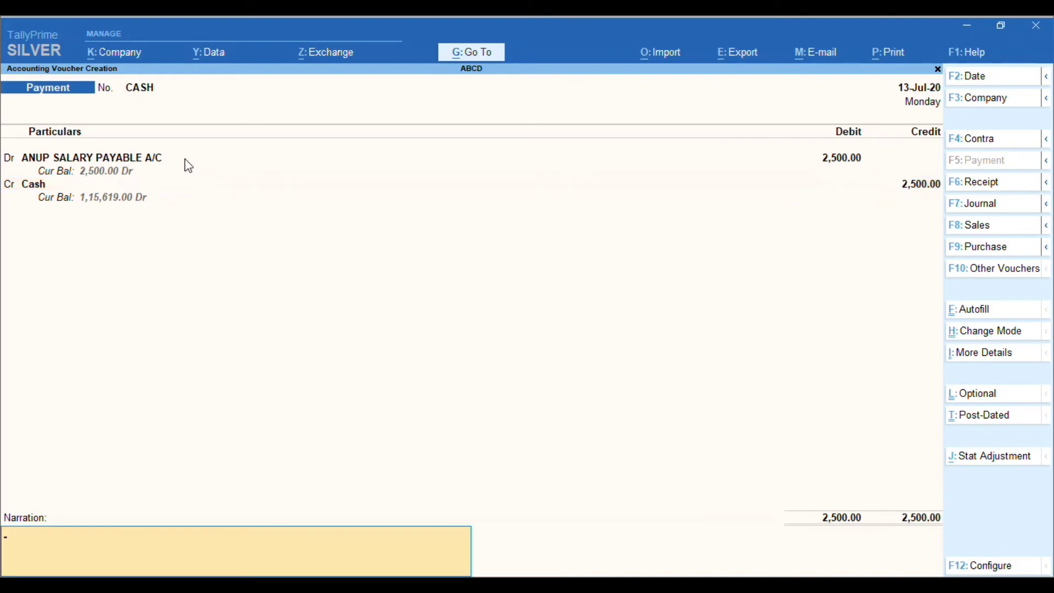
Step: Enter the narration "BEING ADVANCE SALARY FOR THE MONTH OF JULY" and save the cash payment voucher
text(BEING ADVANCE SALA)
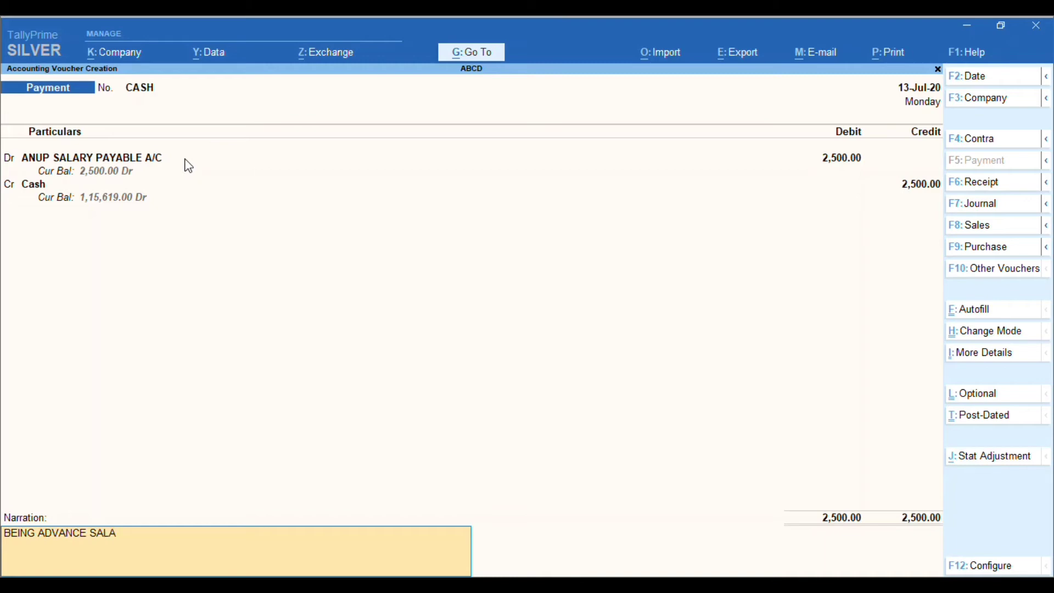
text(RY FOR THE MONTH O)
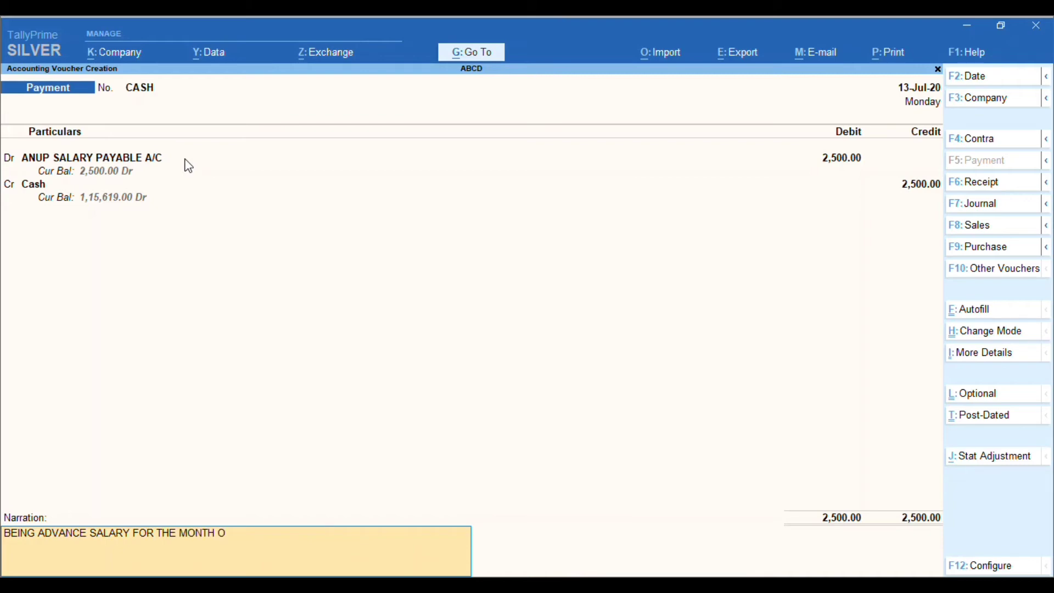
text(F JULY)
key(Return)
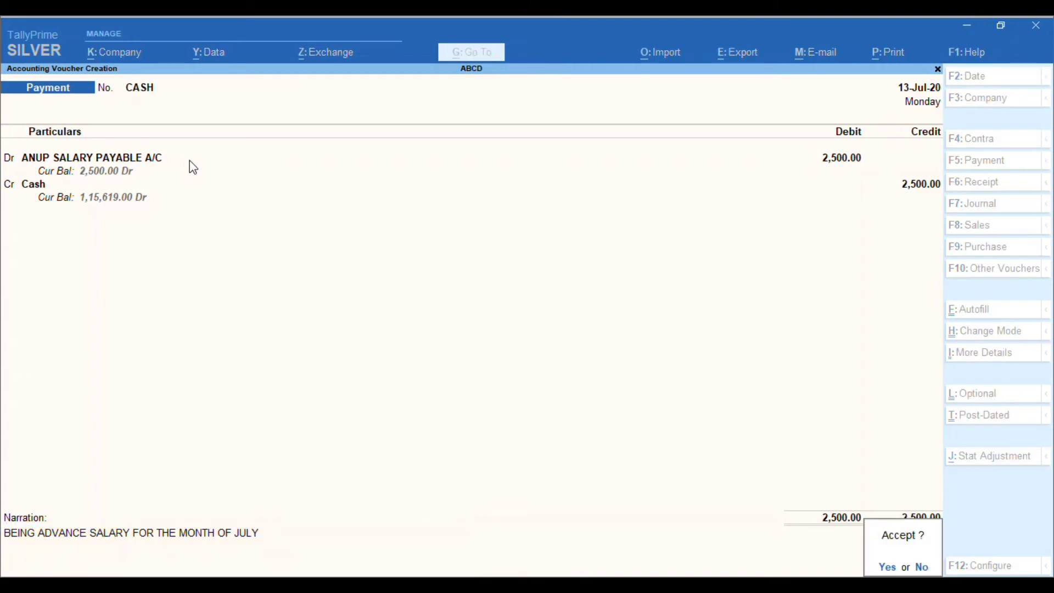
key(Return)
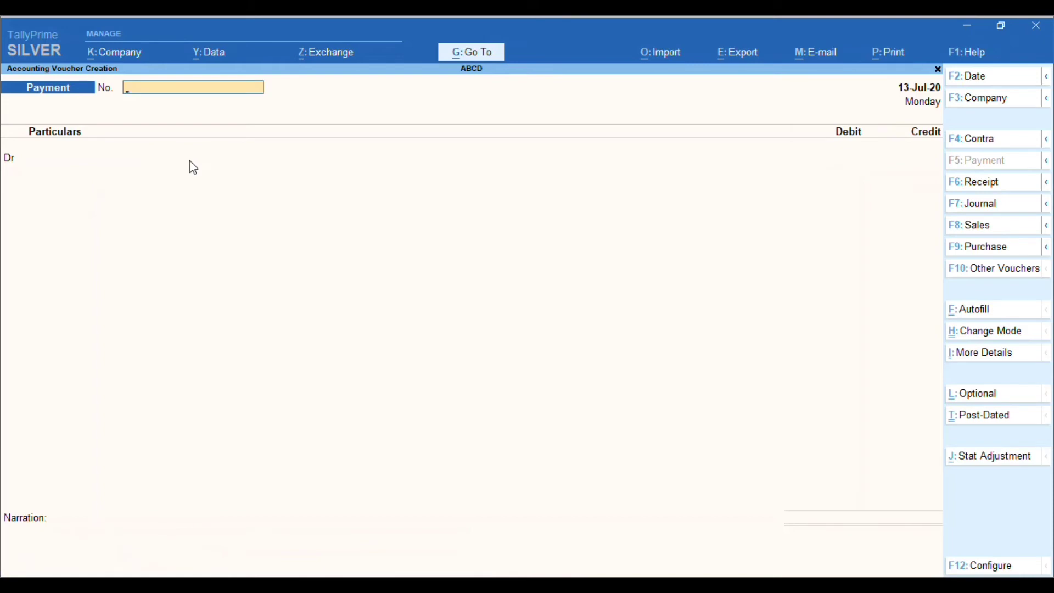
Step: Fill another payment voucher numbered CASH, debiting the same wage employee's WAGES PAYBLE A/C with 1200 and crediting Cash
text(CASH)
key(Return)
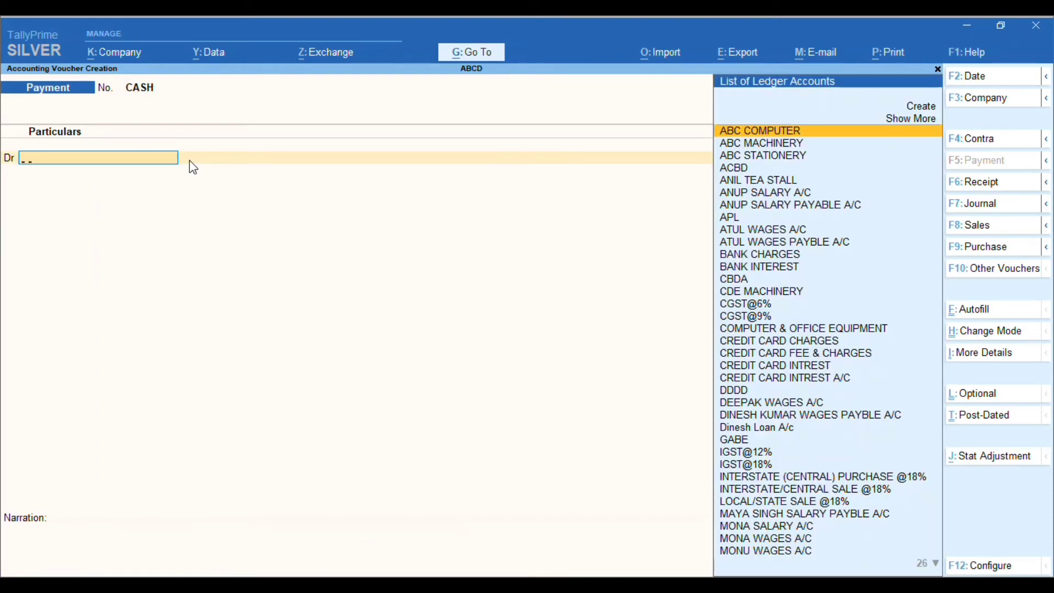
text(ATU)
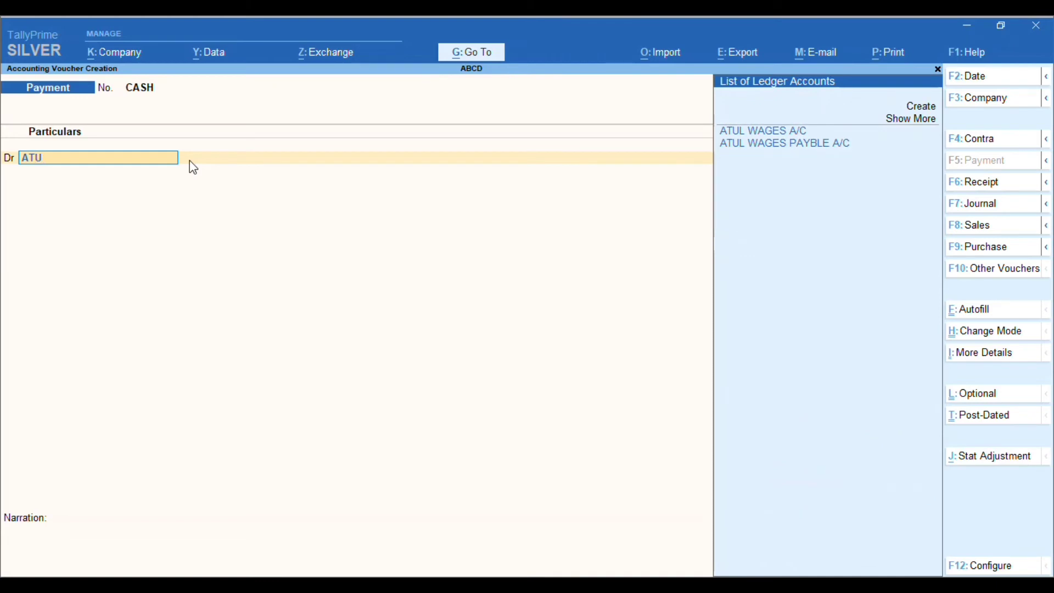
key(Down)
key(Return)
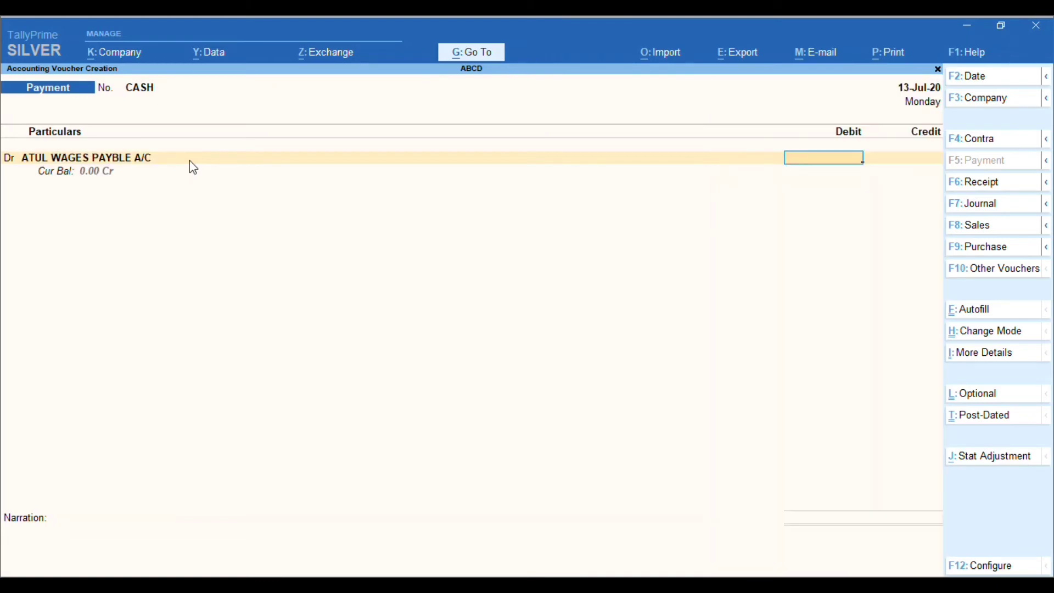
text(1200)
key(Return)
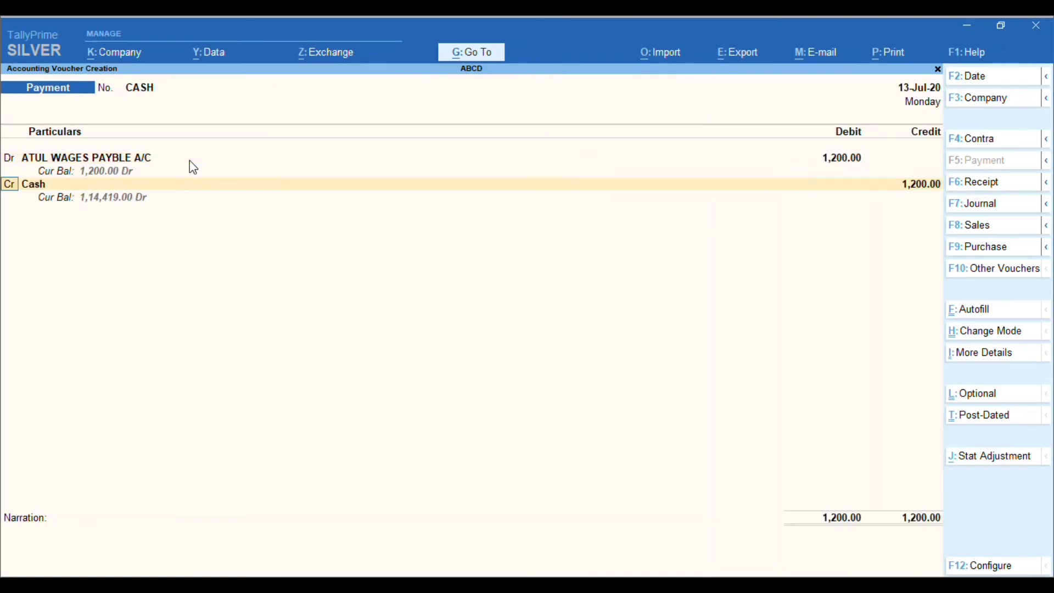
key(Return)
key(Return)
key(Return)
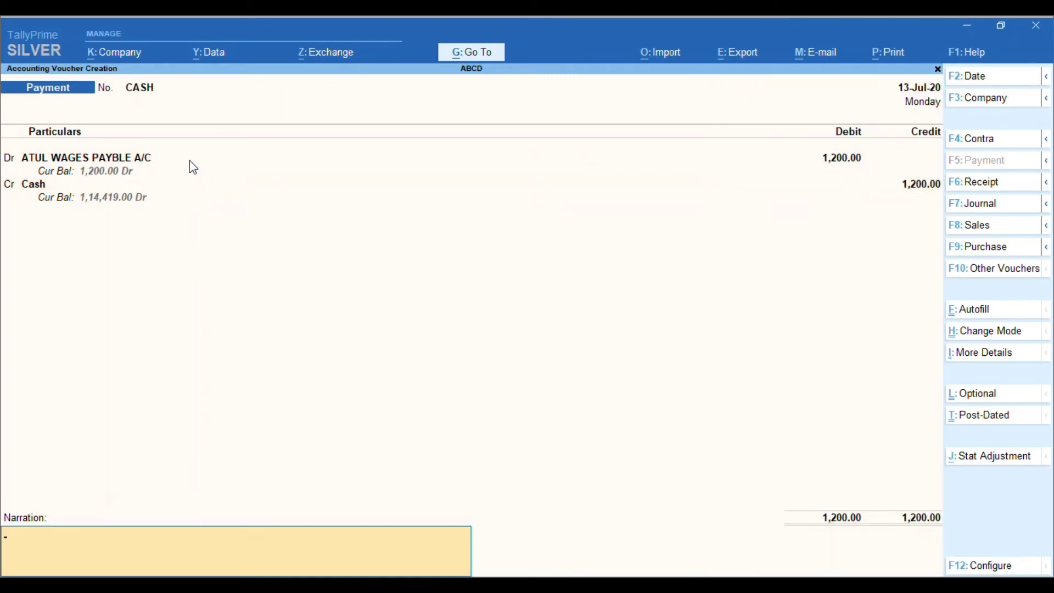
Step: Enter the narration "BEING ADVANCE WAGES FOR THE MONTH OF JULY", save the voucher and return to the Gateway of Tally
key(ctrl+alt+v)
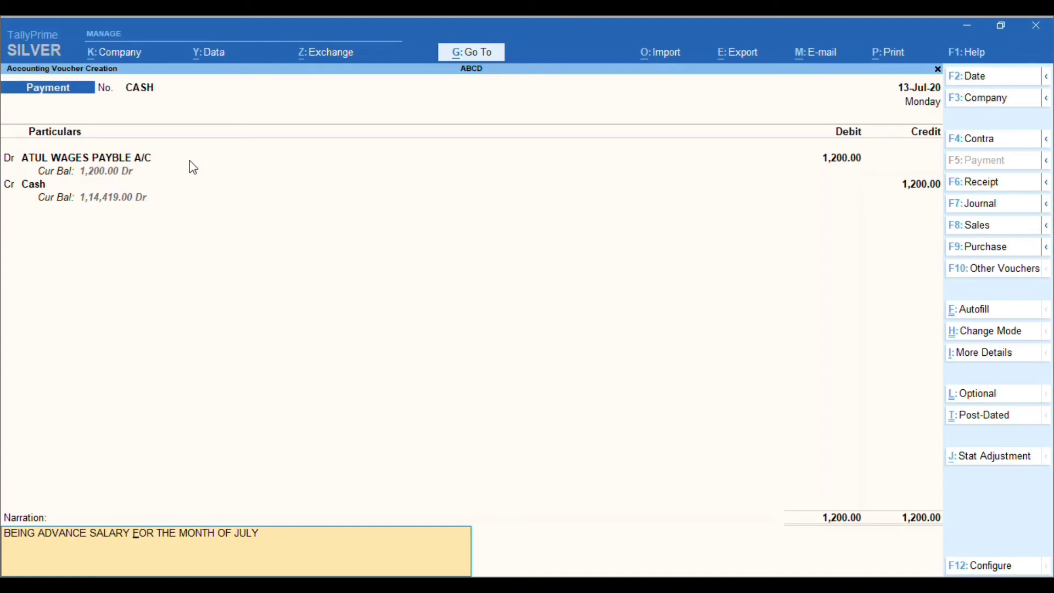
key(BackSpace)
key(BackSpace)
key(BackSpace)
key(BackSpace)
key(BackSpace)
key(BackSpace)
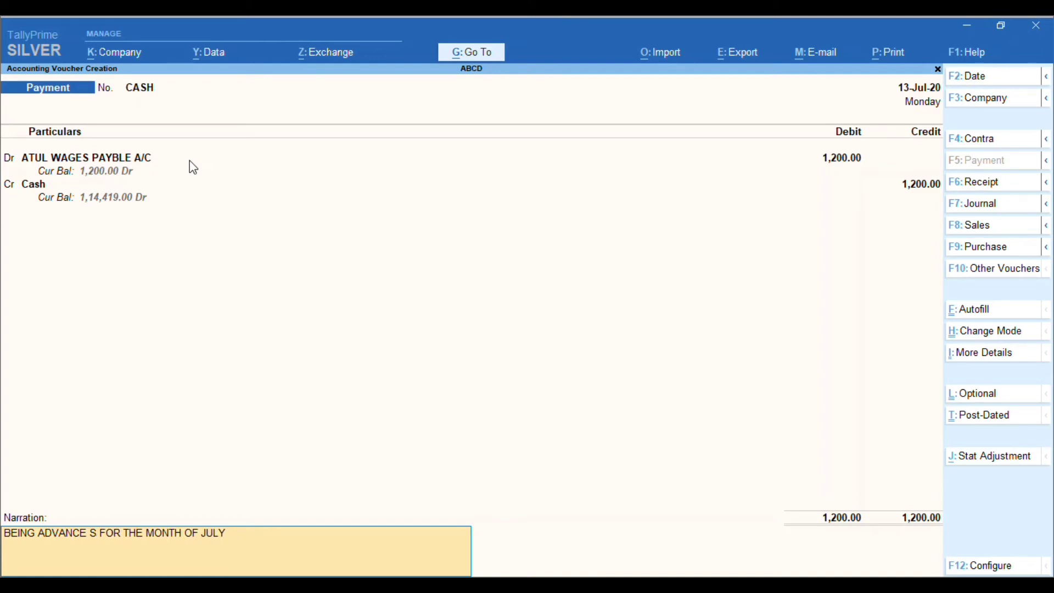
text(WAGES)
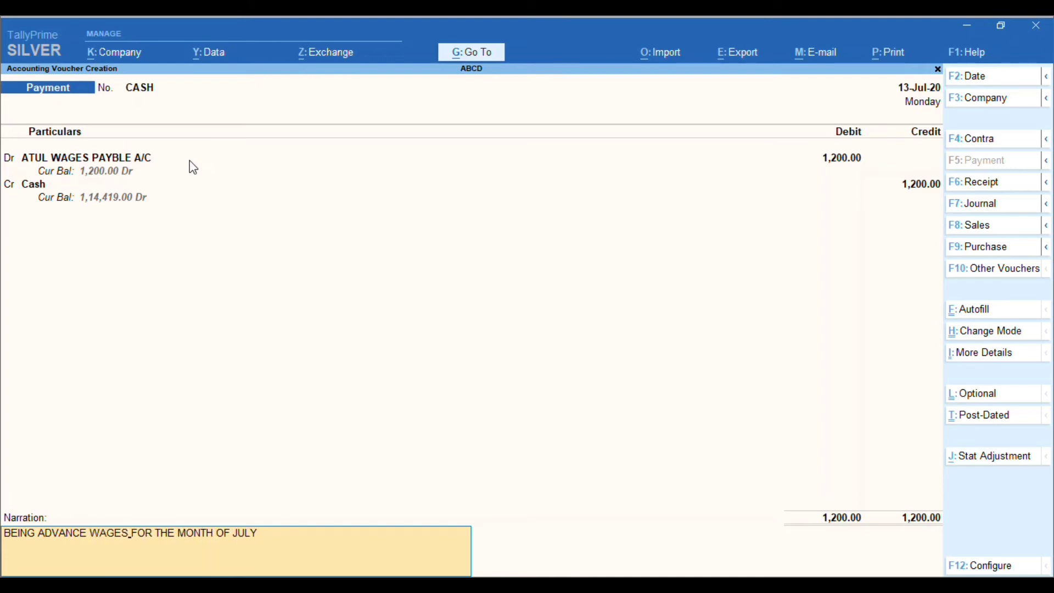
key(Return)
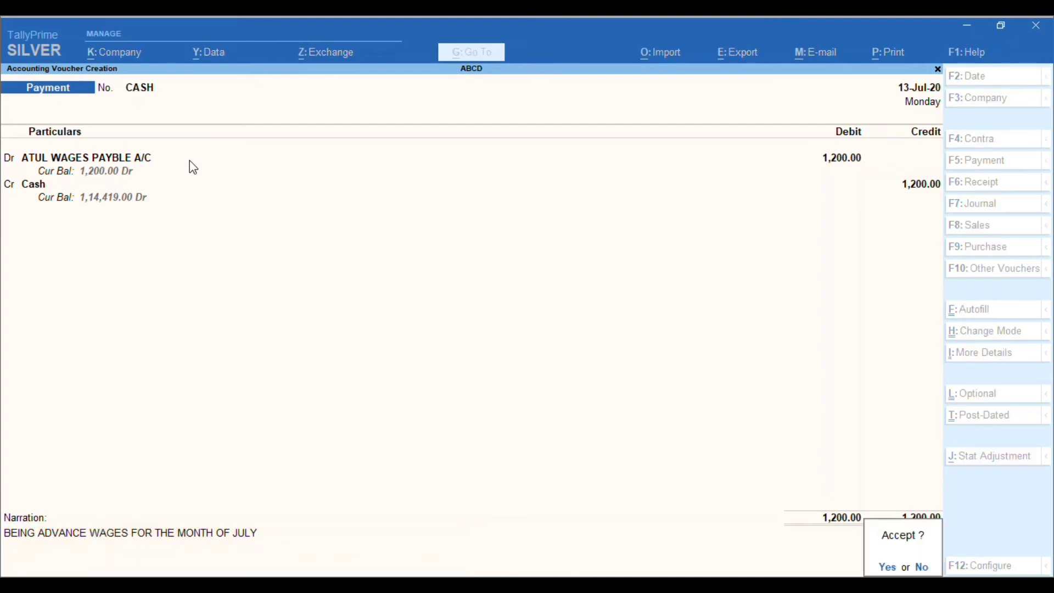
key(Return)
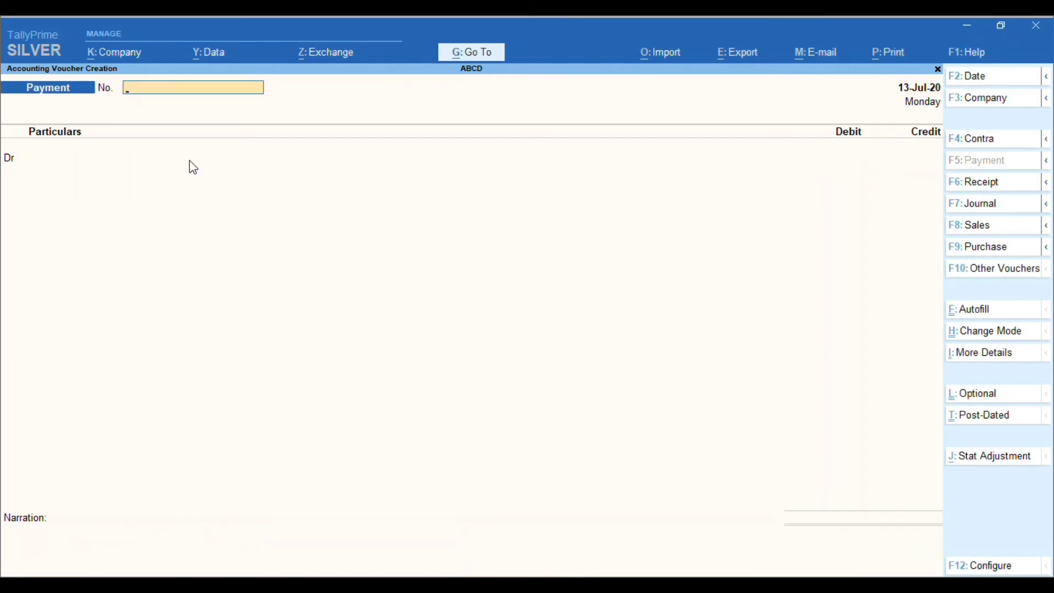
key(Escape)
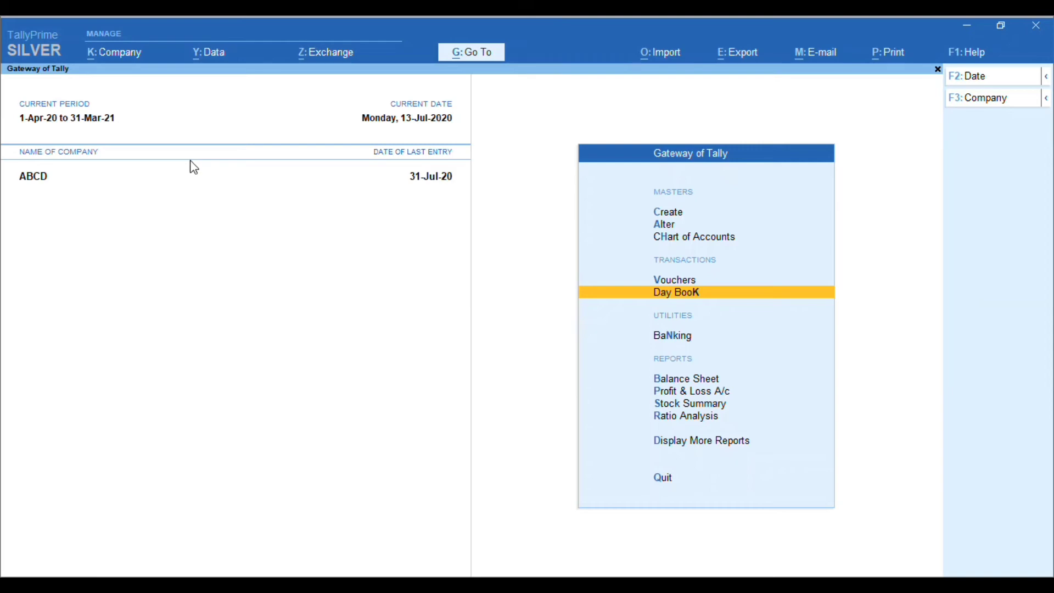
Step: Open the ledger vouchers report for the salaried employee's SALARY PAYABLE A/C from the account books
key(d)
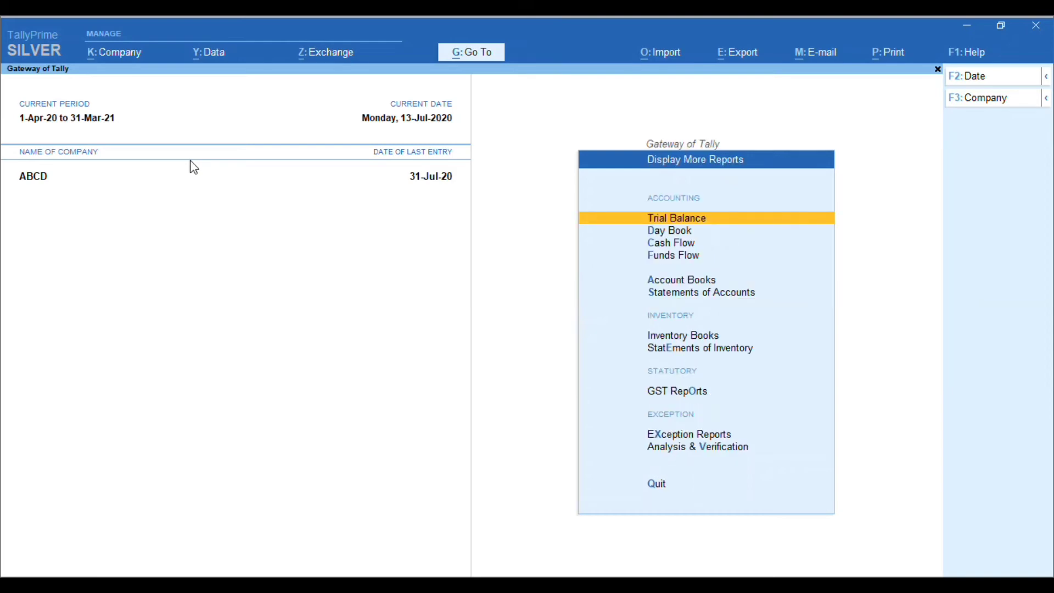
key(a)
text(l)
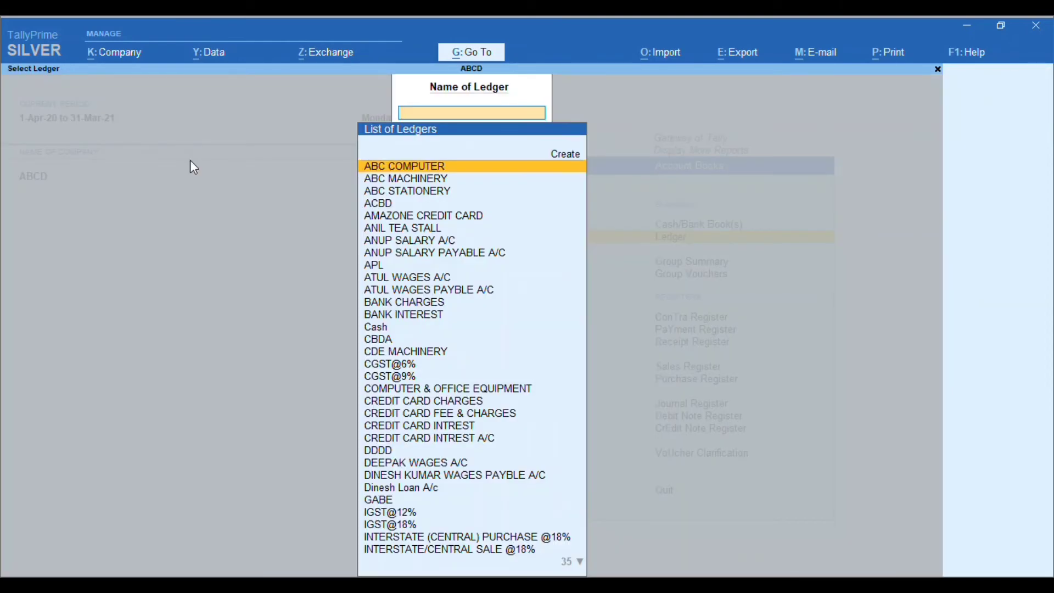
text(ANU)
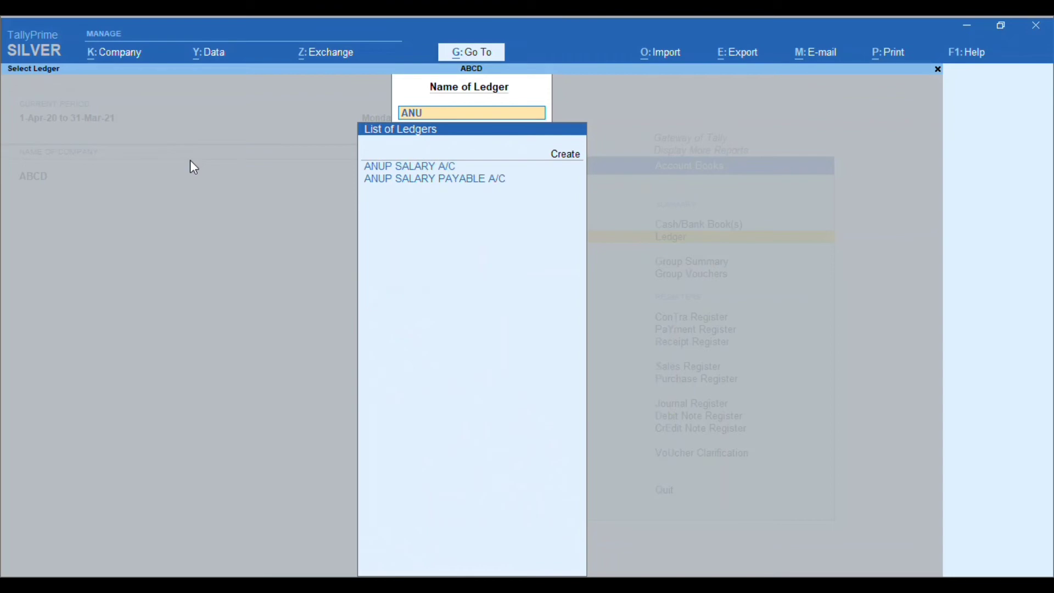
key(Down)
key(Return)
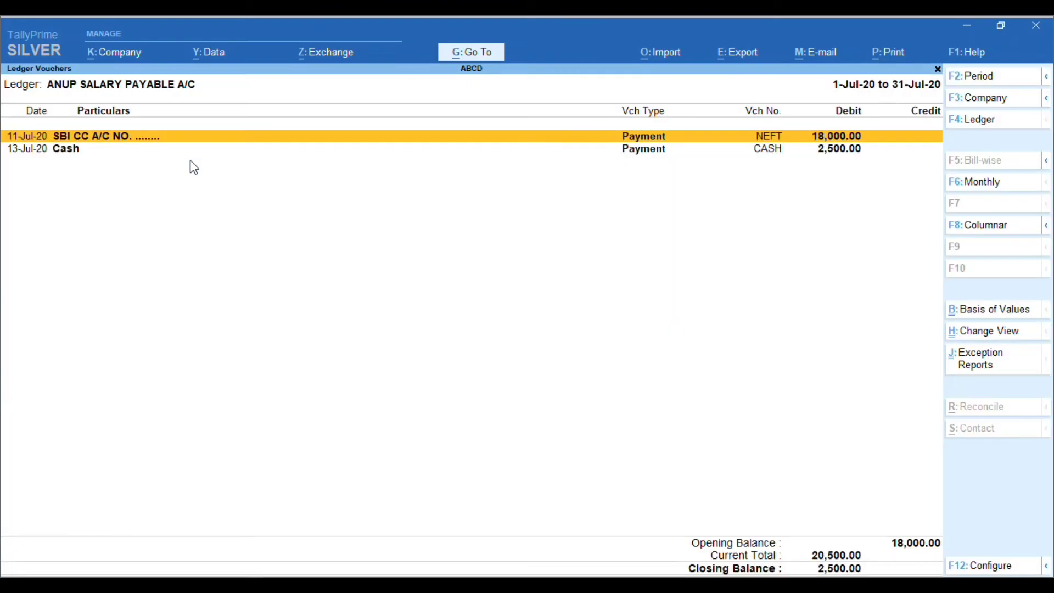
Step: Change the salary payable ledger report's period to start on 1-6-2020
key(alt+F2)
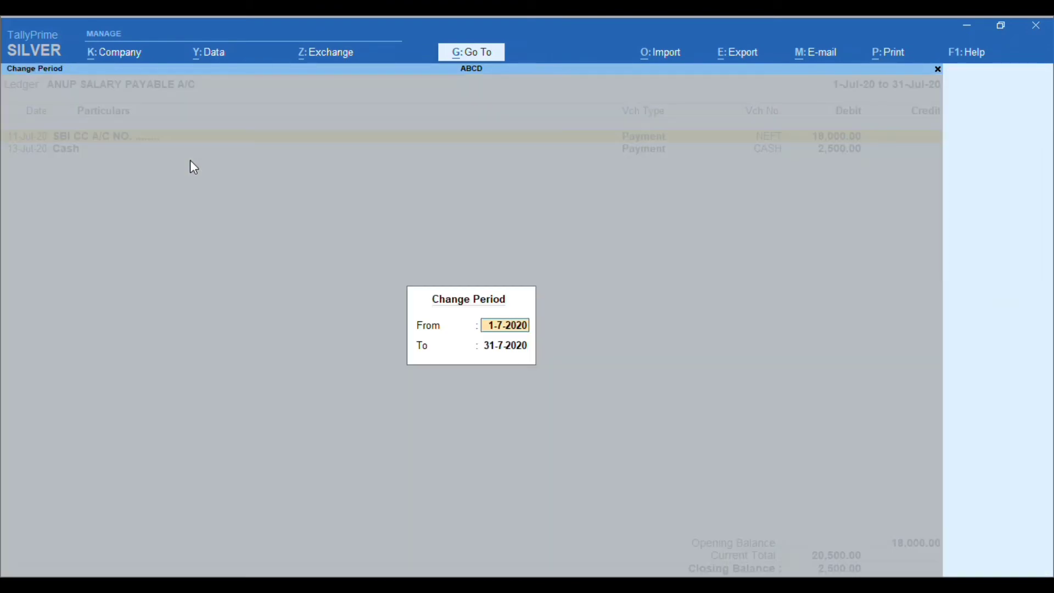
text(1)
text(-6)
key(Return)
key(Return)
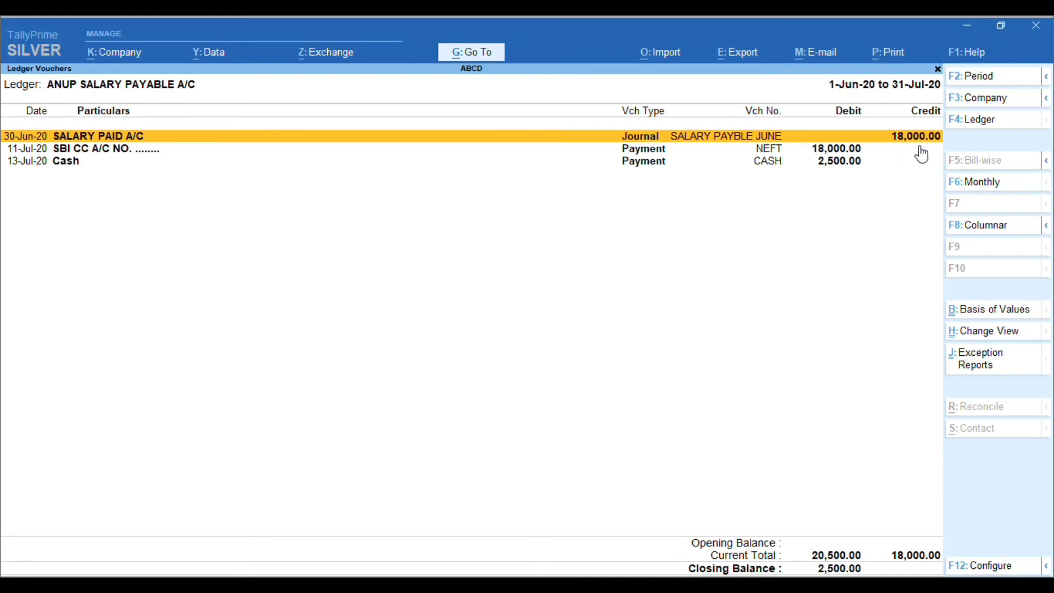
Step: Examine the June salary journal and the NEFT bank payment behind the salary payable ledger, leaving both vouchers unsaved
key(Return)
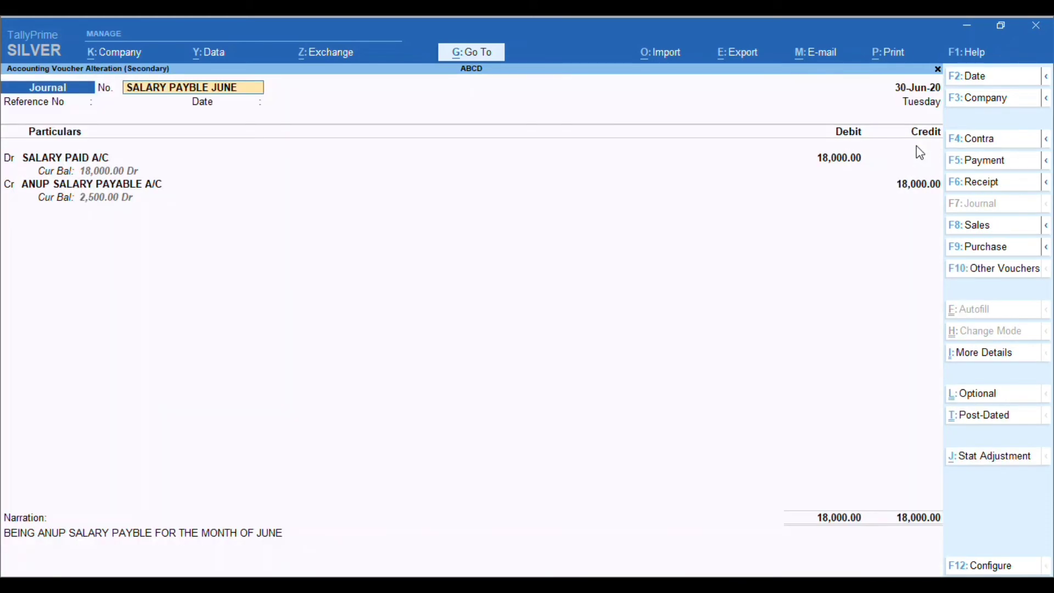
key(BackSpace)
key(Escape)
key(y)
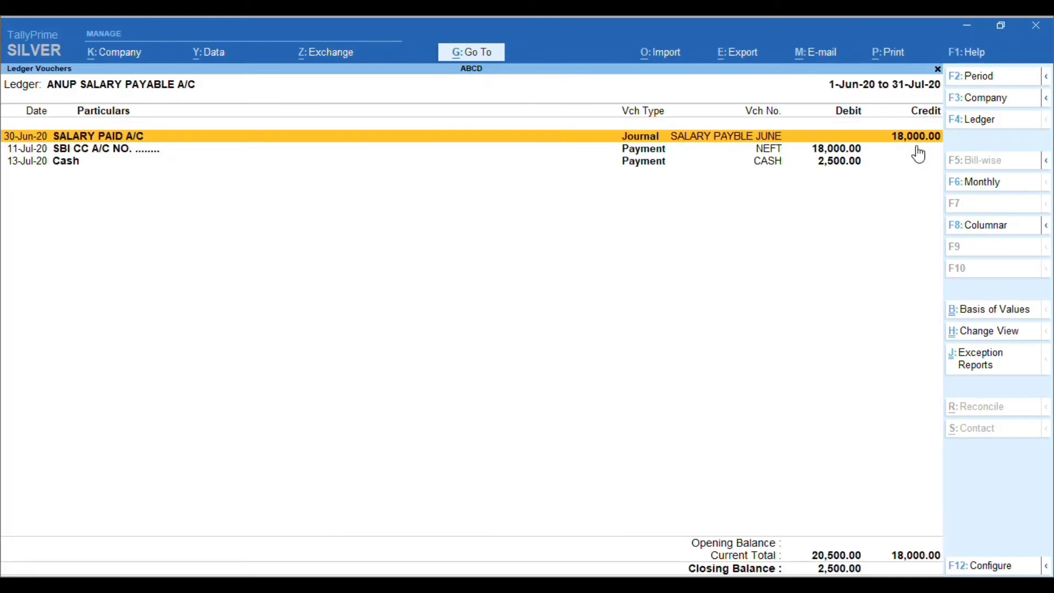
key(Return)
key(BackSpace)
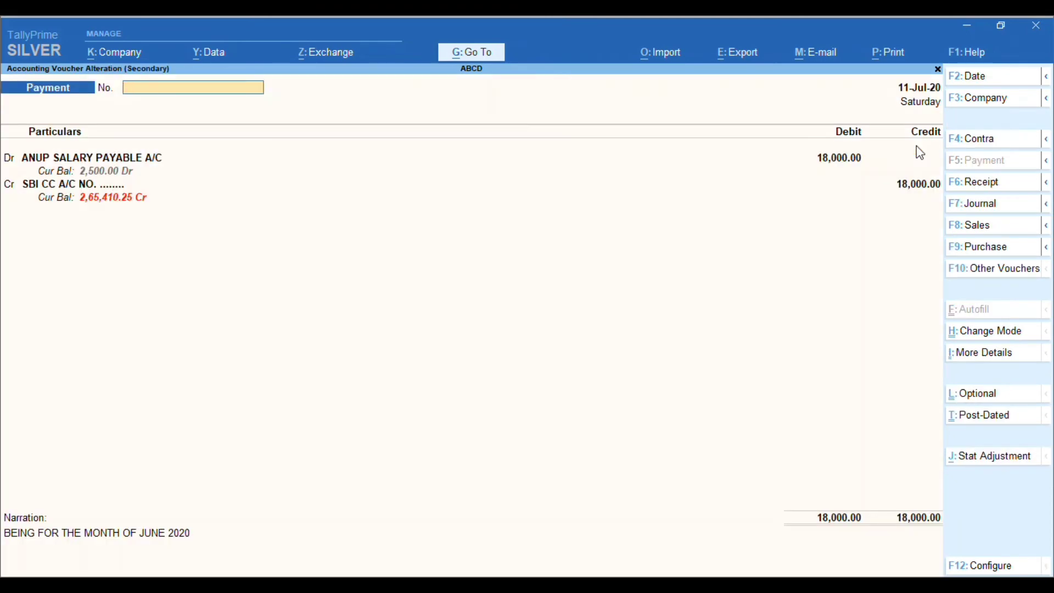
key(Escape)
key(y)
key(Down)
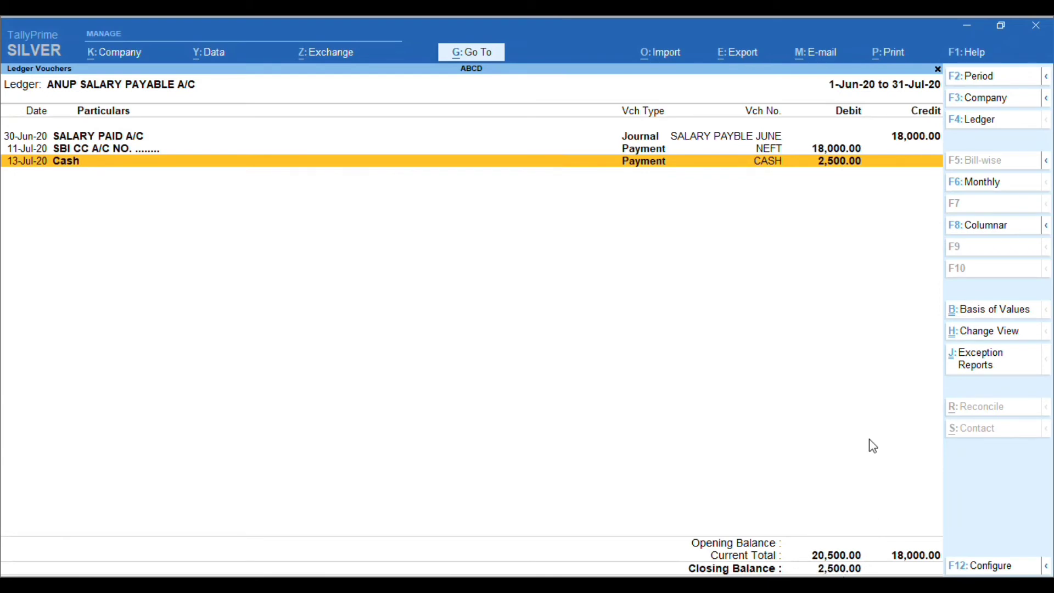
Step: Switch the ledger report to the wage employee's WAGES PAYBLE A/C
key(Escape)
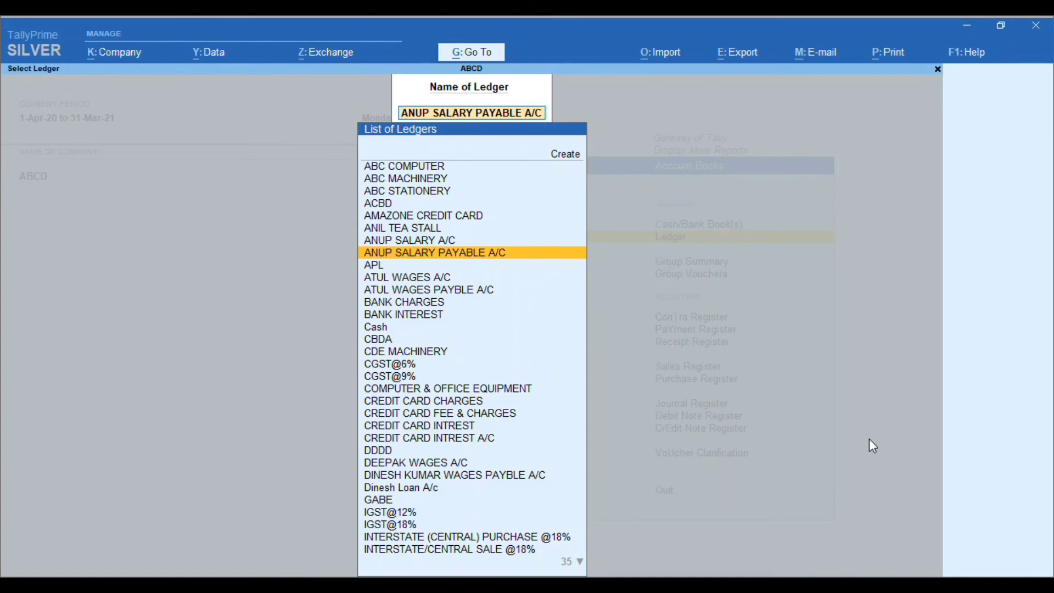
text(ATU)
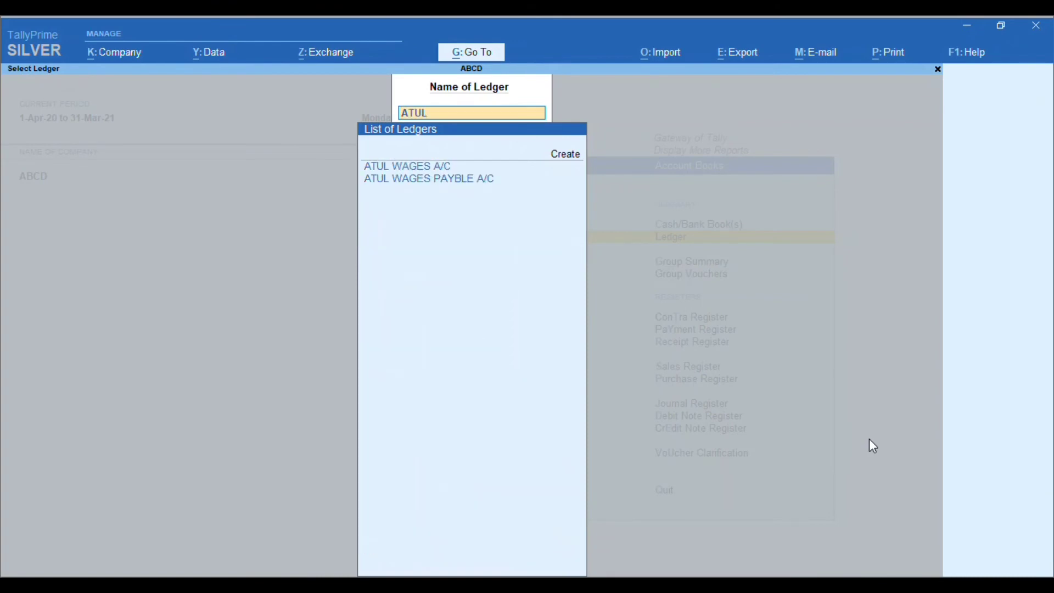
text(L)
key(Down)
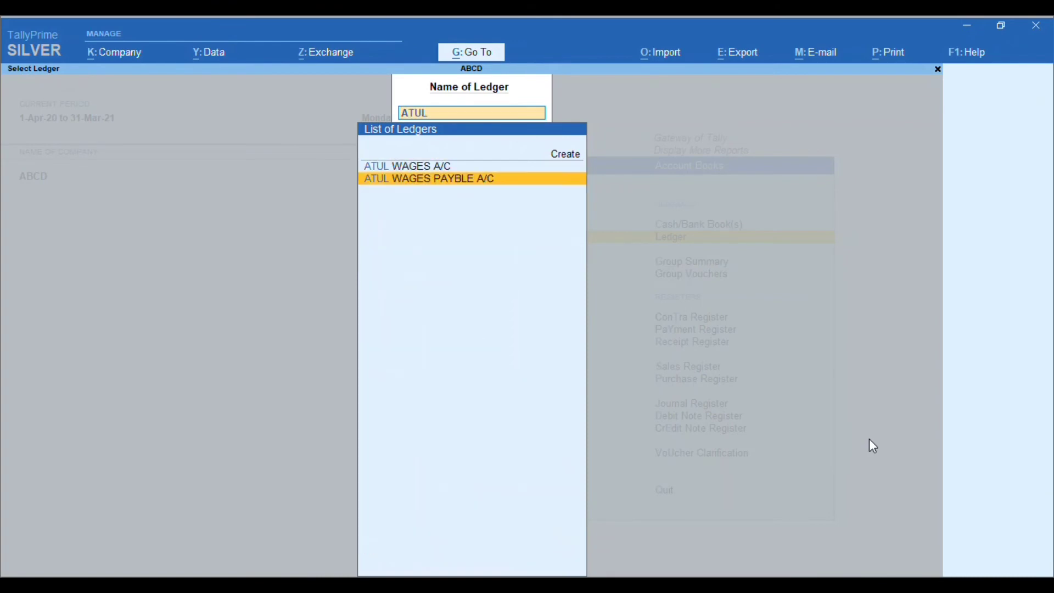
key(Return)
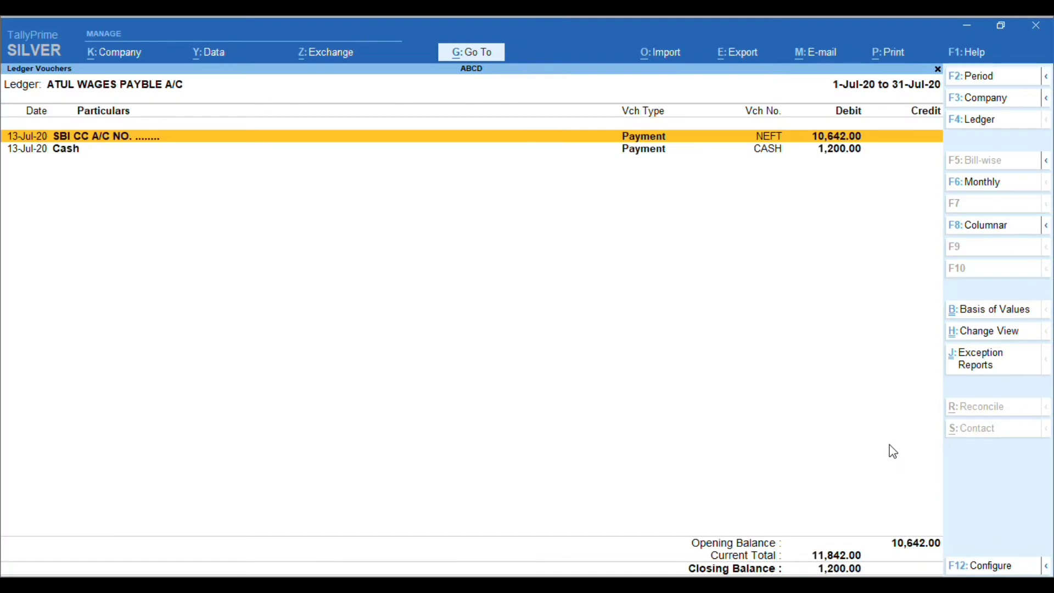
Step: Change the wages payable ledger report's period to start on 30-06-2020
key(F2)
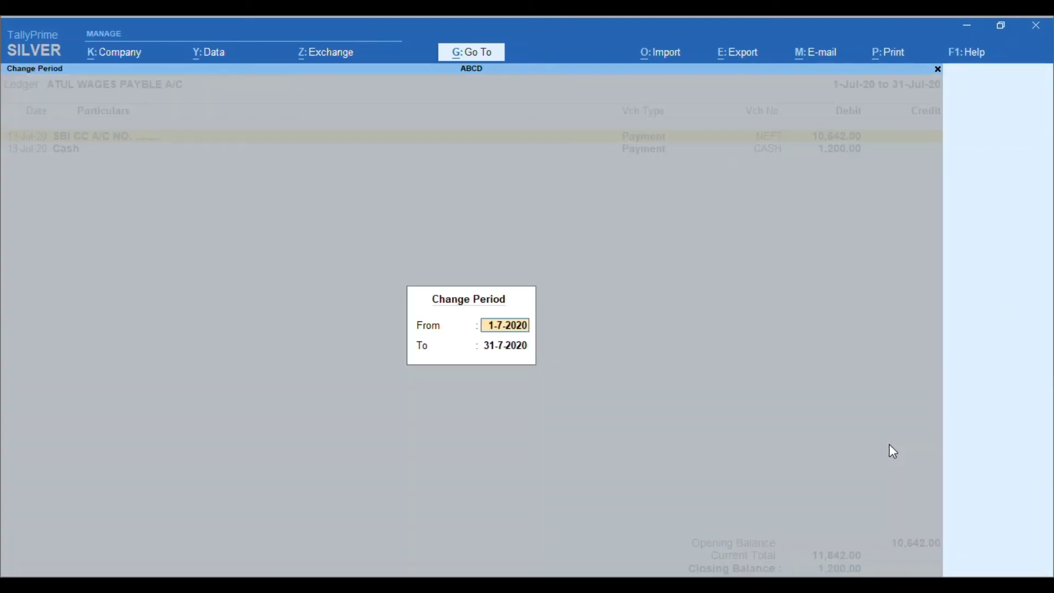
text(30-06)
key(Return)
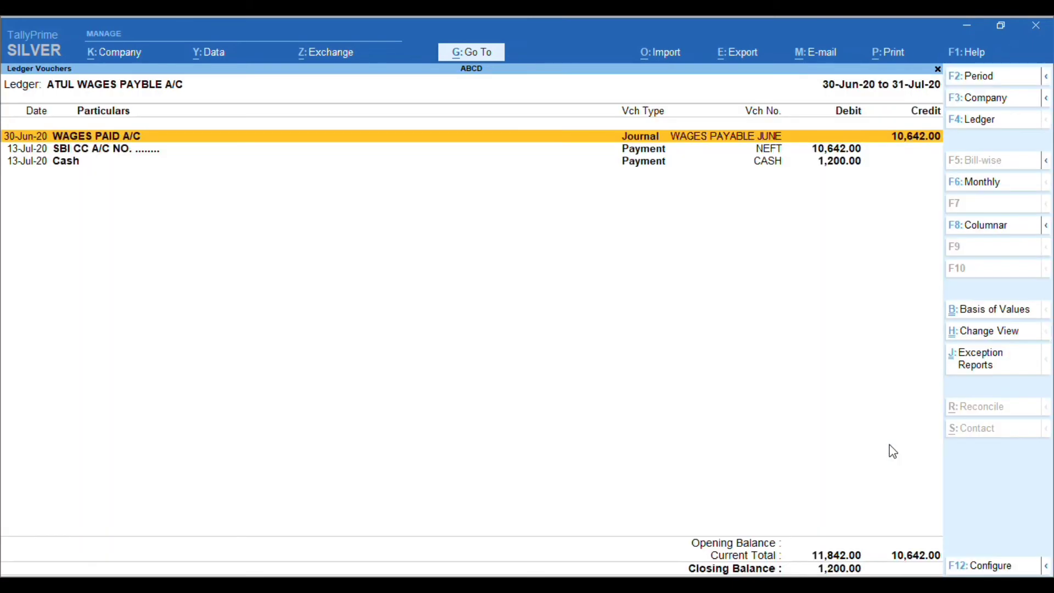